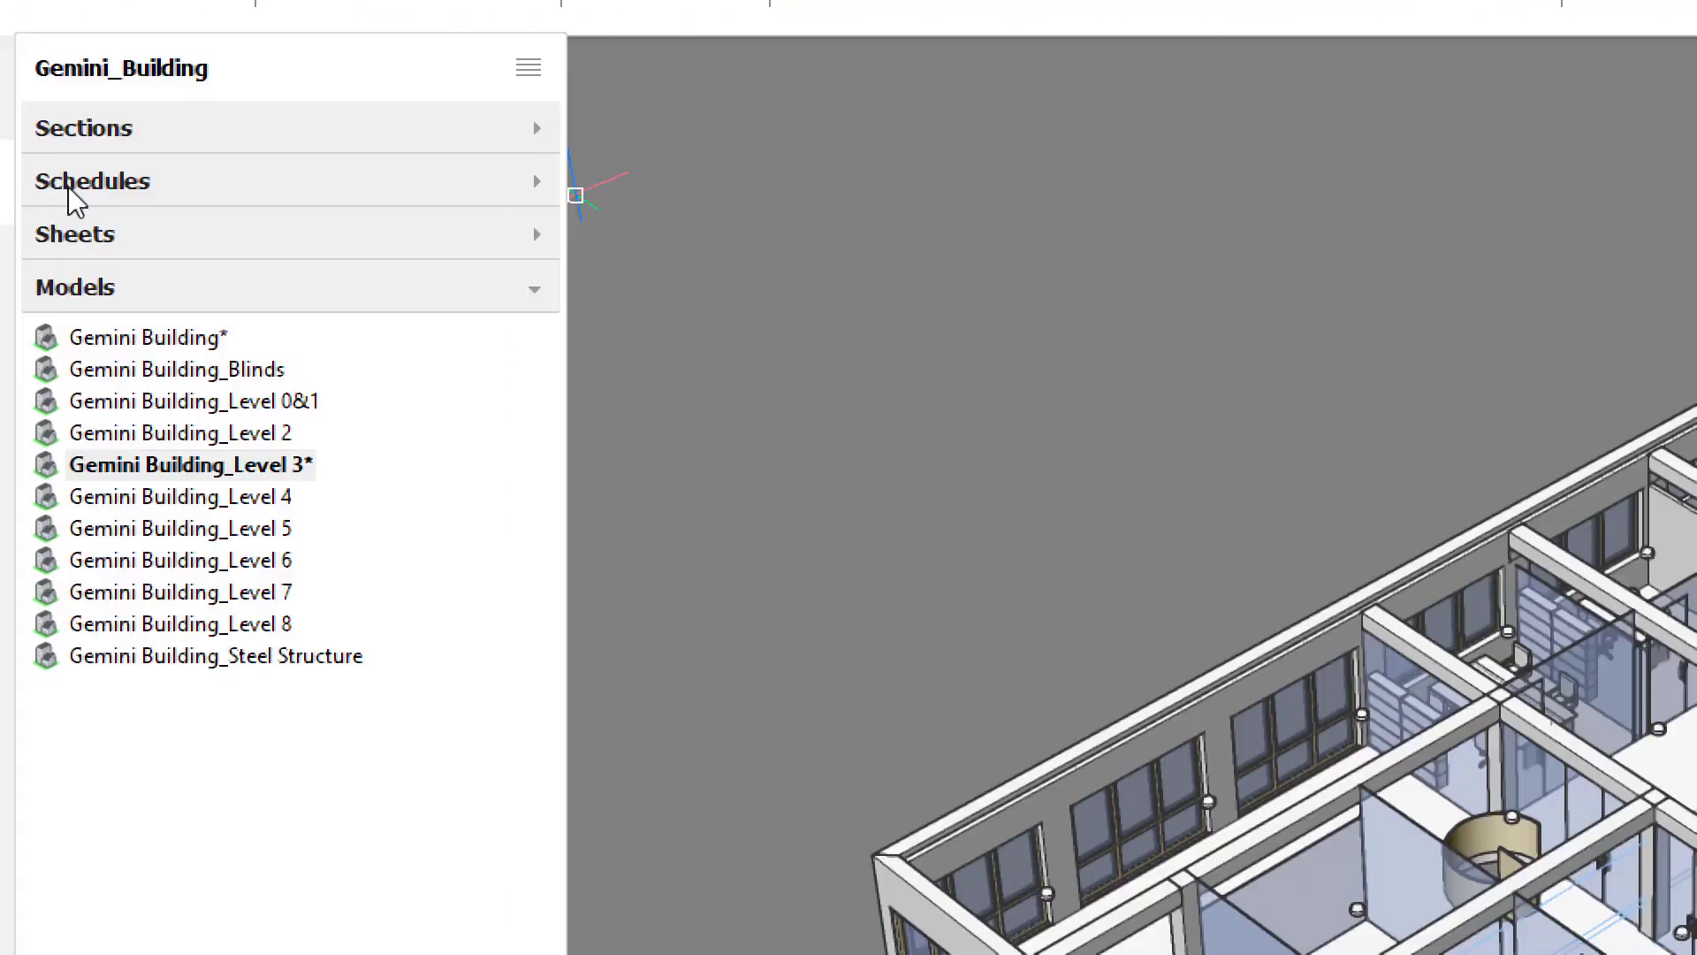
# Step: Update the Furnishing Element Schedule of the Gemini_Building project
pyautogui.click(199, 173)
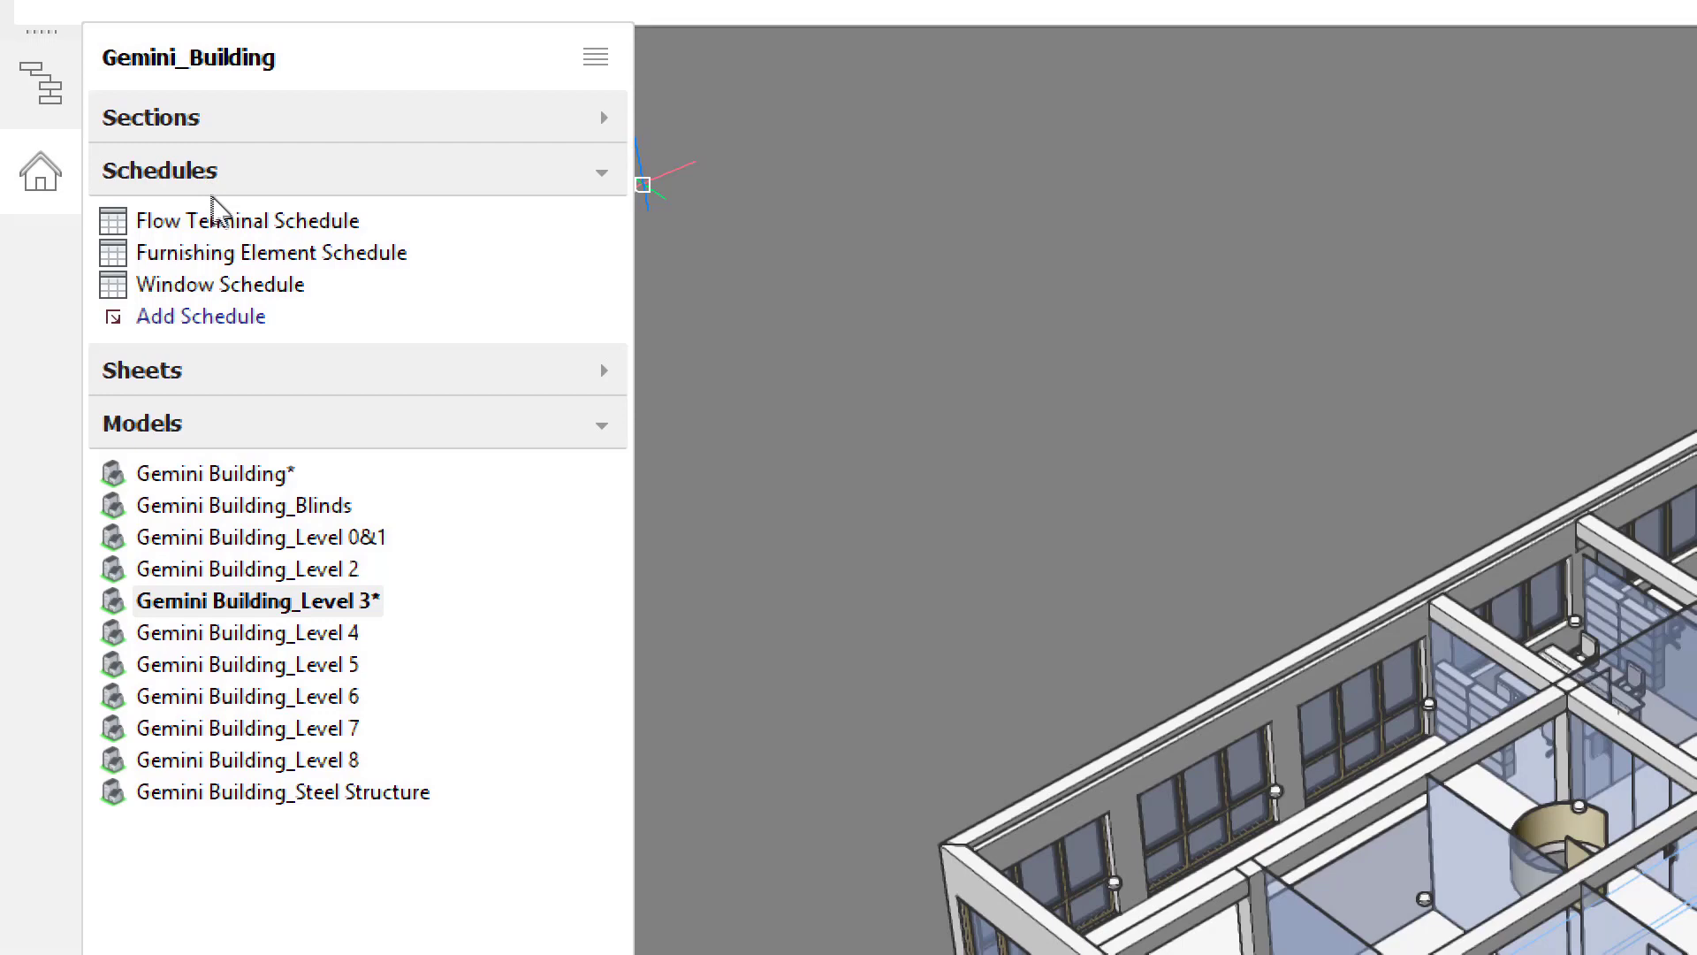
pyautogui.rightClick(222, 228)
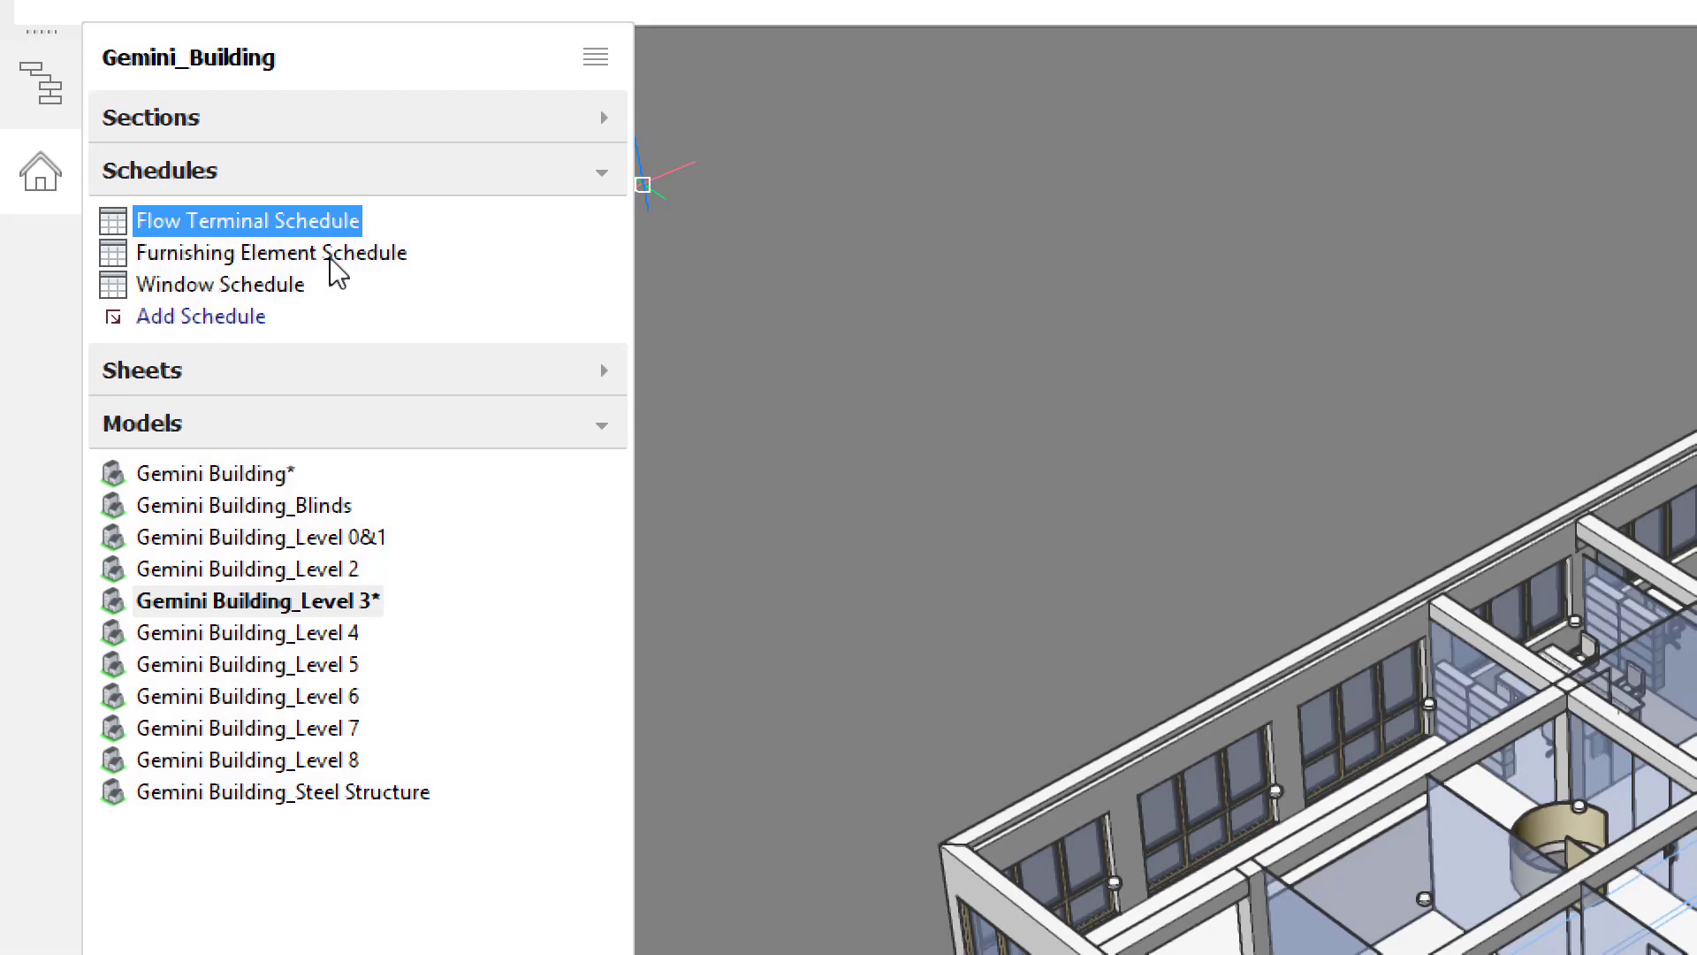
pyautogui.rightClick(331, 259)
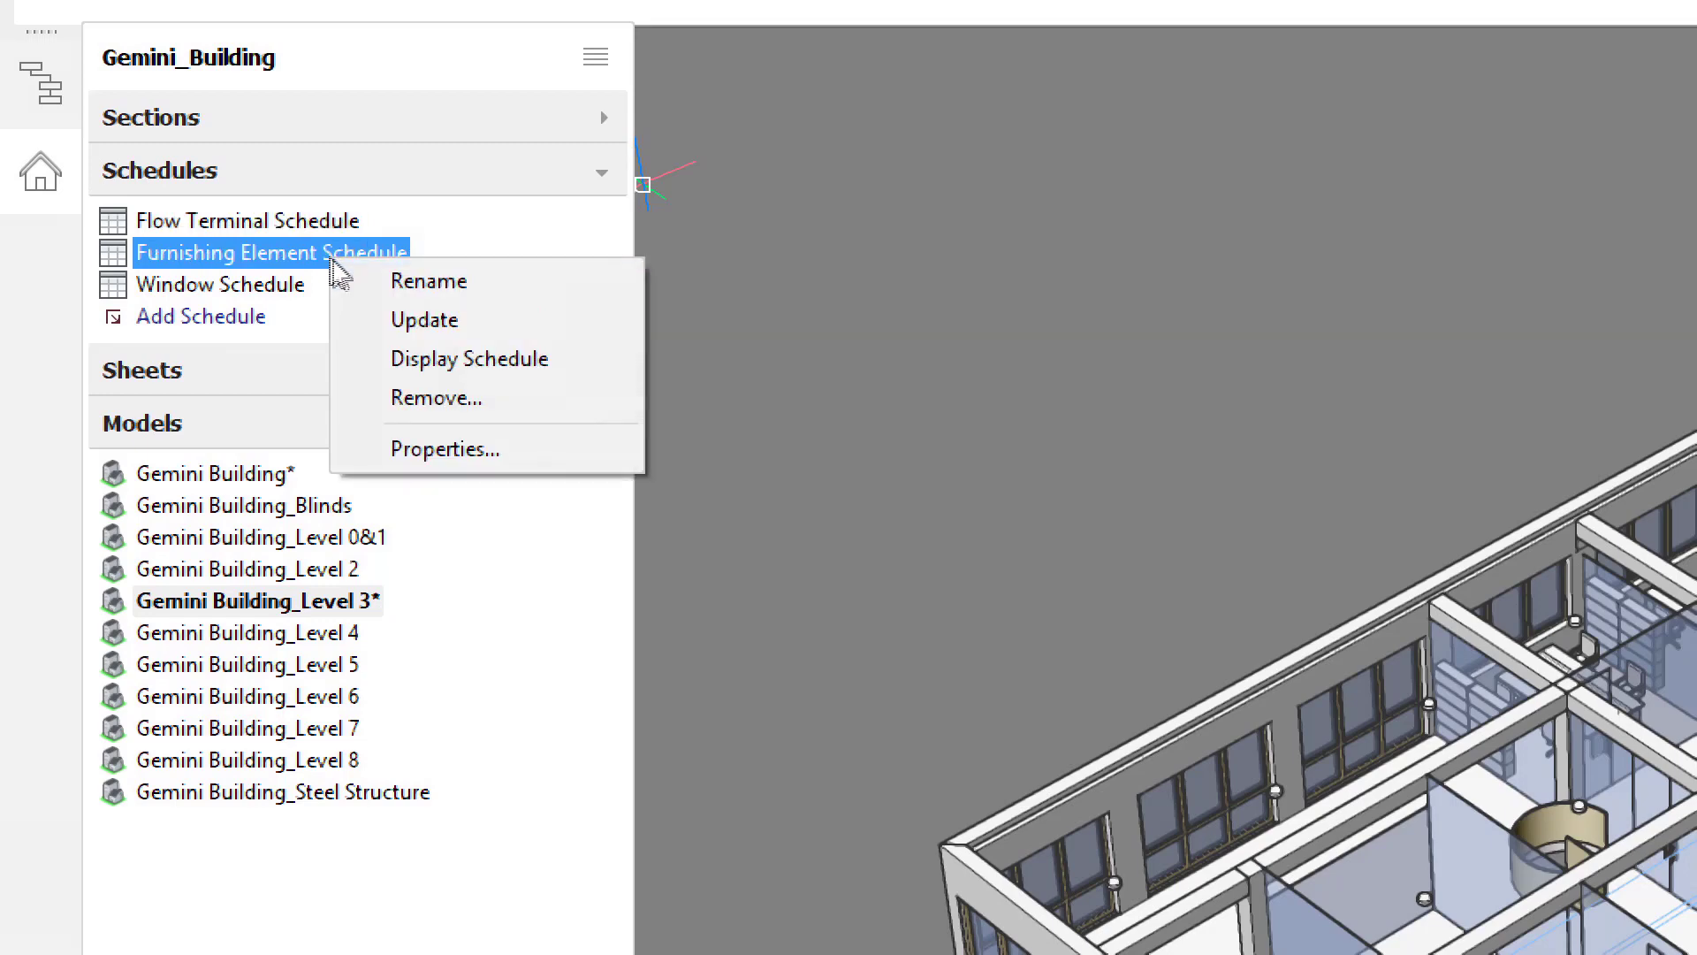
pyautogui.click(425, 321)
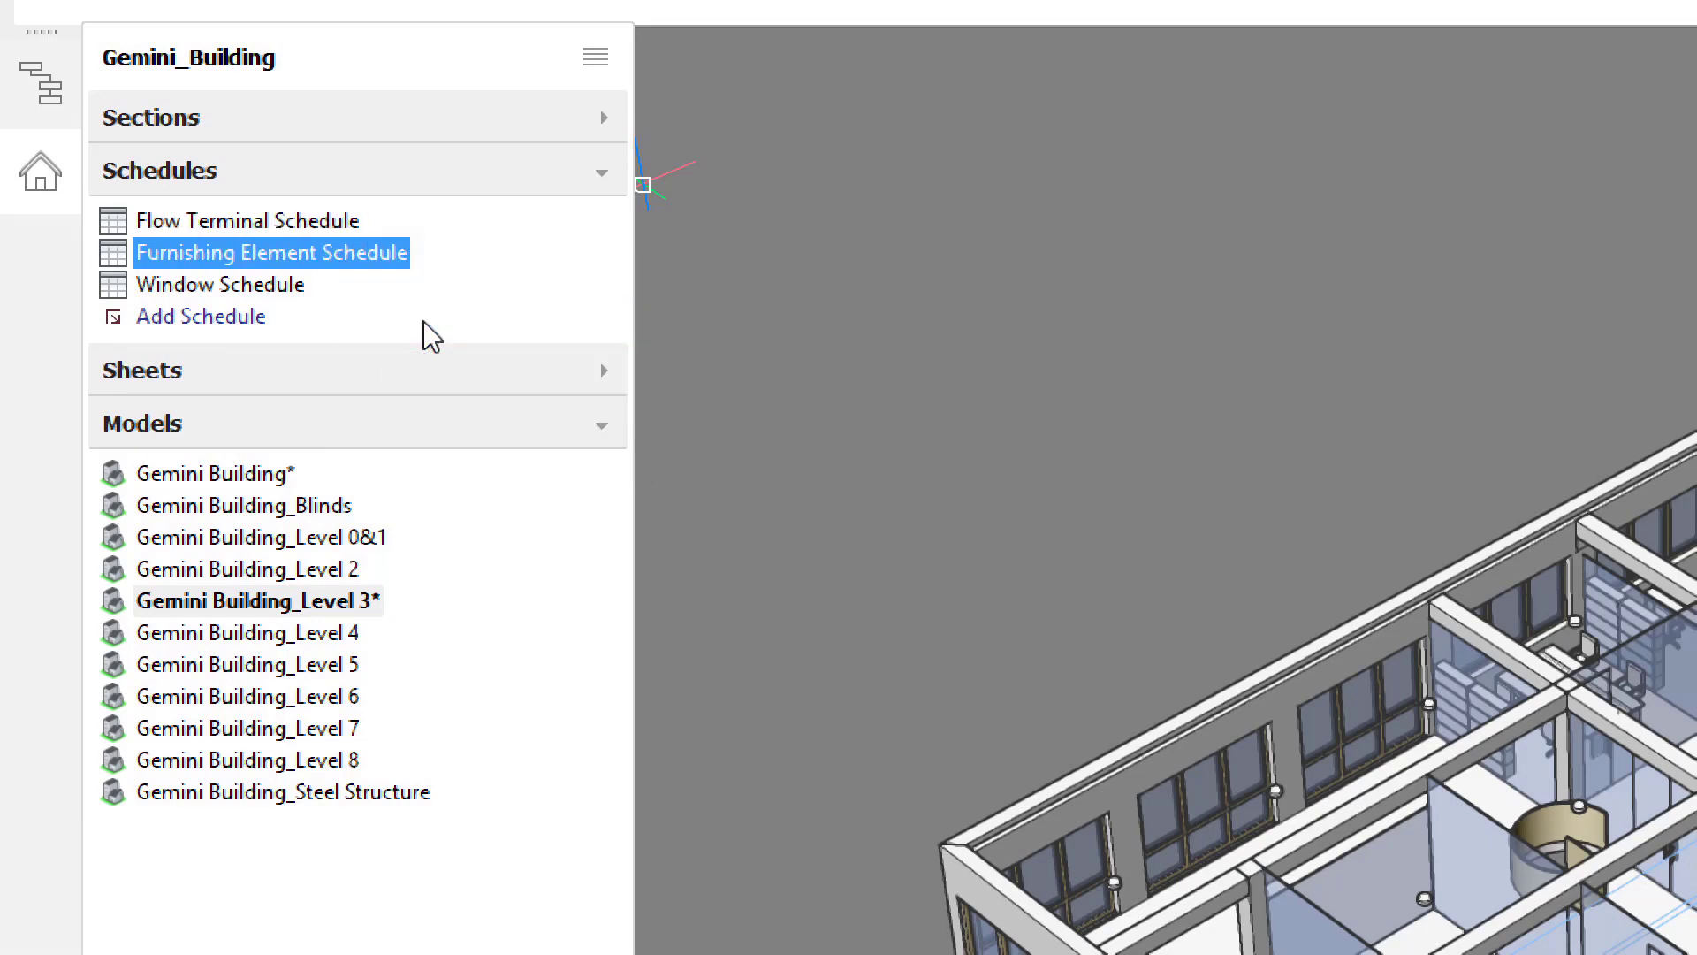
# Step: Display the Furnishing Element Schedule on its sheet and review its furniture entries
pyautogui.rightClick(379, 252)
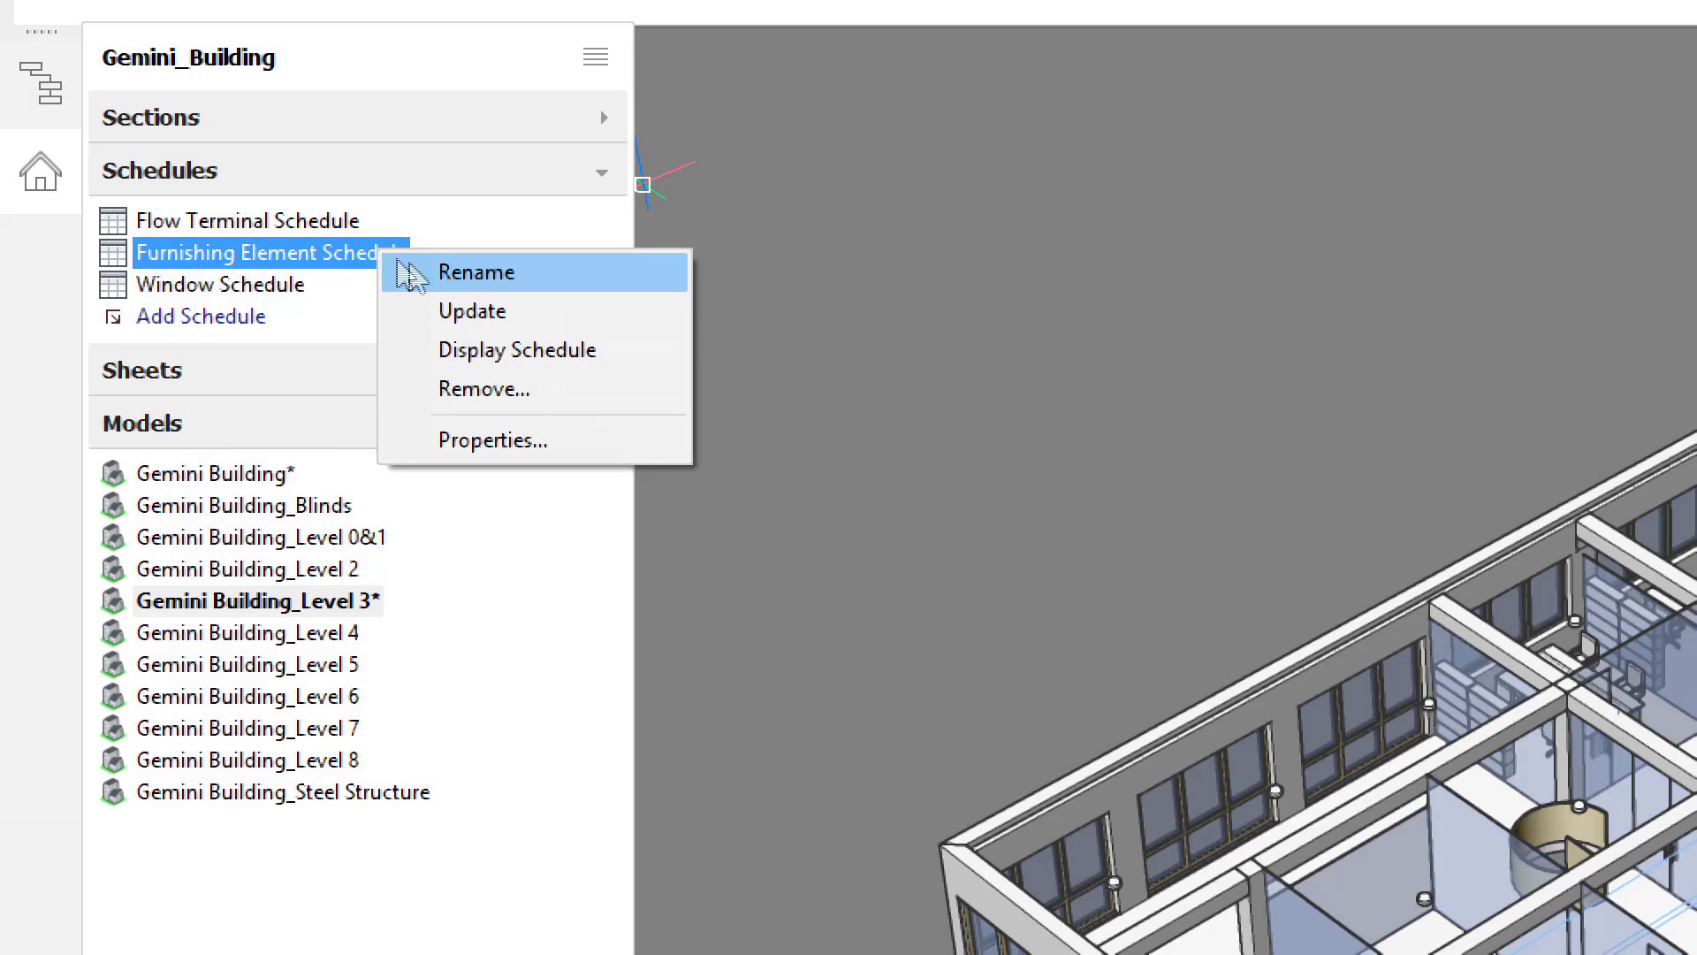
pyautogui.click(506, 353)
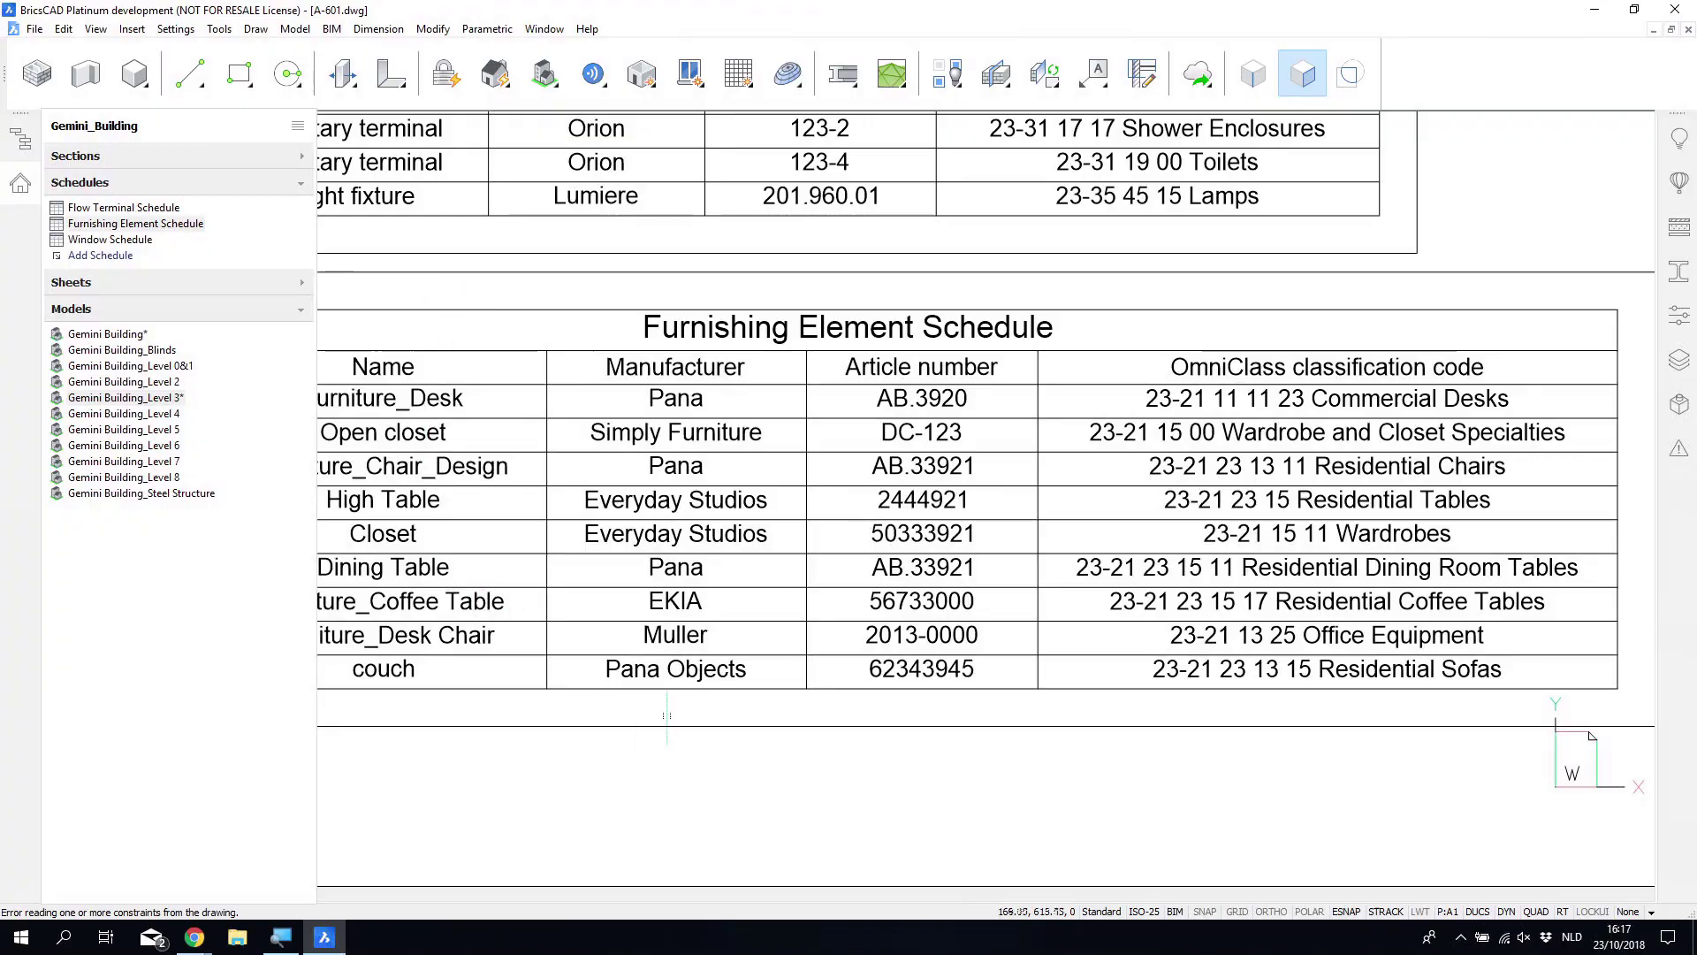
pyautogui.scroll(-6, 965, 830)
pyautogui.scroll(-2, 981, 572)
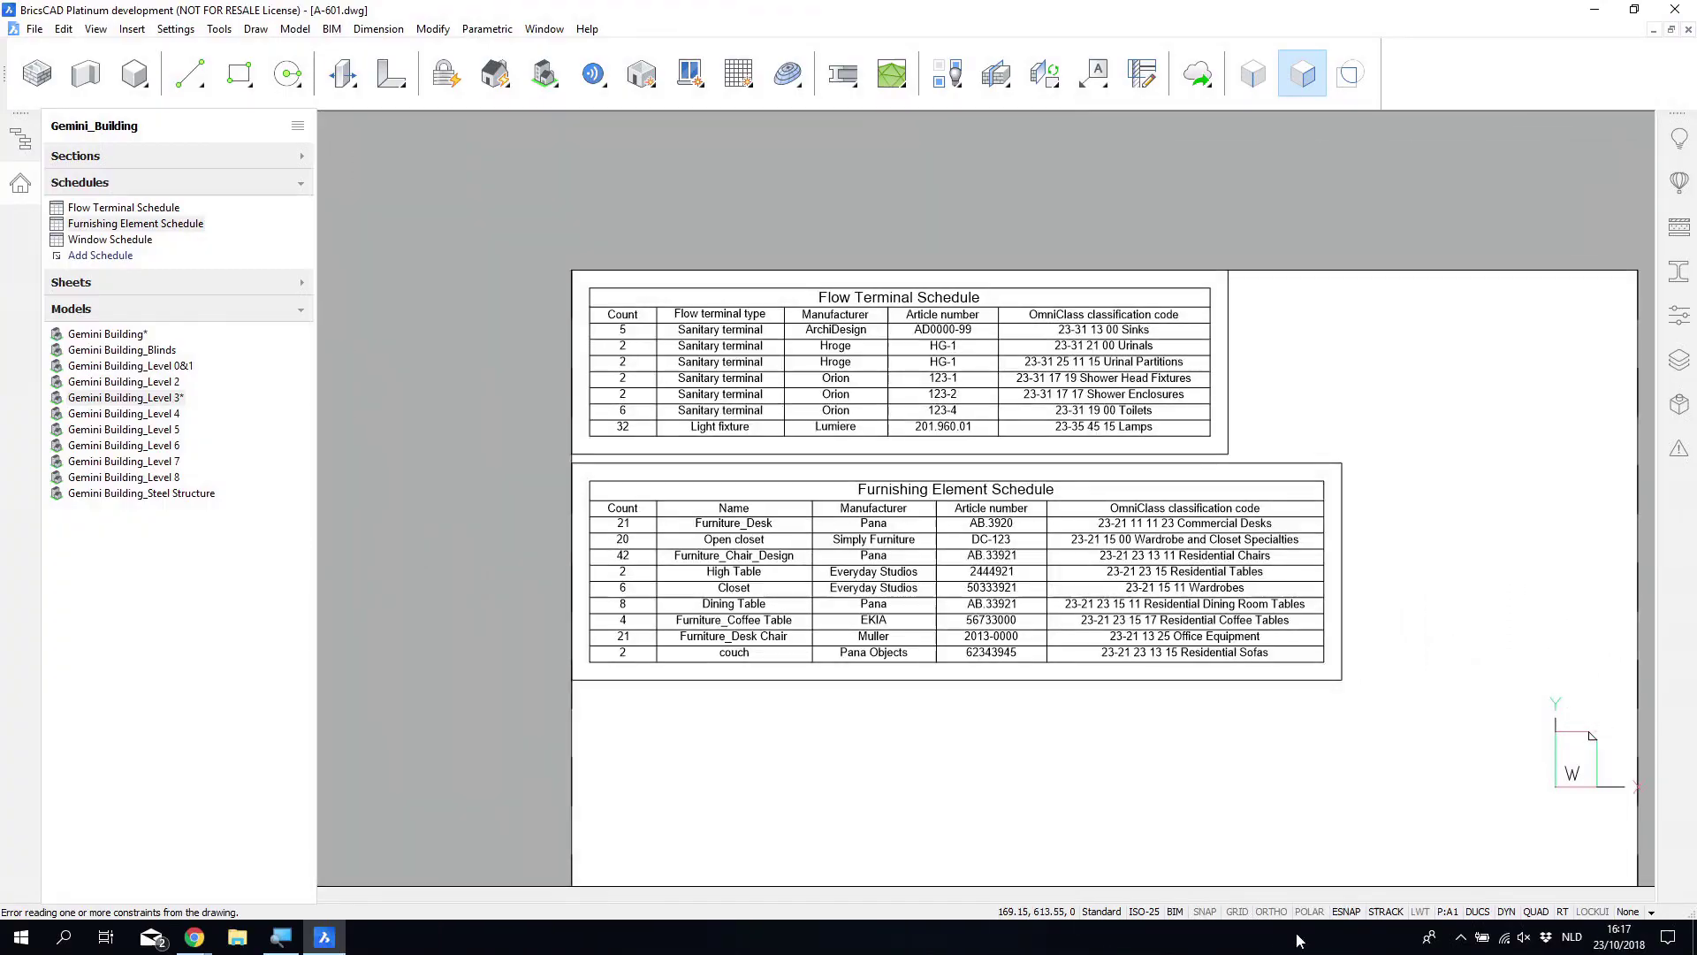
pyautogui.scroll(3, 986, 497)
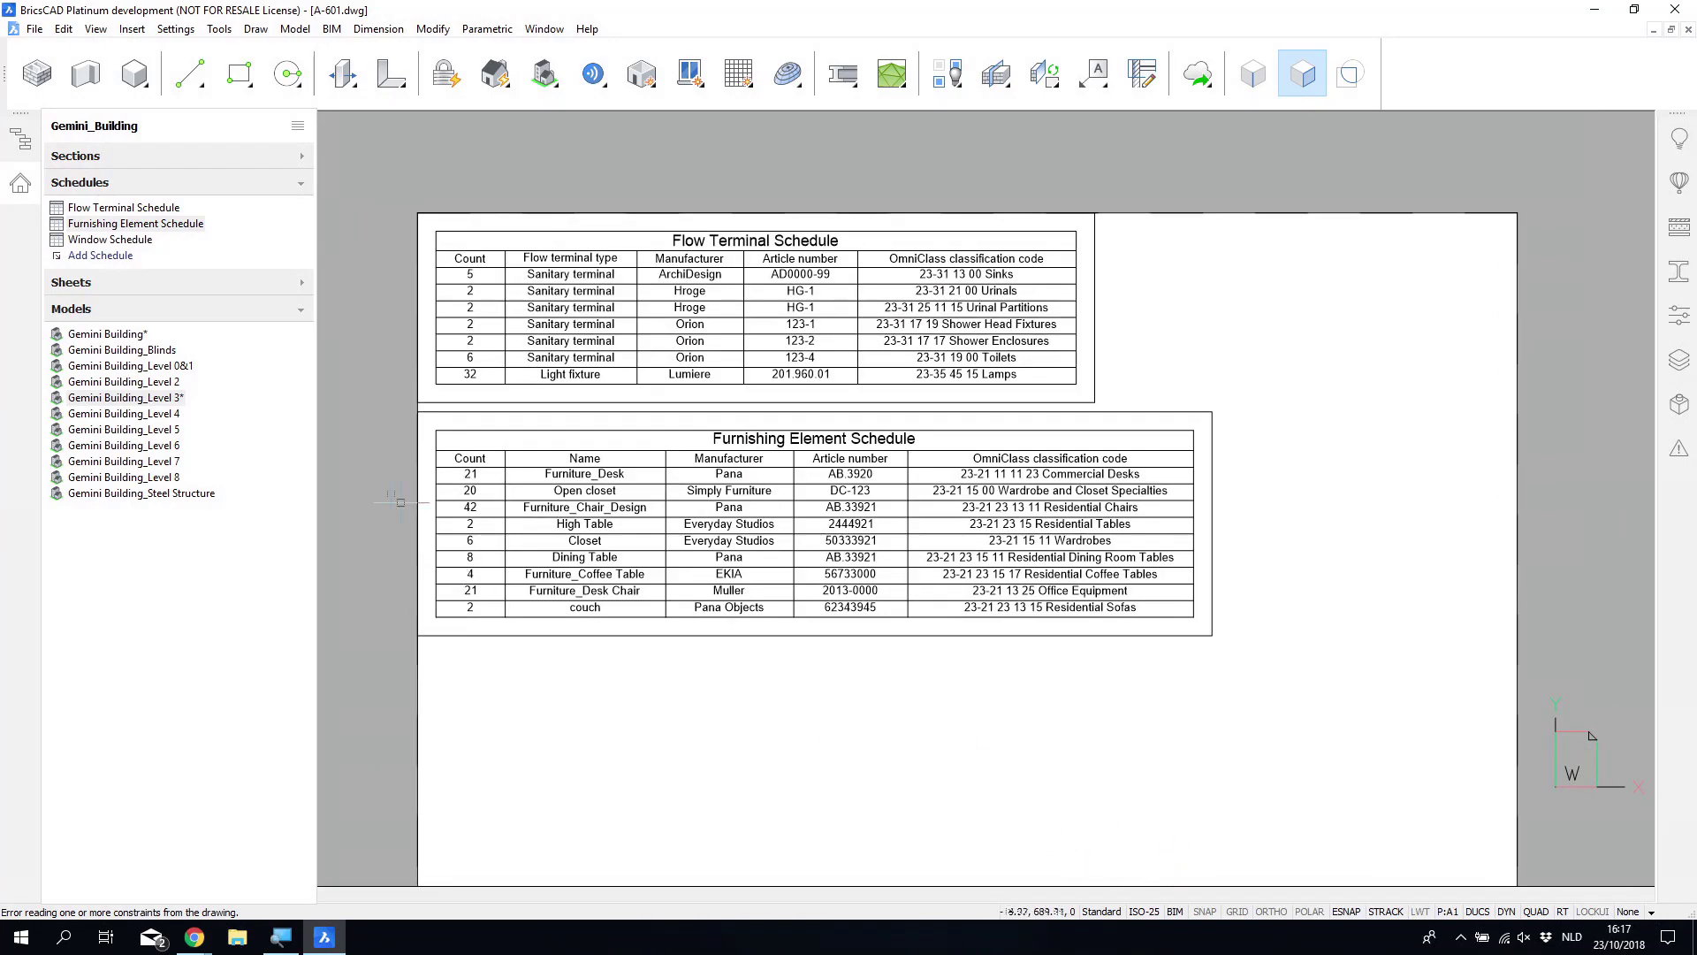
# Step: Open the Gemini Building_Level 3 model and insert the Furniture_Couch_Leather furnishing component in the empty area in front of the glazed four-desk office
pyautogui.doubleClick(168, 400)
pyautogui.doubleClick(169, 399)
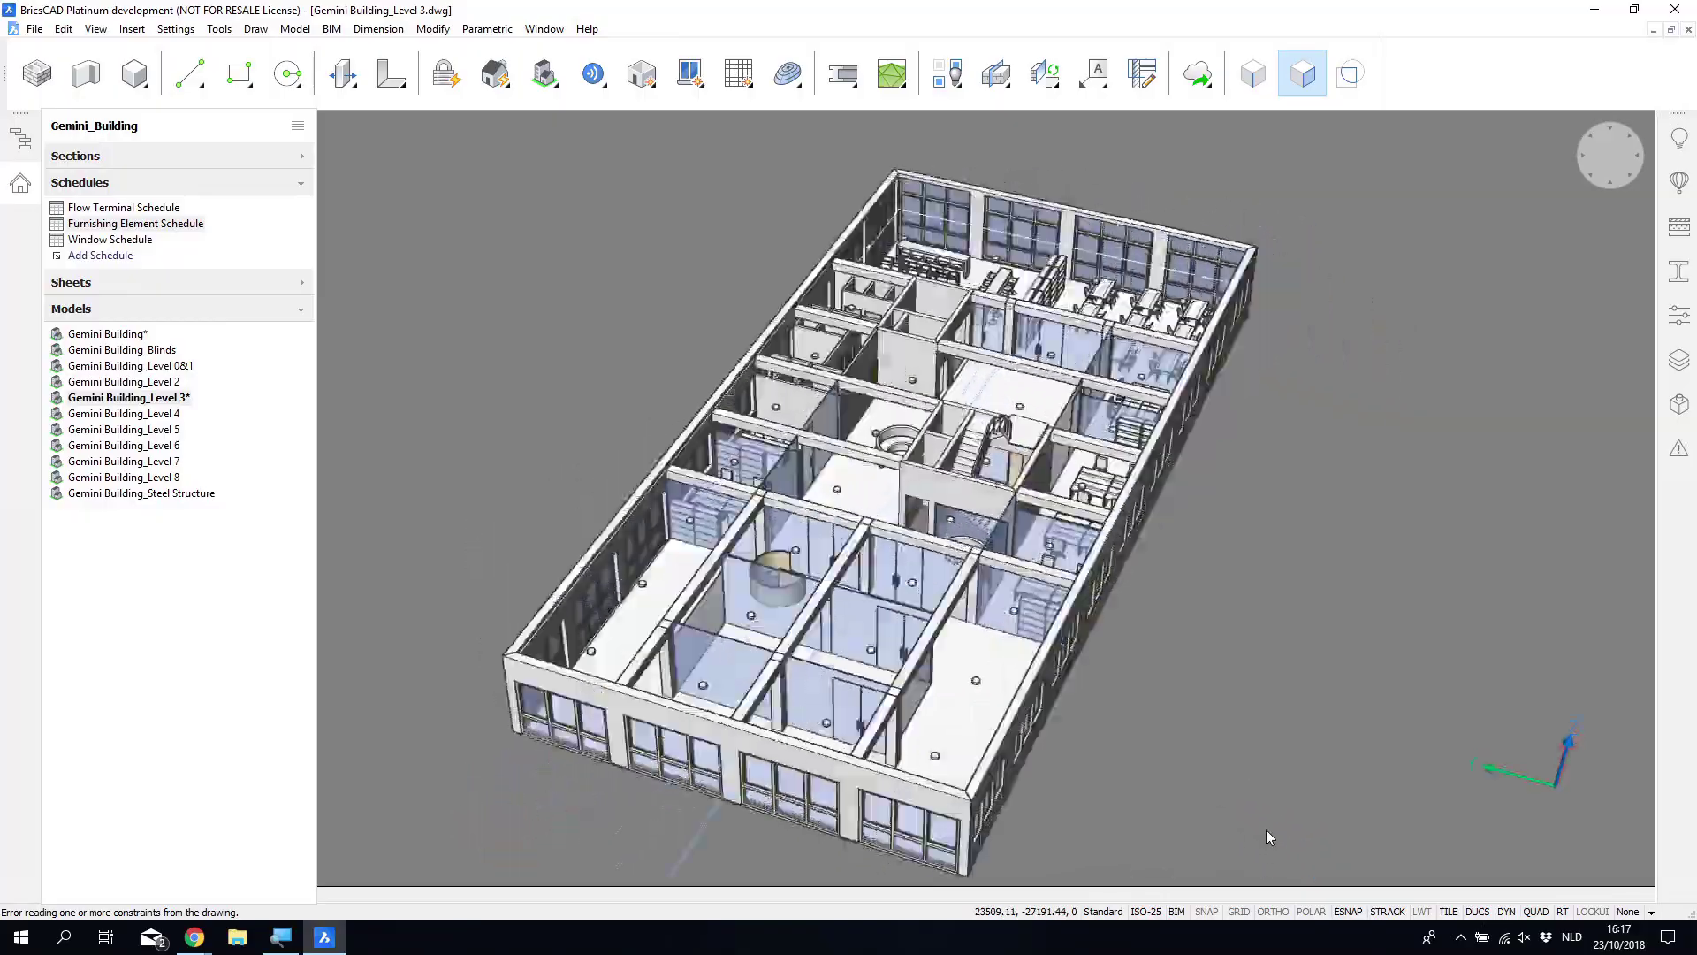
pyautogui.keyDown('shift'); pyautogui.moveTo(752, 442); pyautogui.dragTo(954, 491, button='middle'); pyautogui.keyUp('shift')
pyautogui.scroll(5, 926, 343)
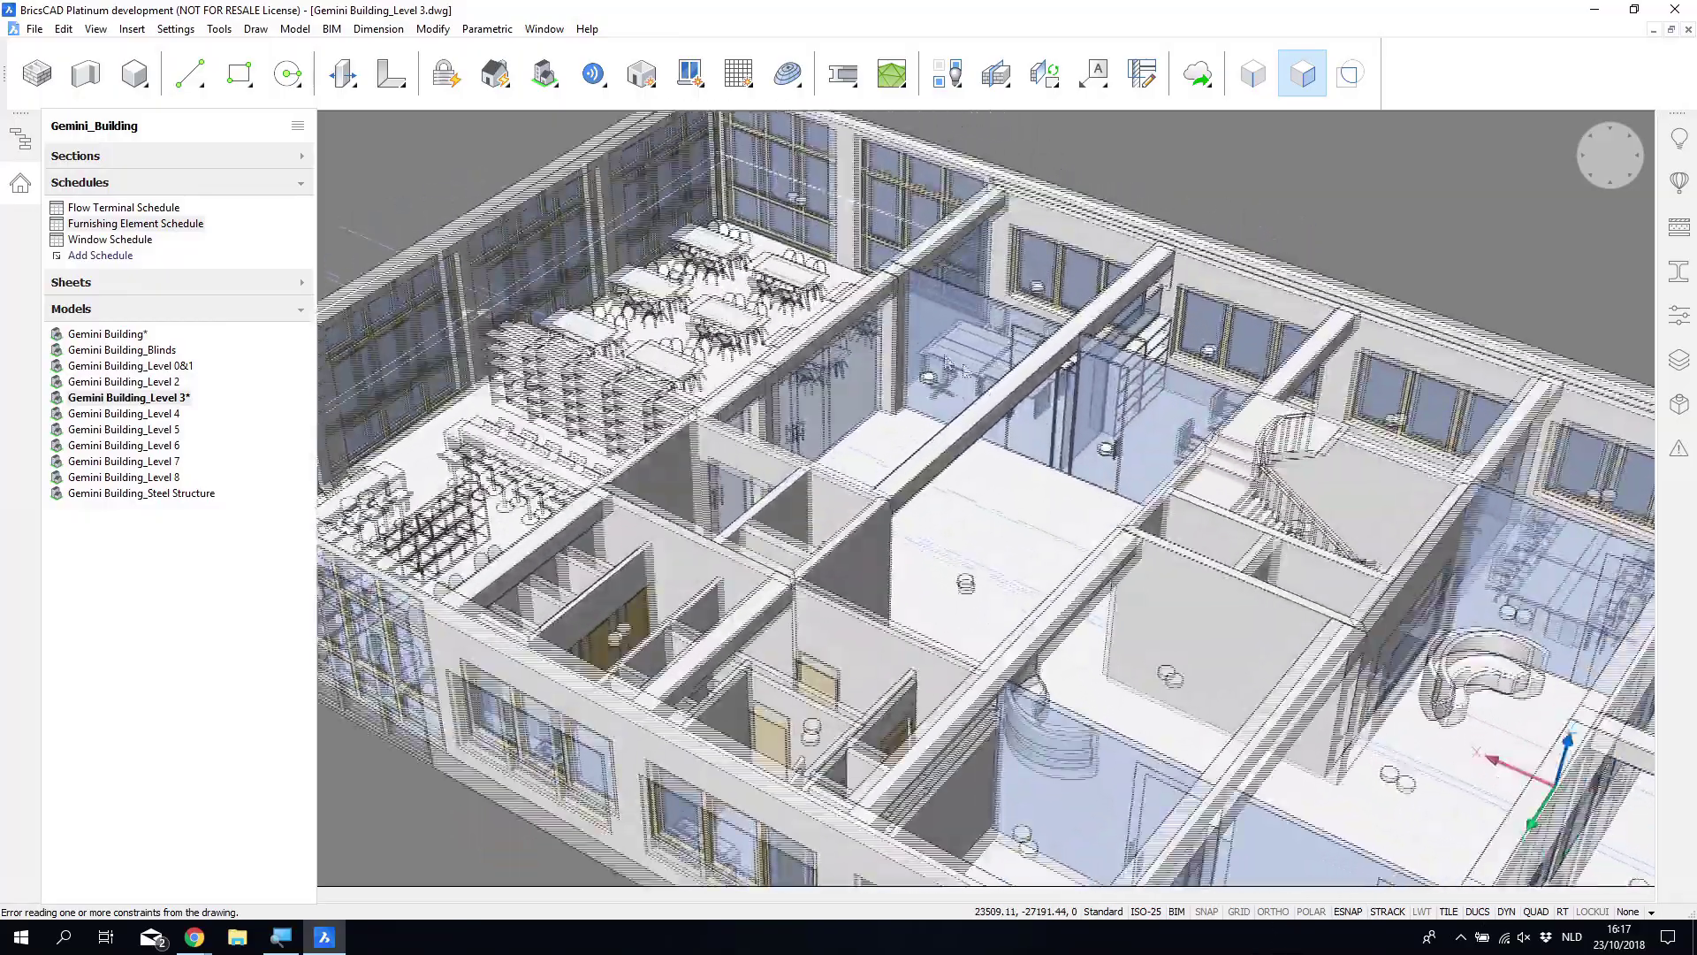
pyautogui.scroll(8, 926, 339)
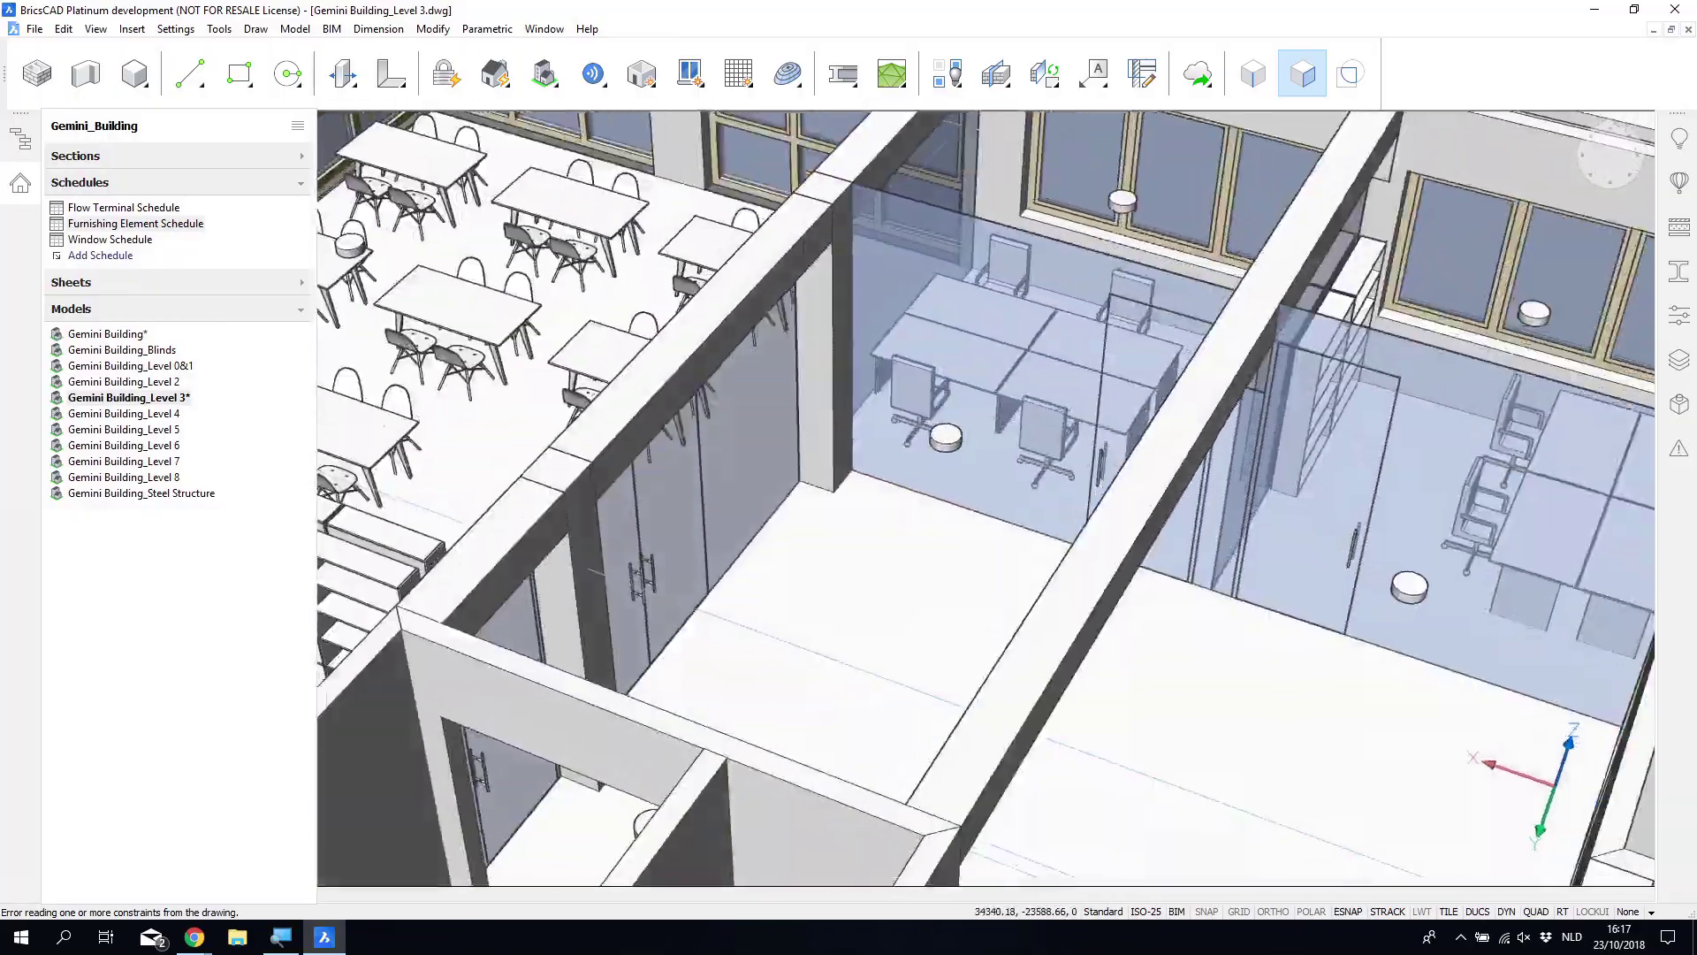
pyautogui.click(1672, 188)
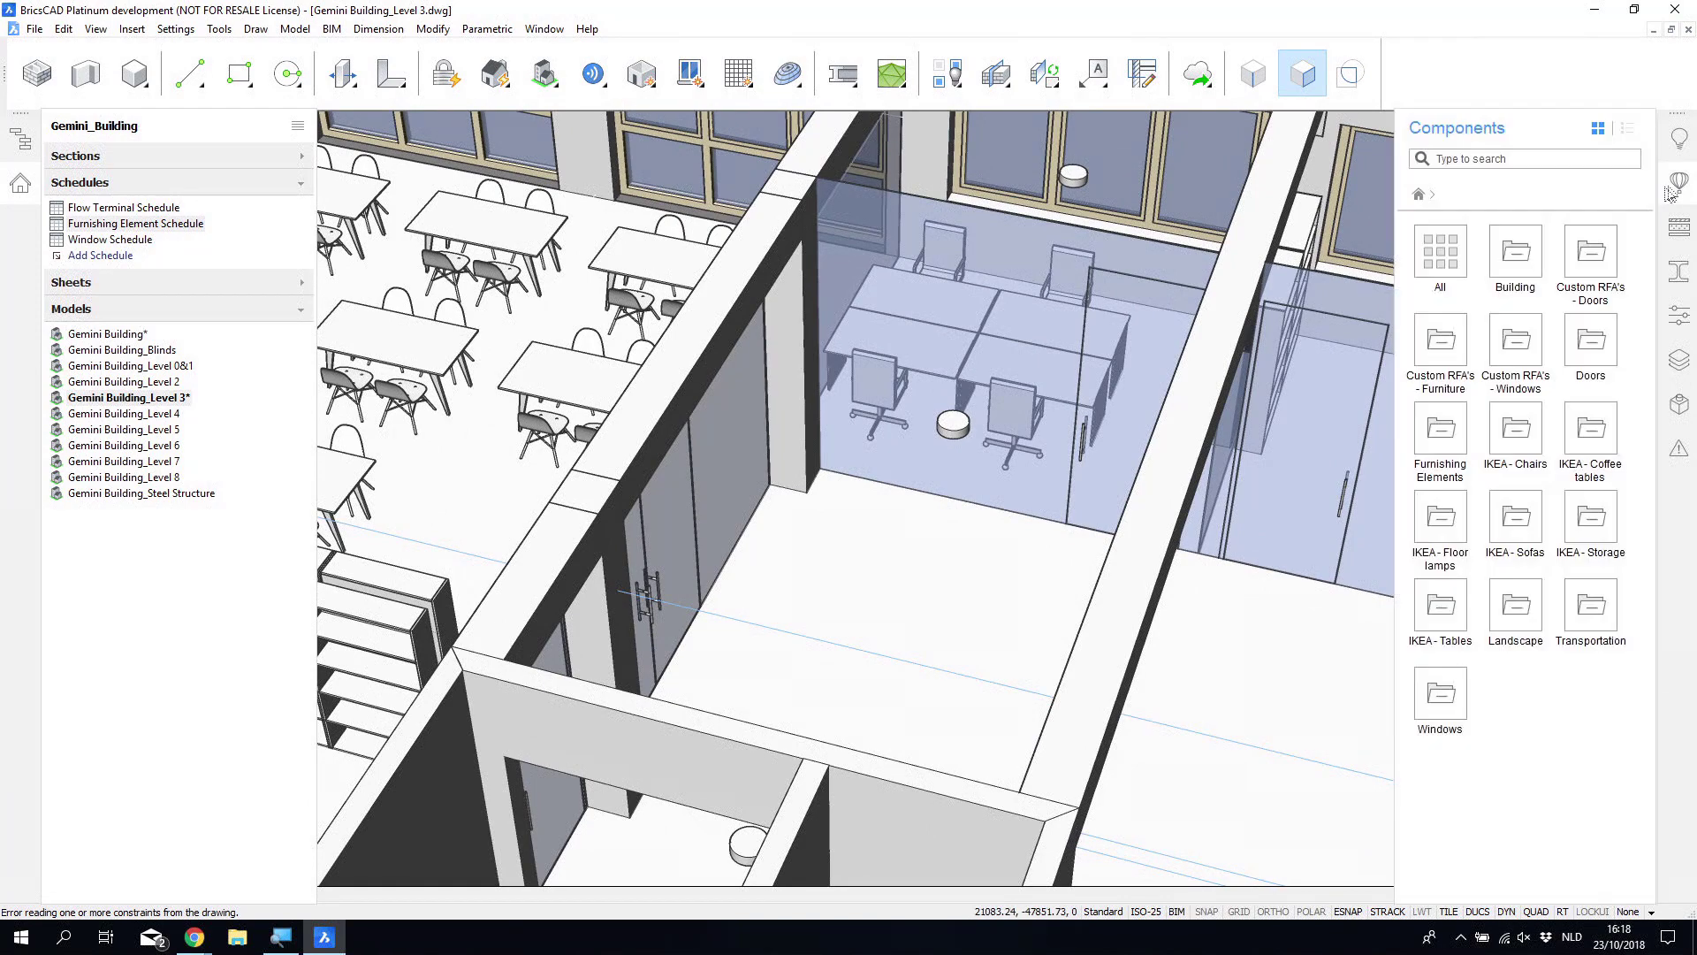
pyautogui.click(1452, 444)
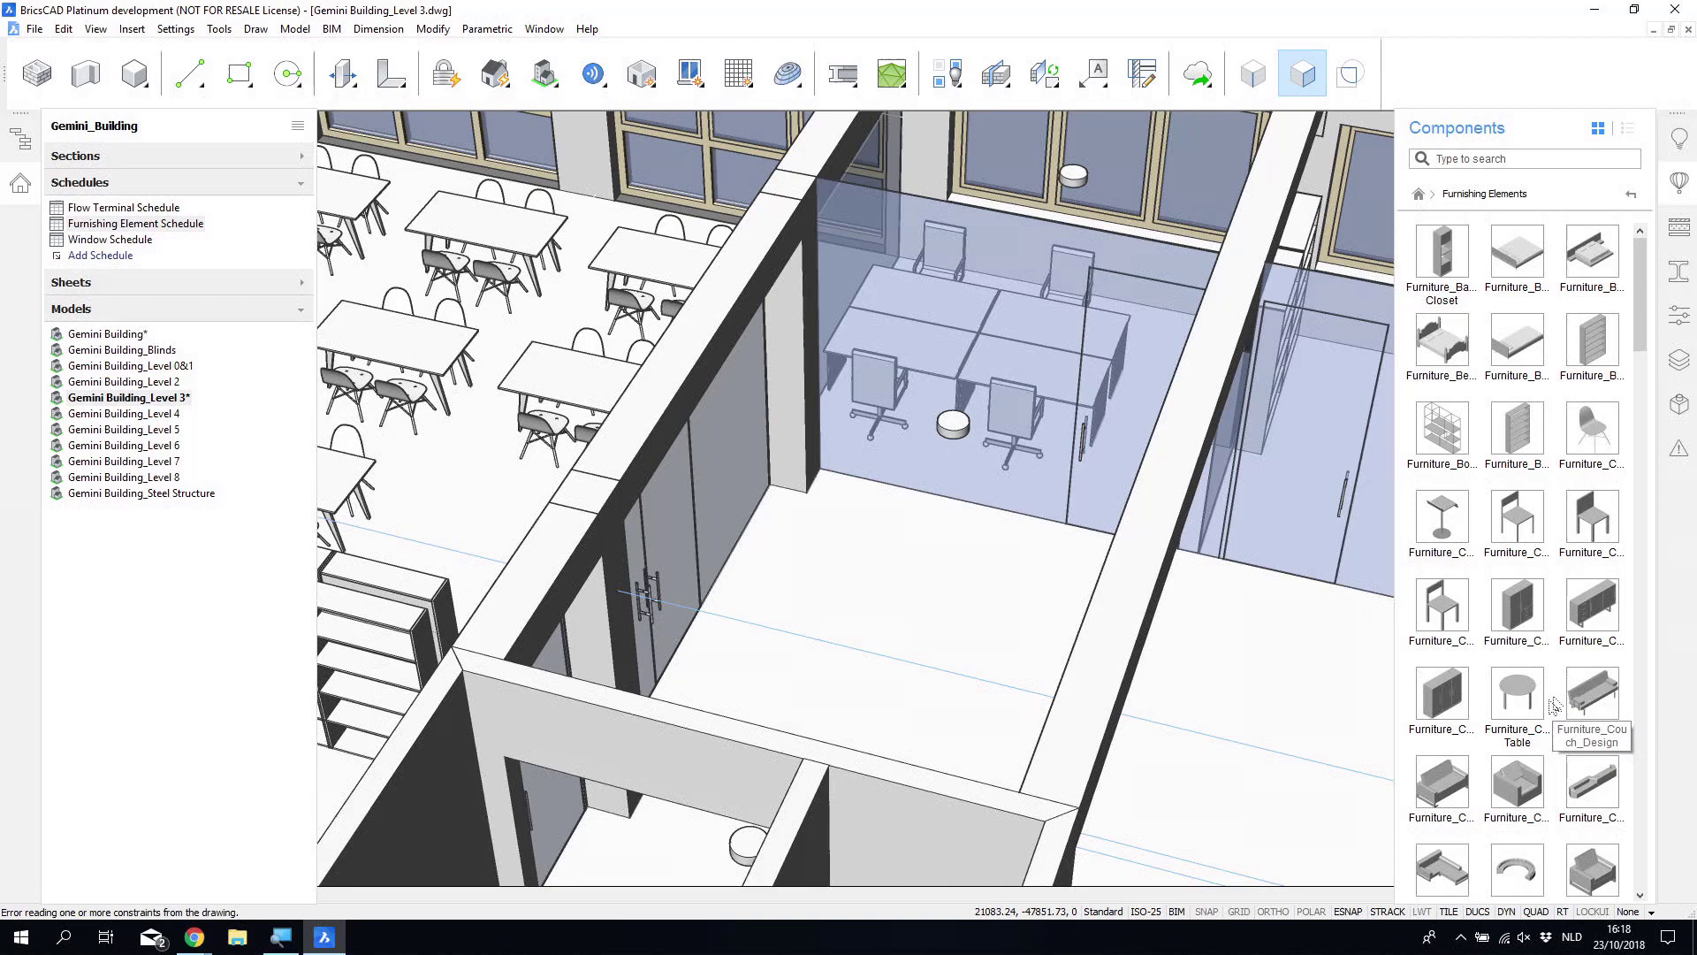
pyautogui.moveTo(1517, 787); pyautogui.dragTo(1080, 628)
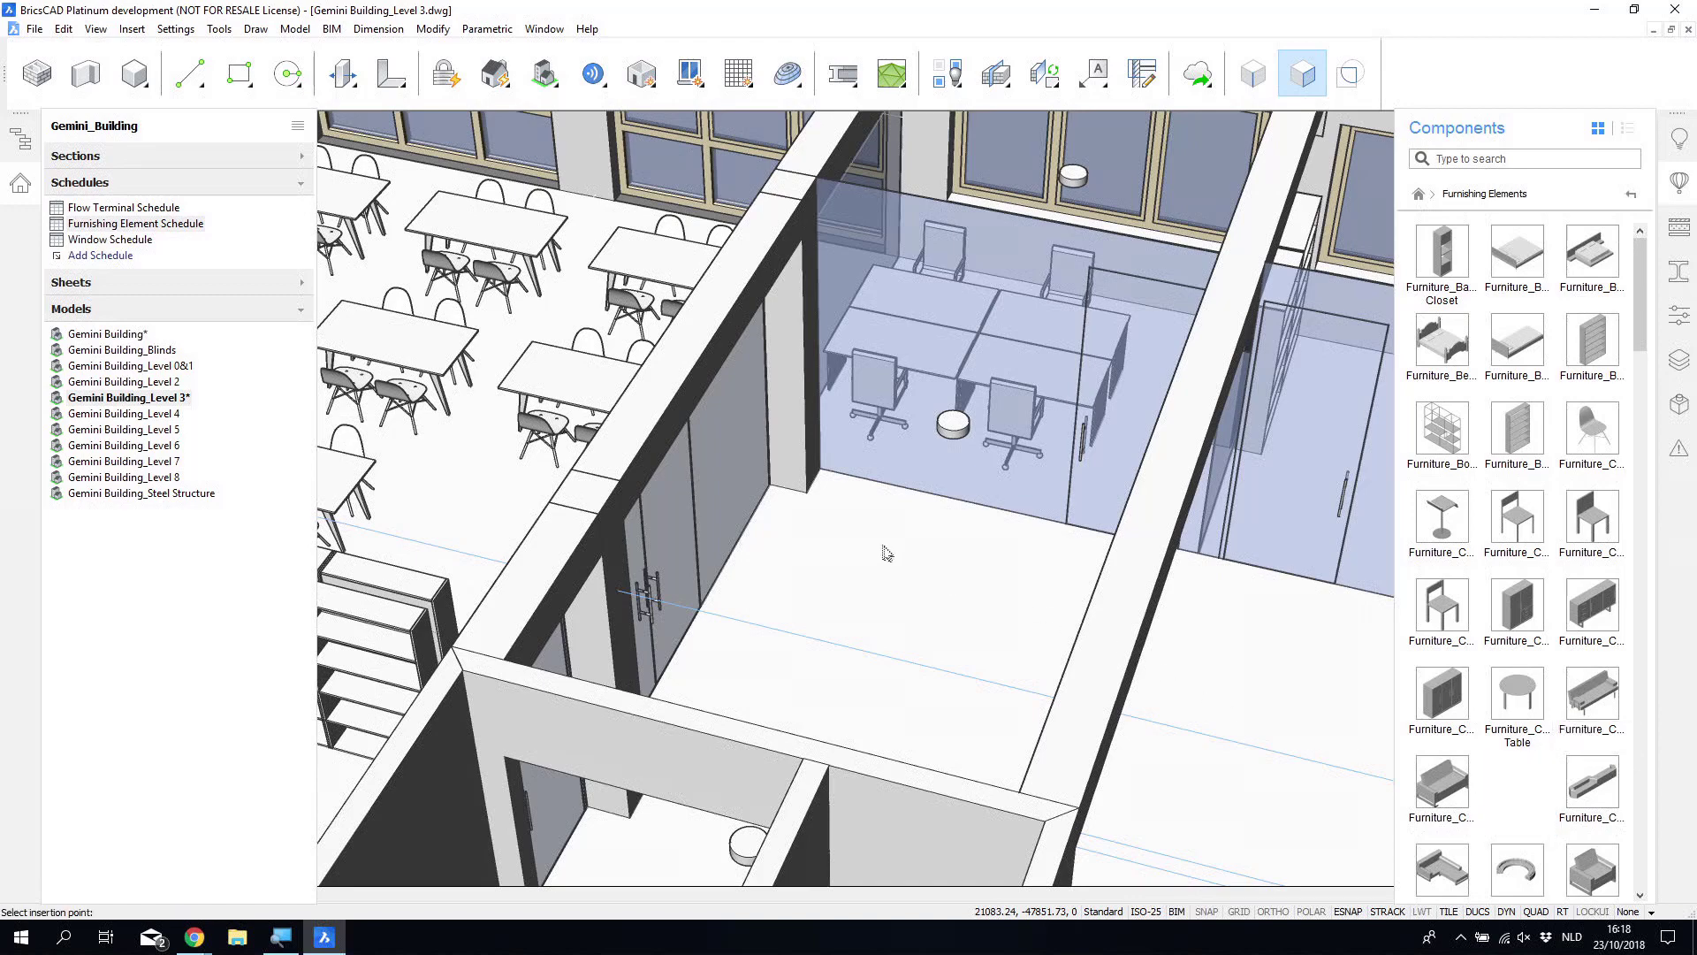
pyautogui.moveTo(887, 553); pyautogui.dragTo(879, 550)
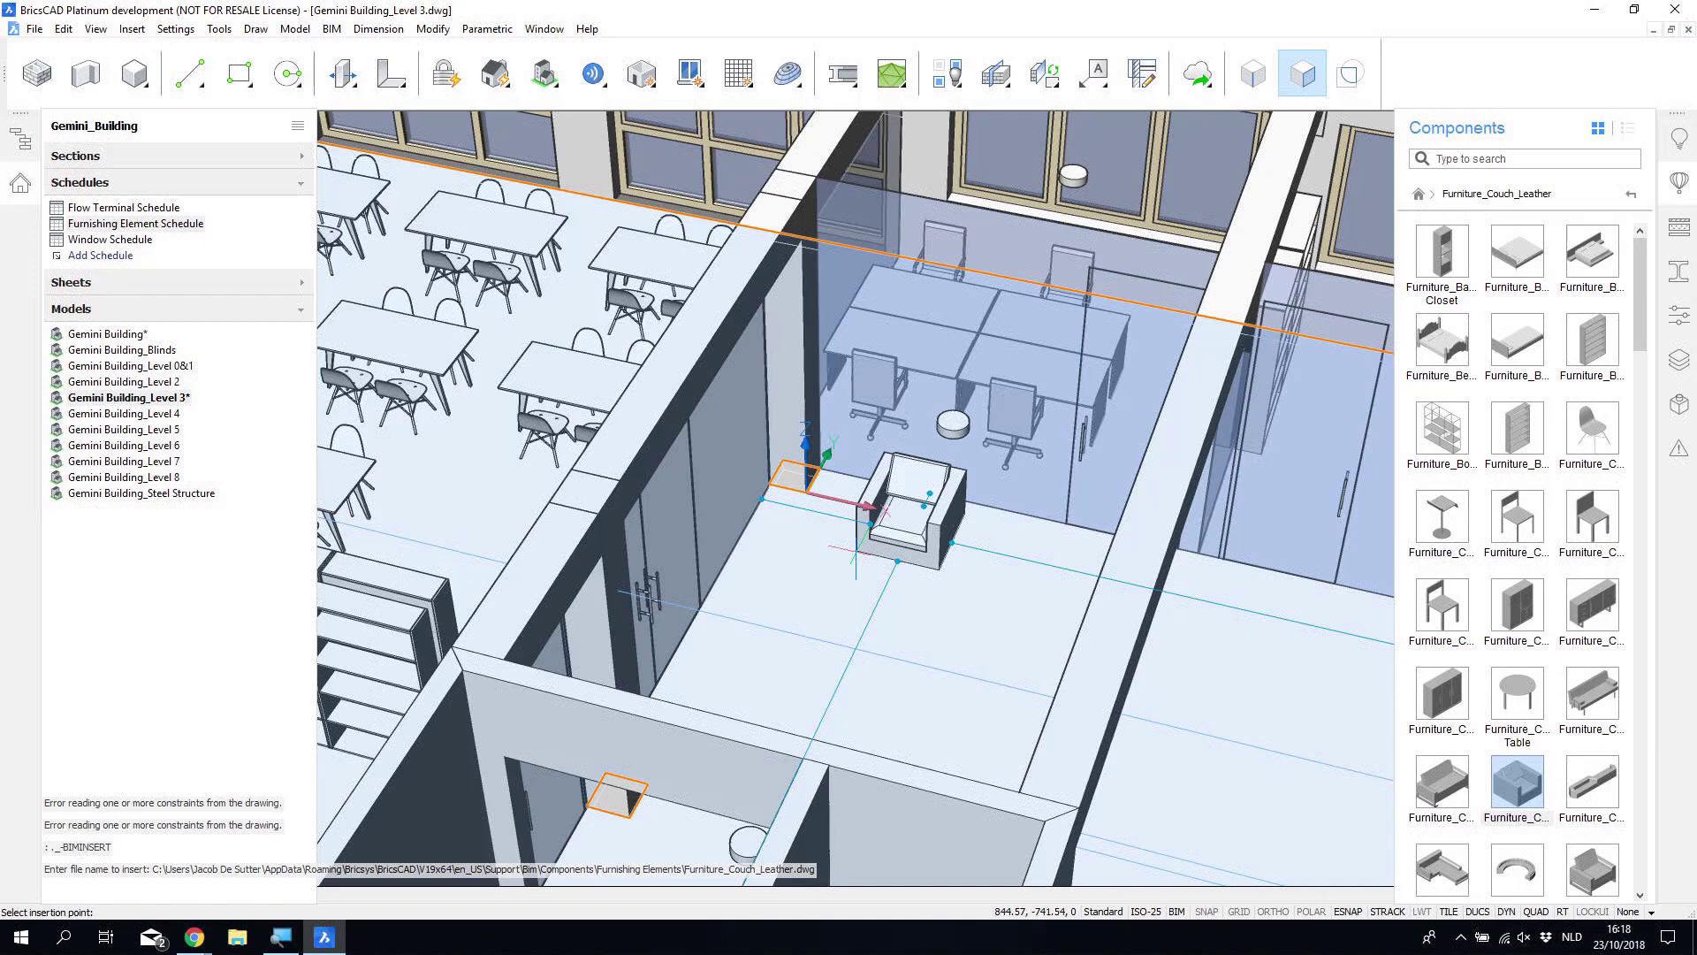
pyautogui.click(856, 552)
# Step: Set the leather couch's OmniClass classification to 23-21 11 00 Commercial Furniture
pyautogui.scroll(3, 944, 516)
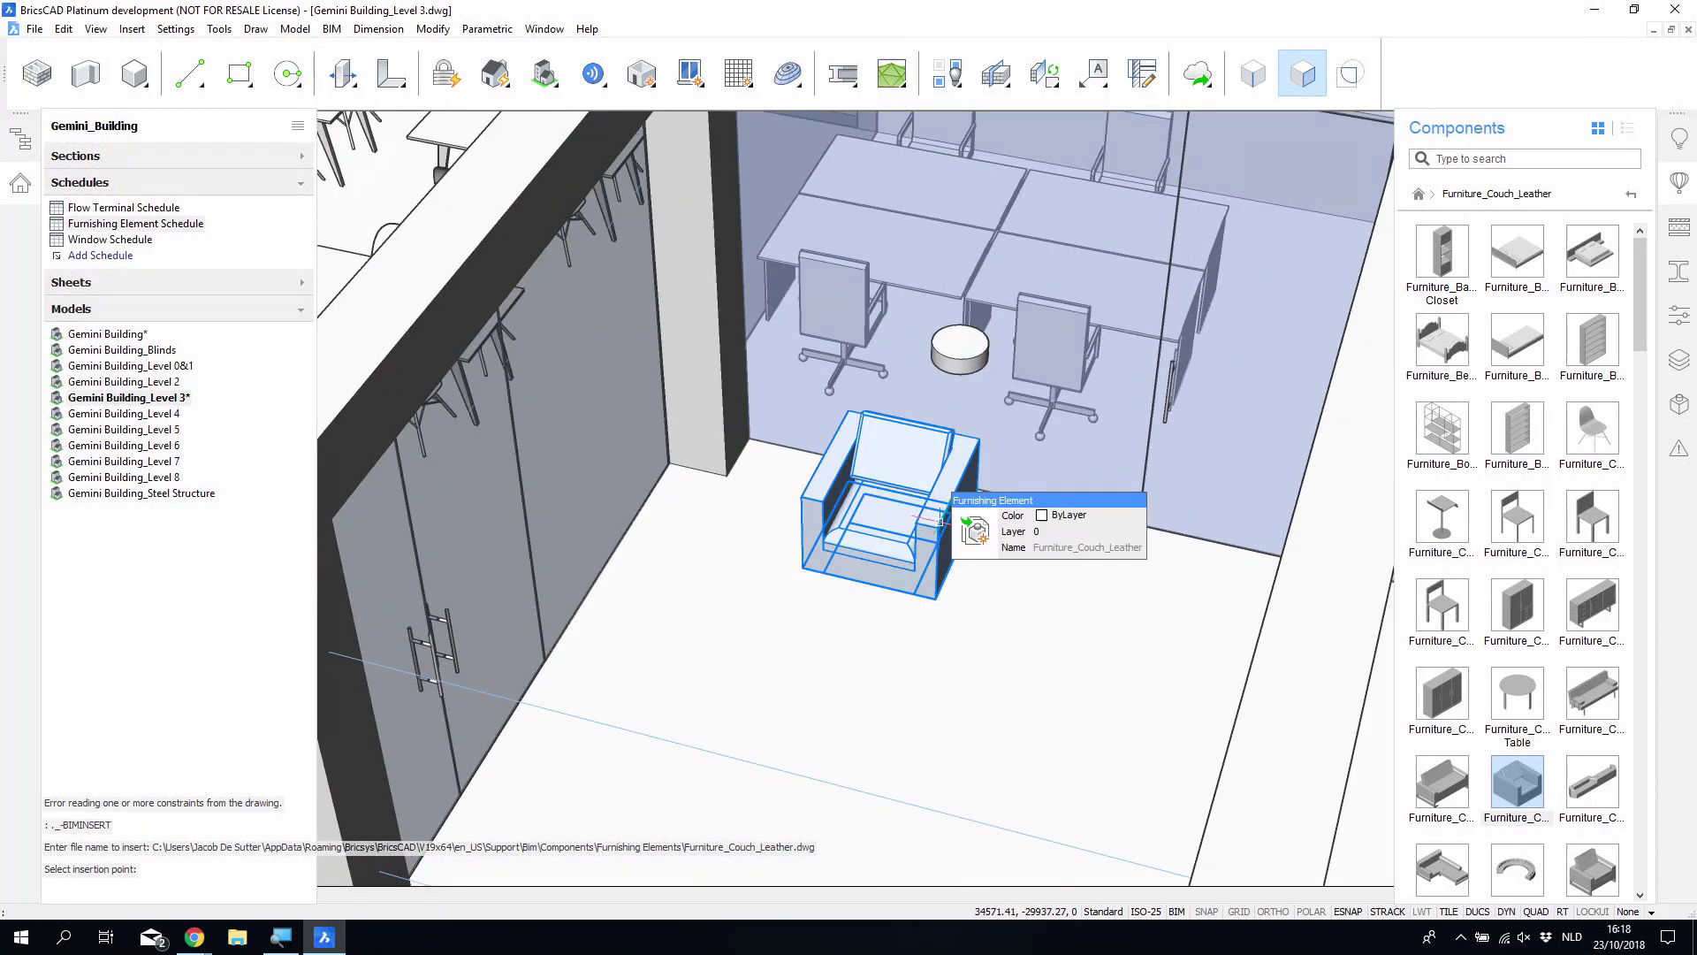
pyautogui.click(979, 477)
pyautogui.click(1679, 316)
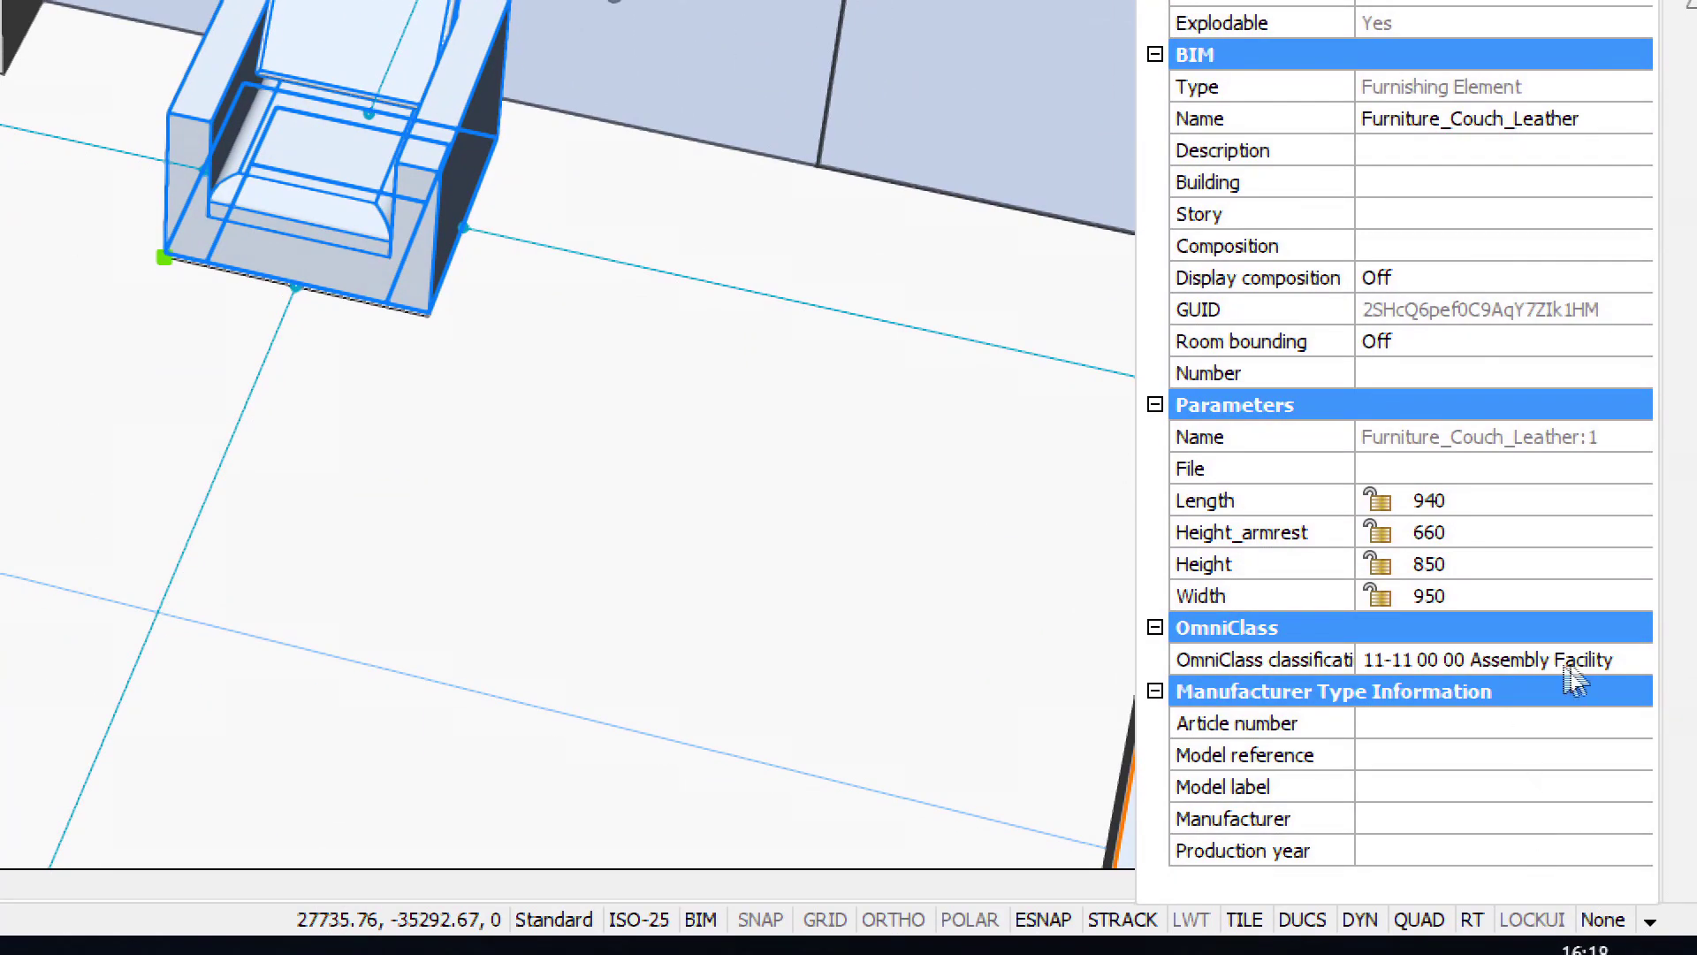
pyautogui.click(1584, 661)
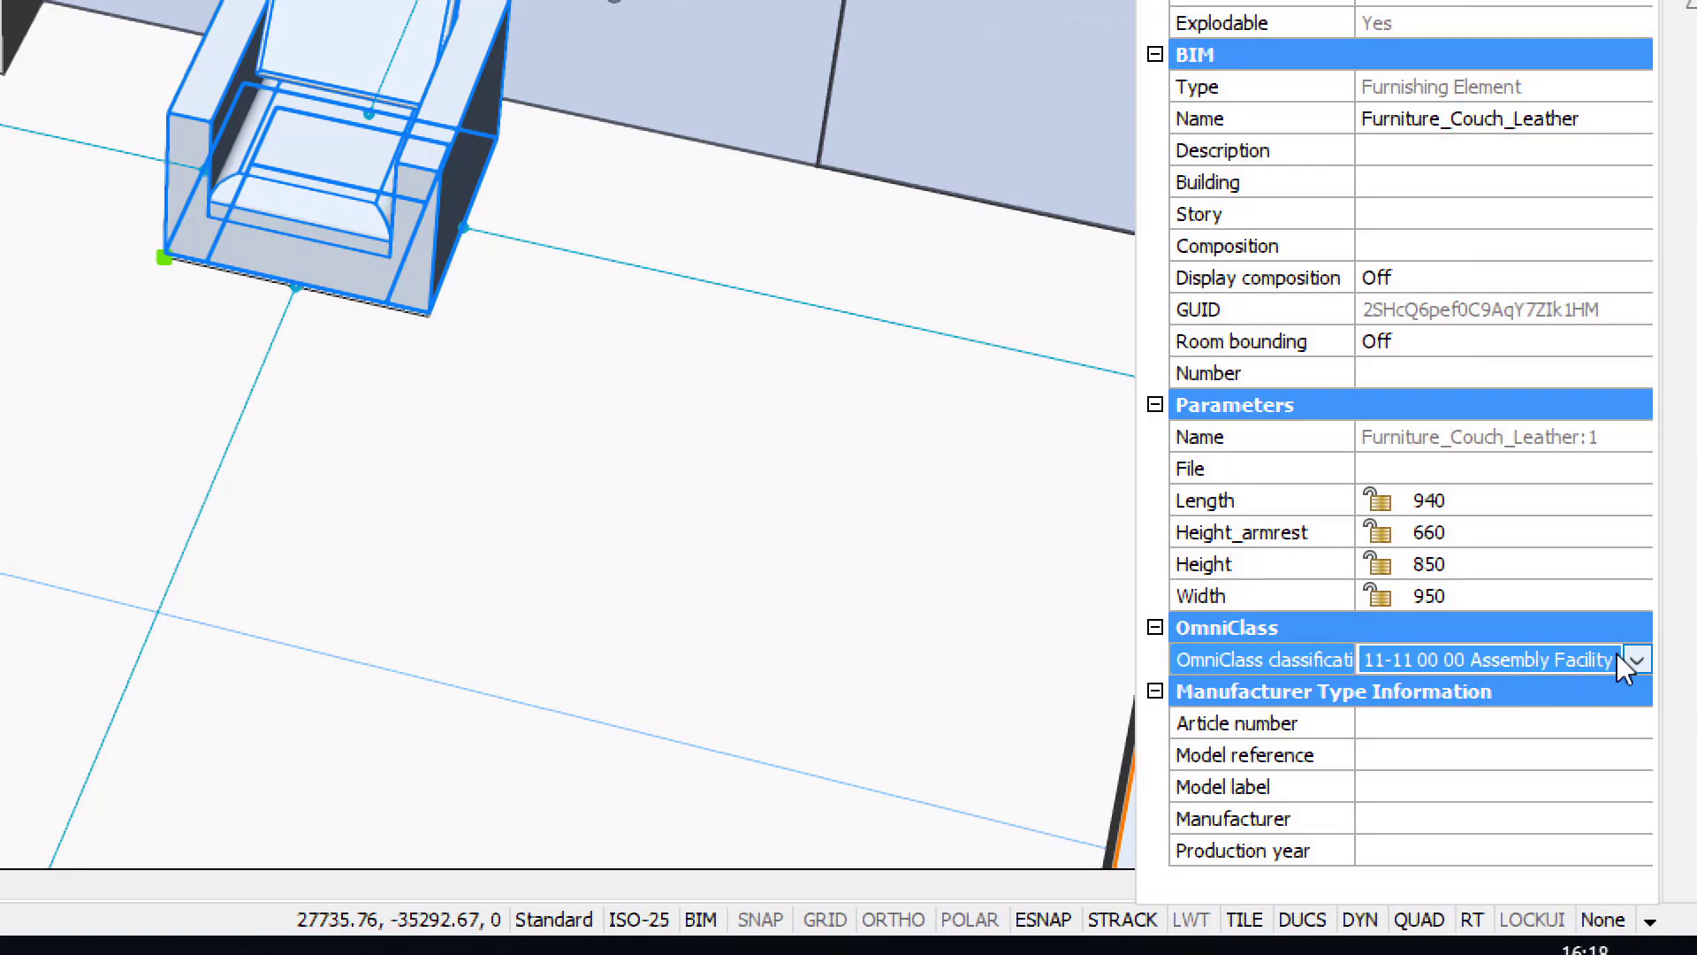
pyautogui.click(1626, 662)
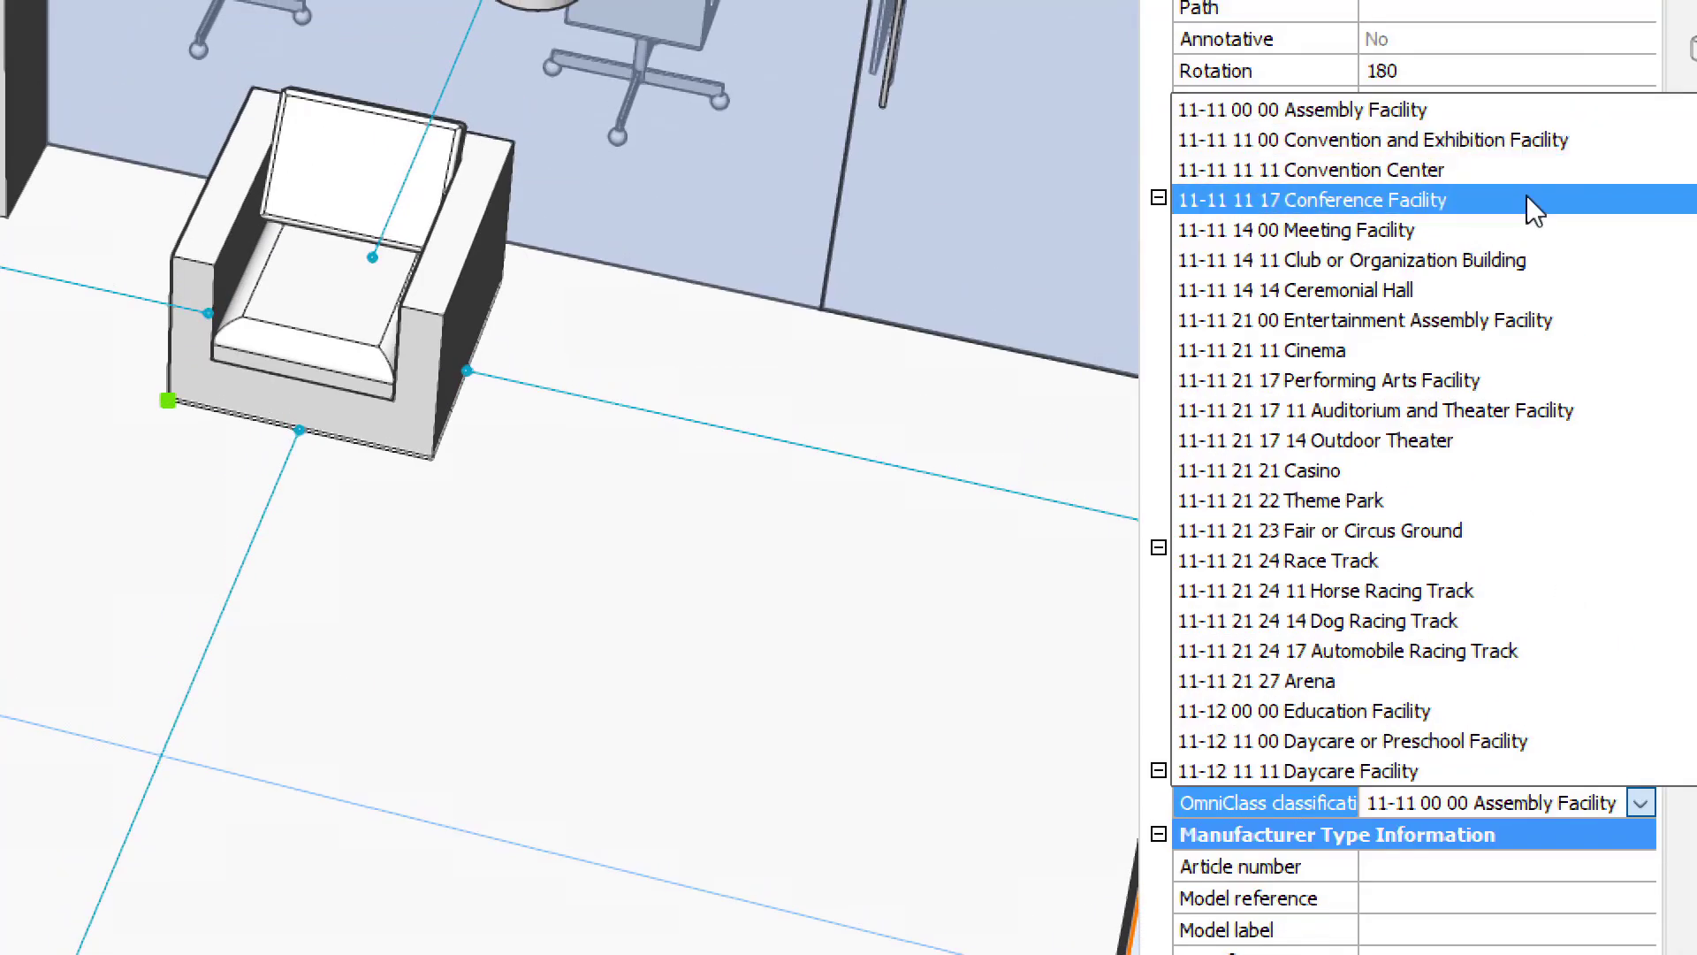
pyautogui.write('23-21 00 00 Furnishings, Fi...')
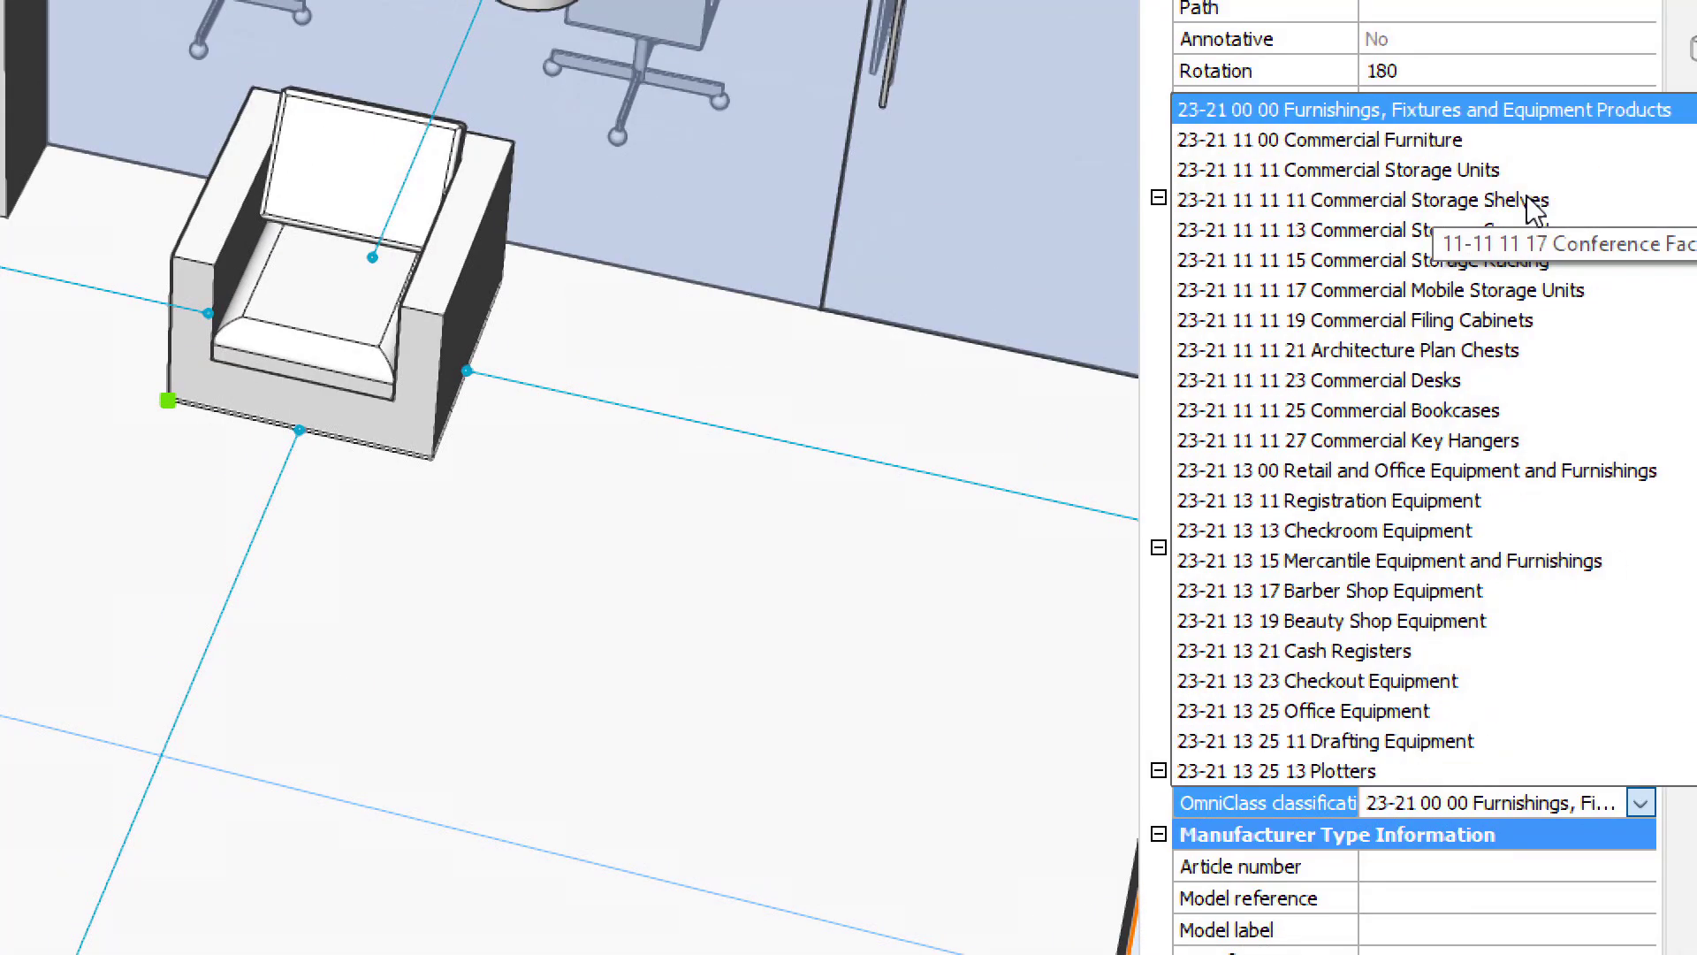
pyautogui.click(1447, 141)
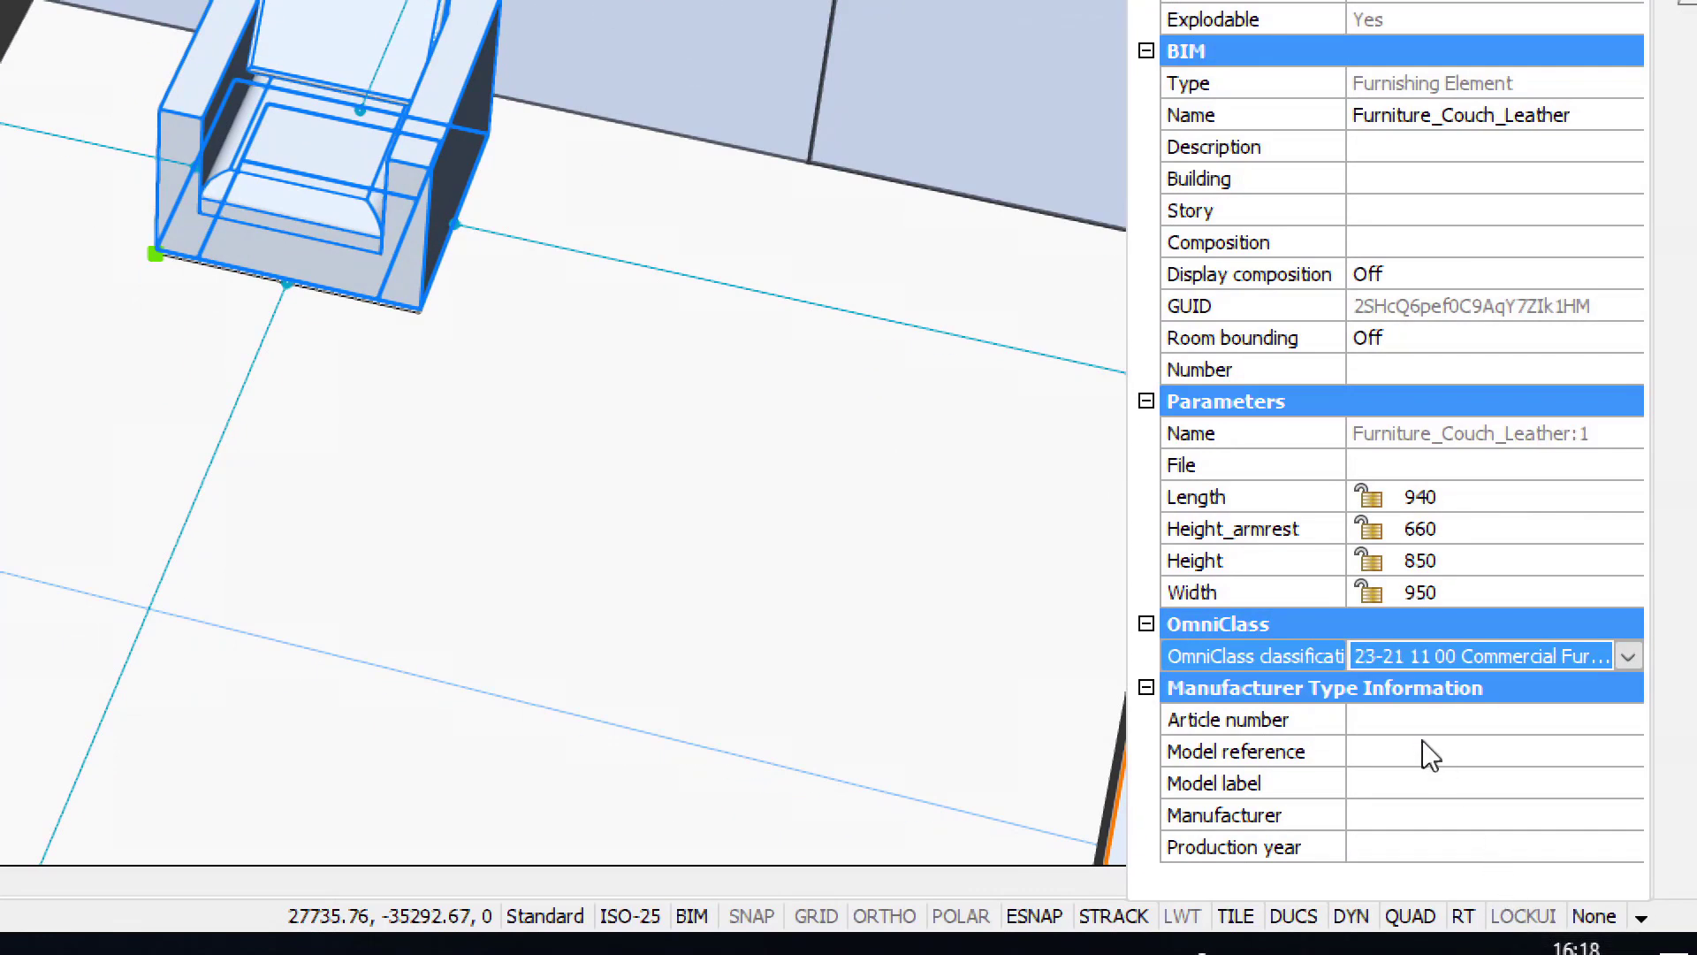
# Step: Enter 215548795 as the couch's article number and Bricsys Leather Couch Design as its manufacturer
pyautogui.click(1438, 868)
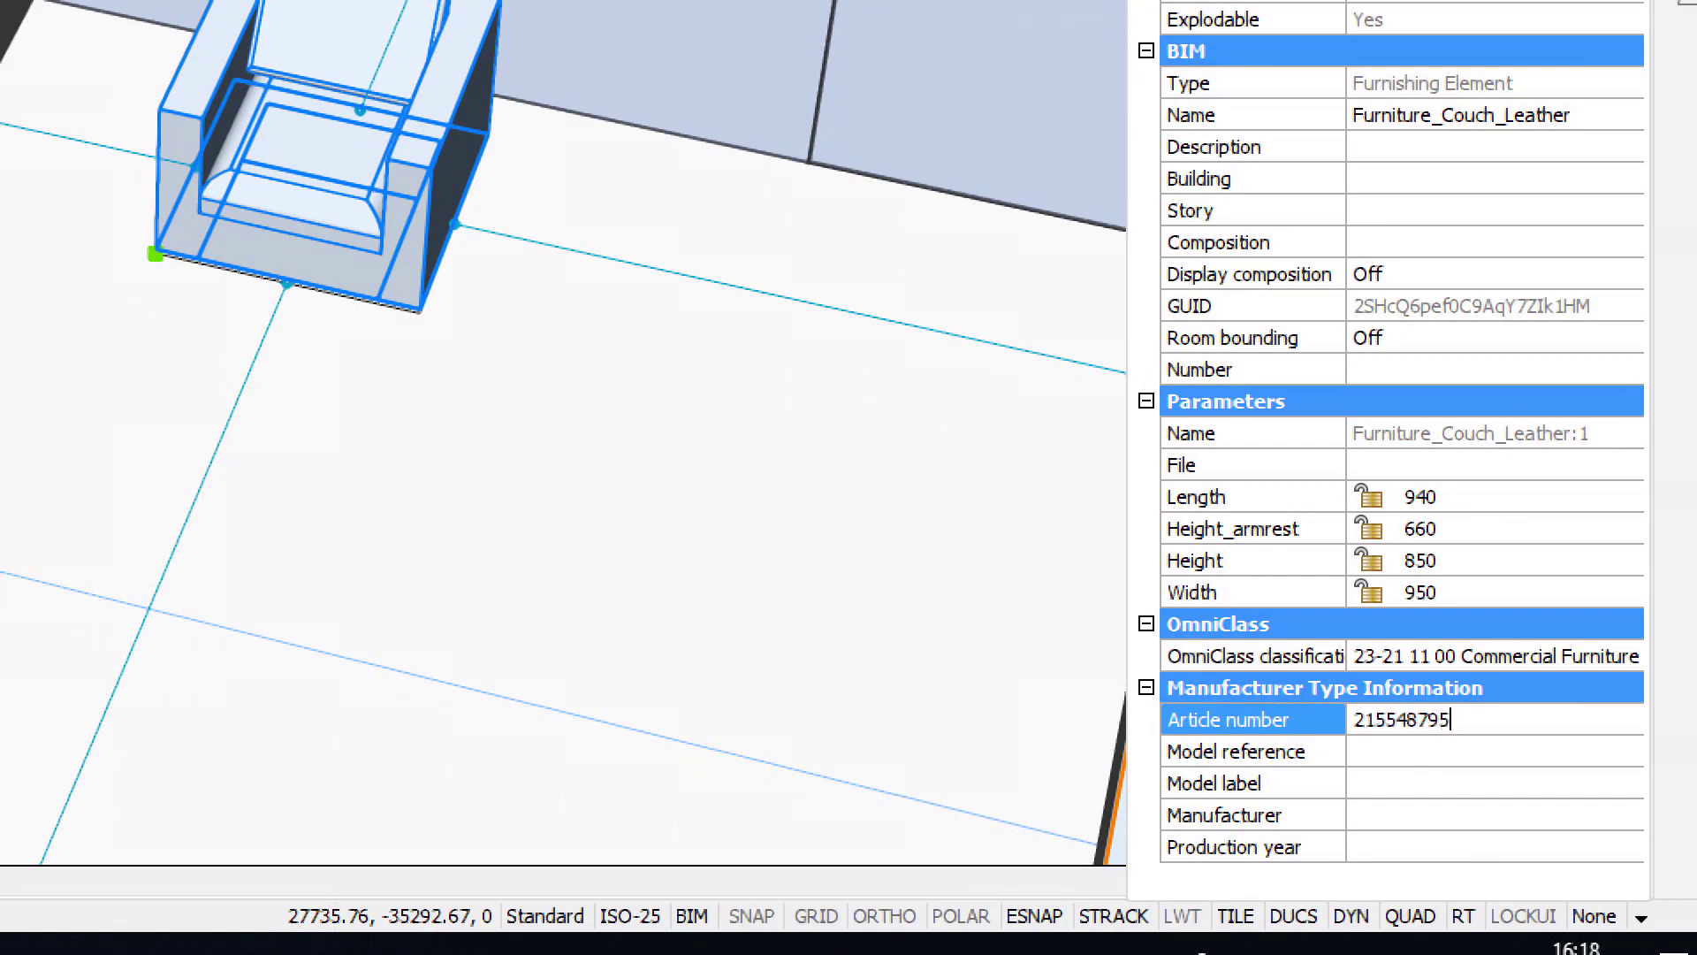
pyautogui.press('Tab')
pyautogui.press('Tab')
pyautogui.press('Tab')
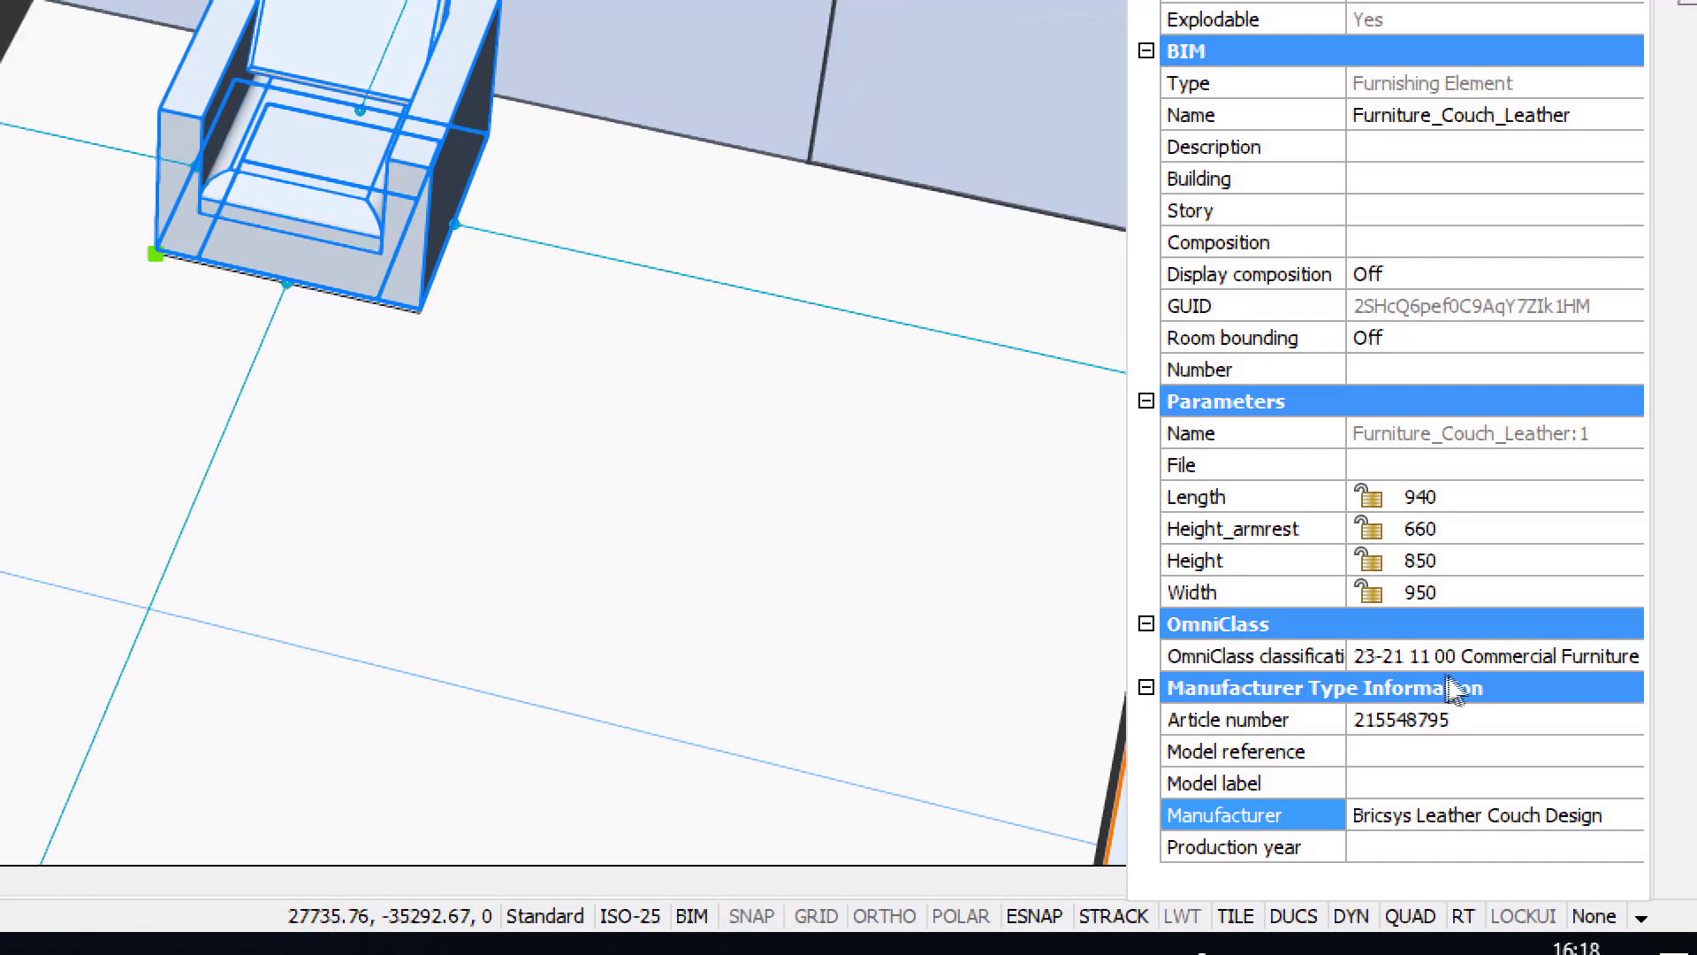
pyautogui.press('Escape')
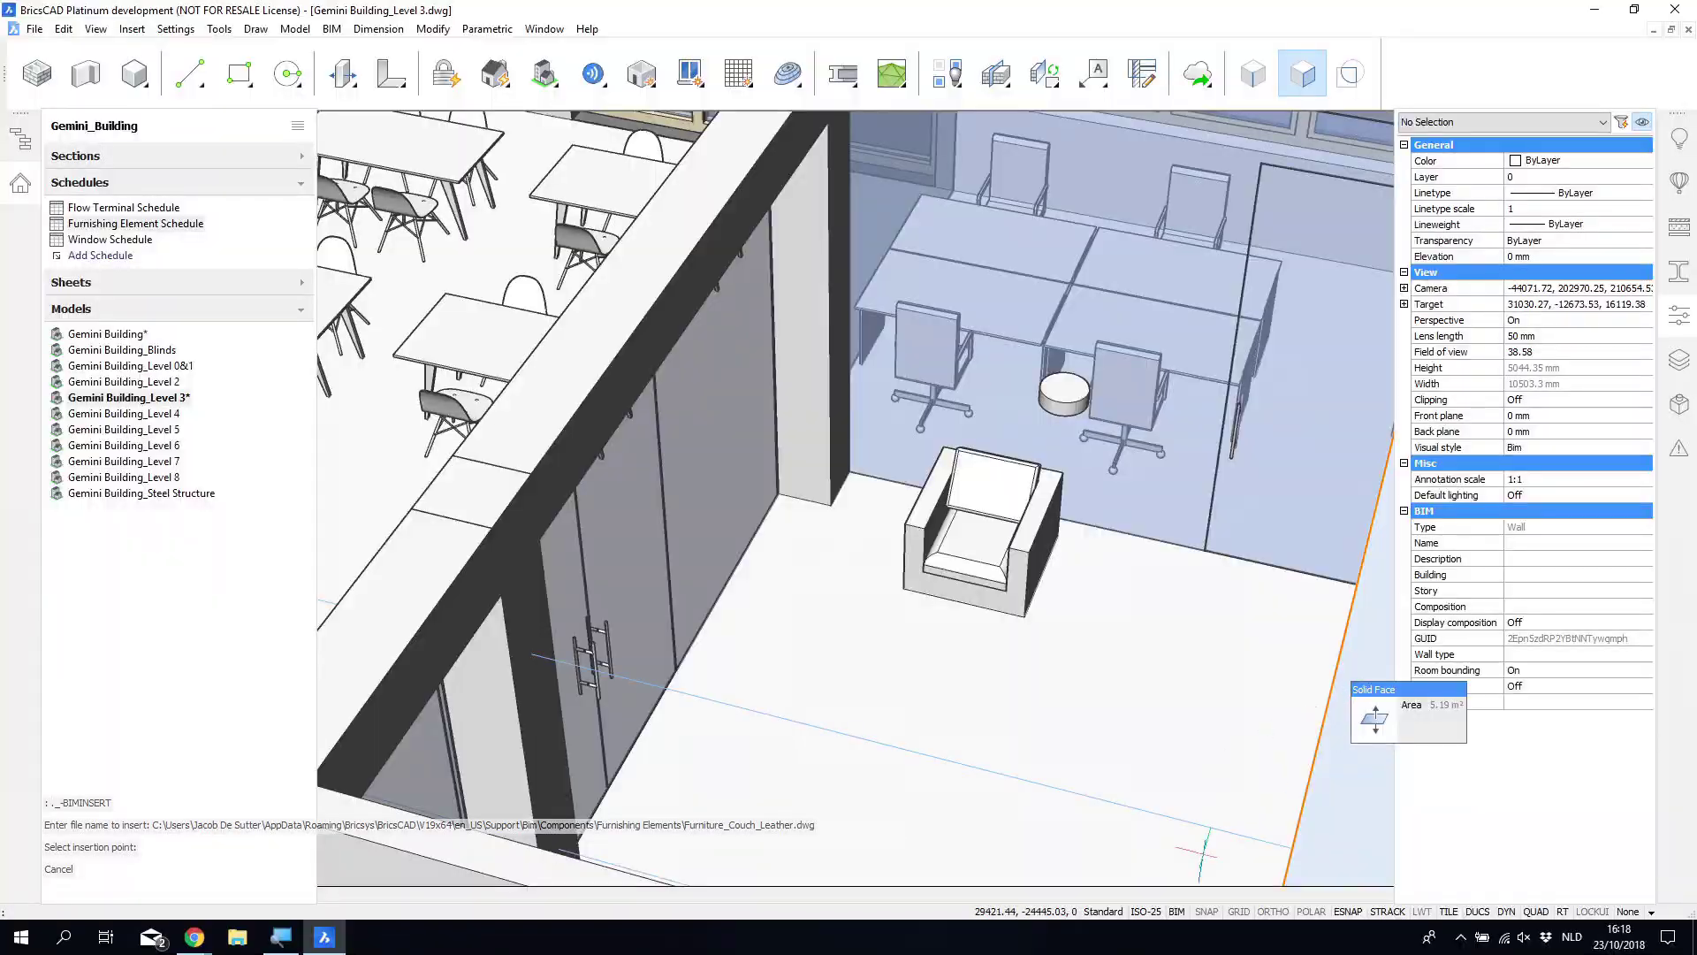
# Step: Return to the A-601 sheet with the Furnishing Element Schedule and update the schedule to include the inserted leather couch
pyautogui.scroll(-10, 1202, 851)
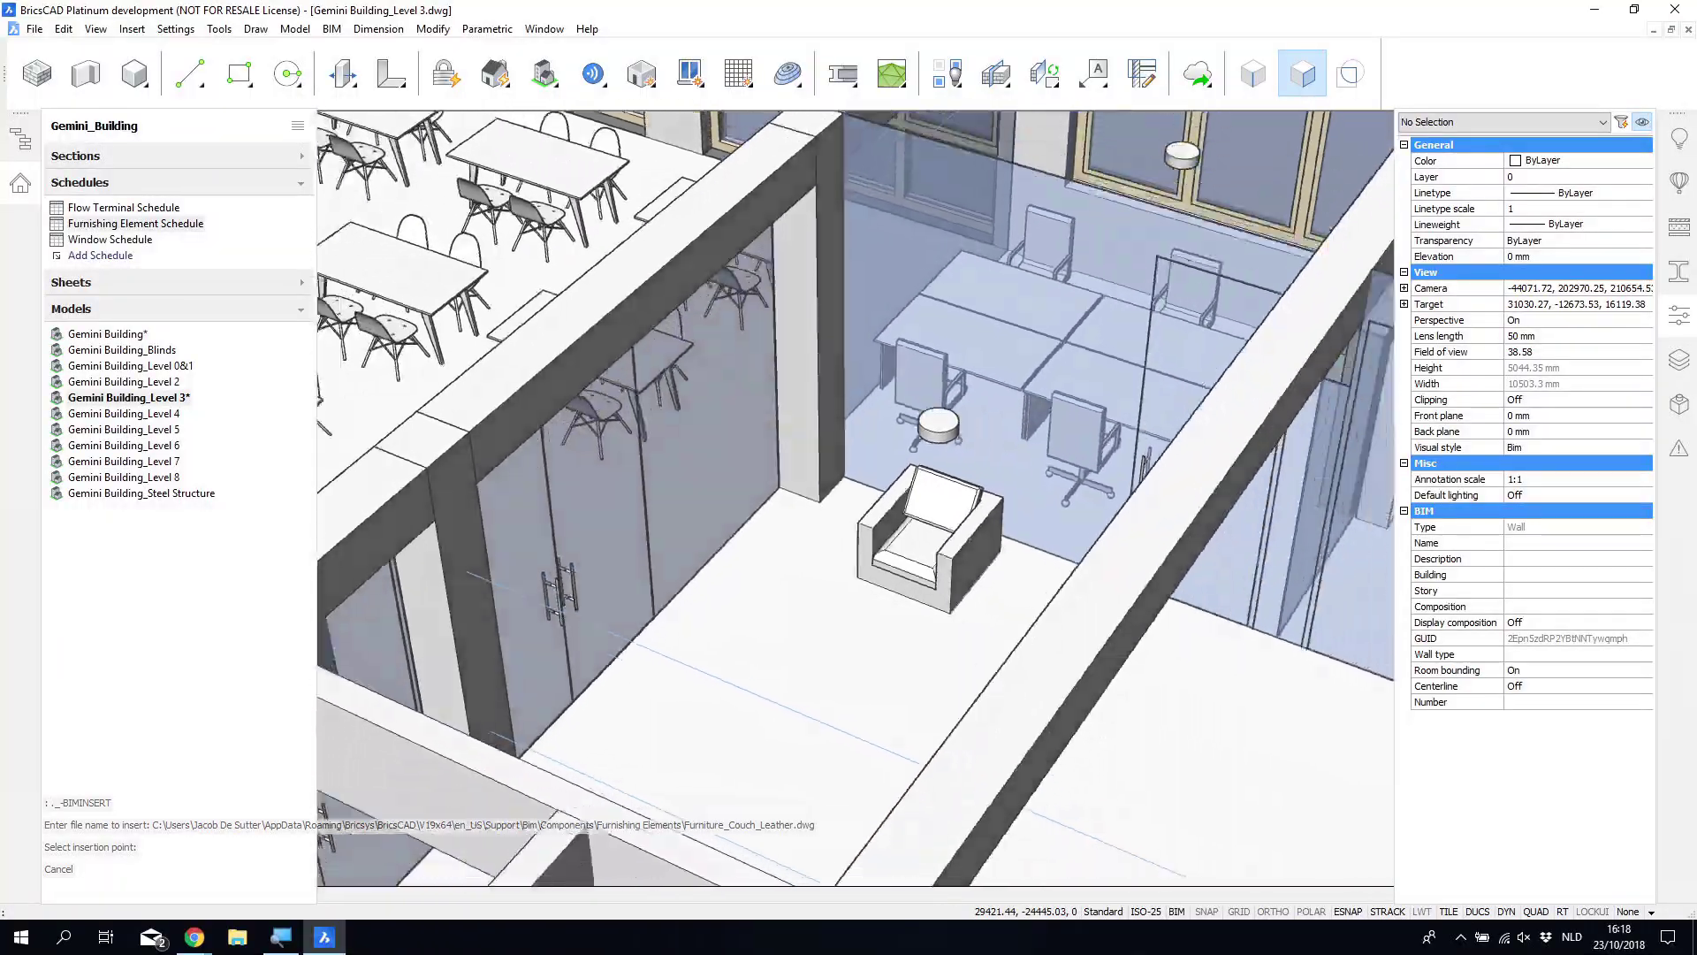
pyautogui.scroll(-10, 1113, 491)
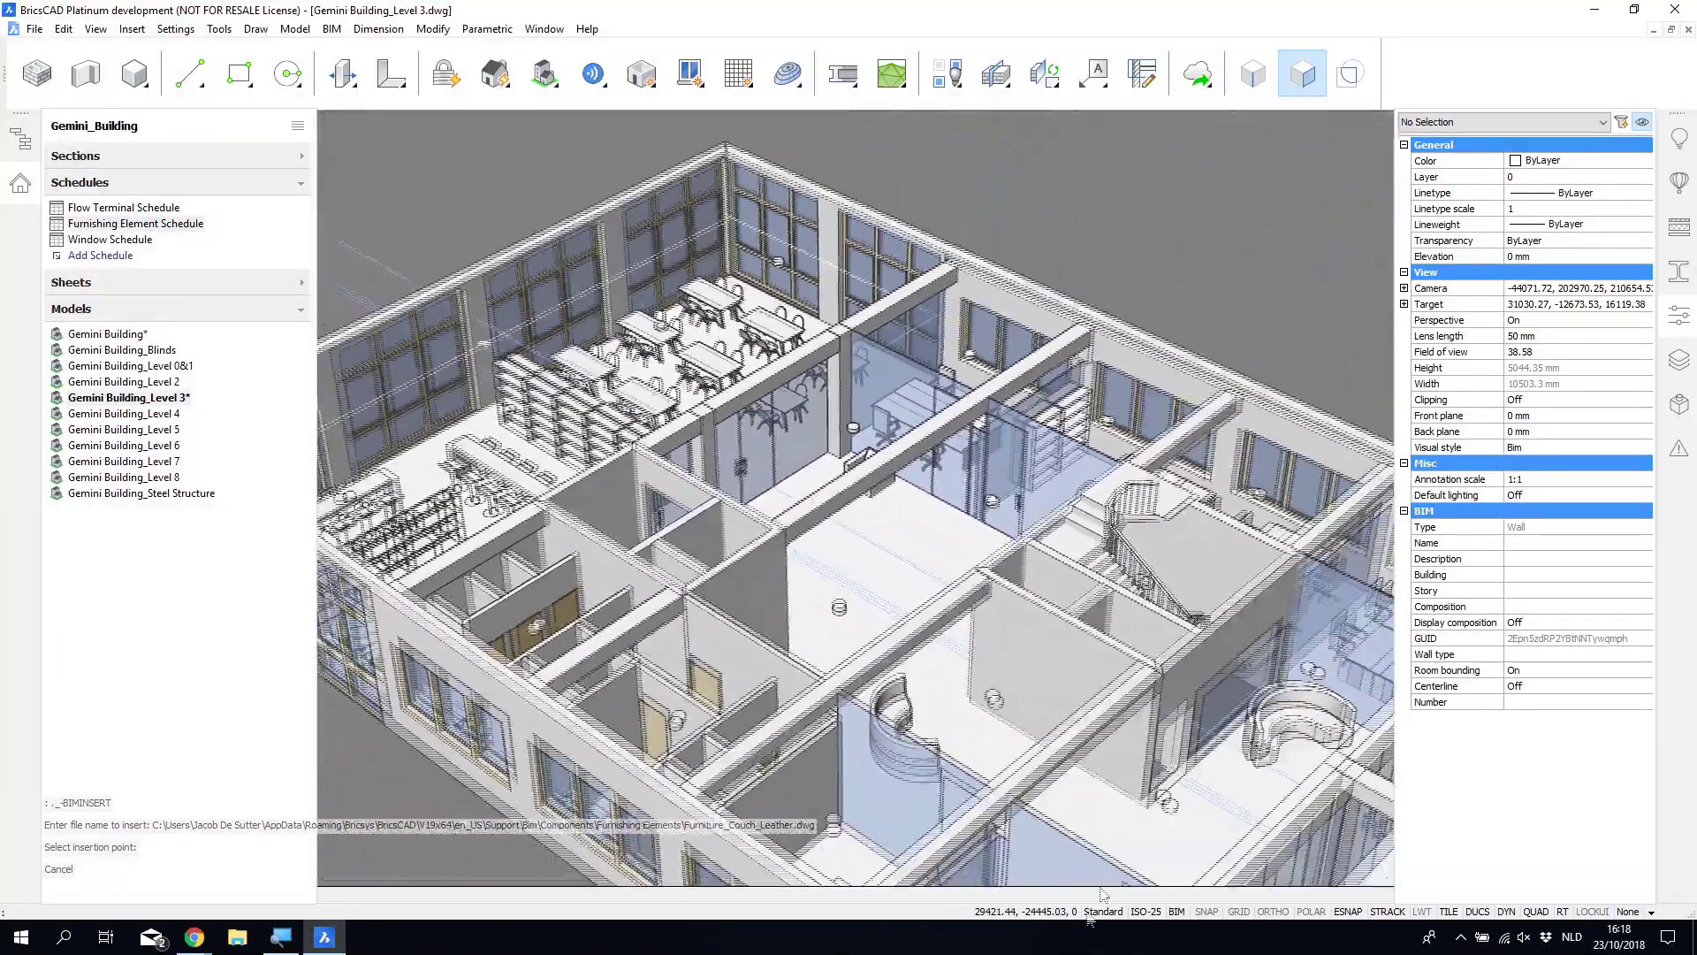
pyautogui.scroll(-8, 1113, 492)
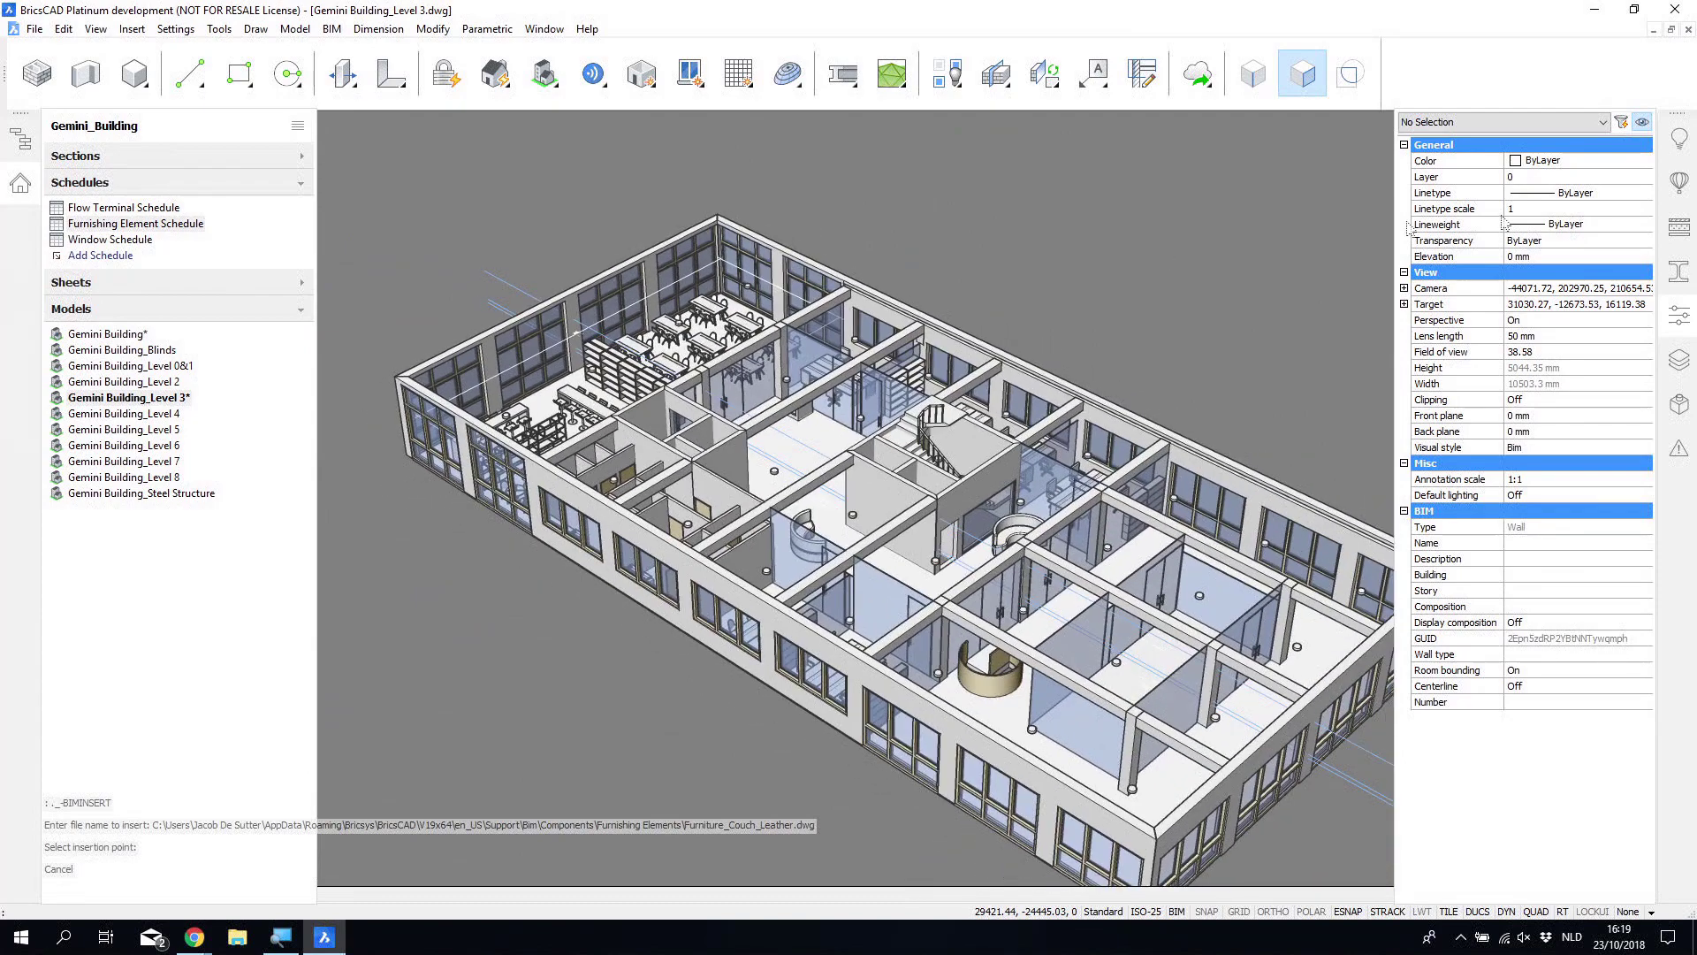
pyautogui.click(1679, 325)
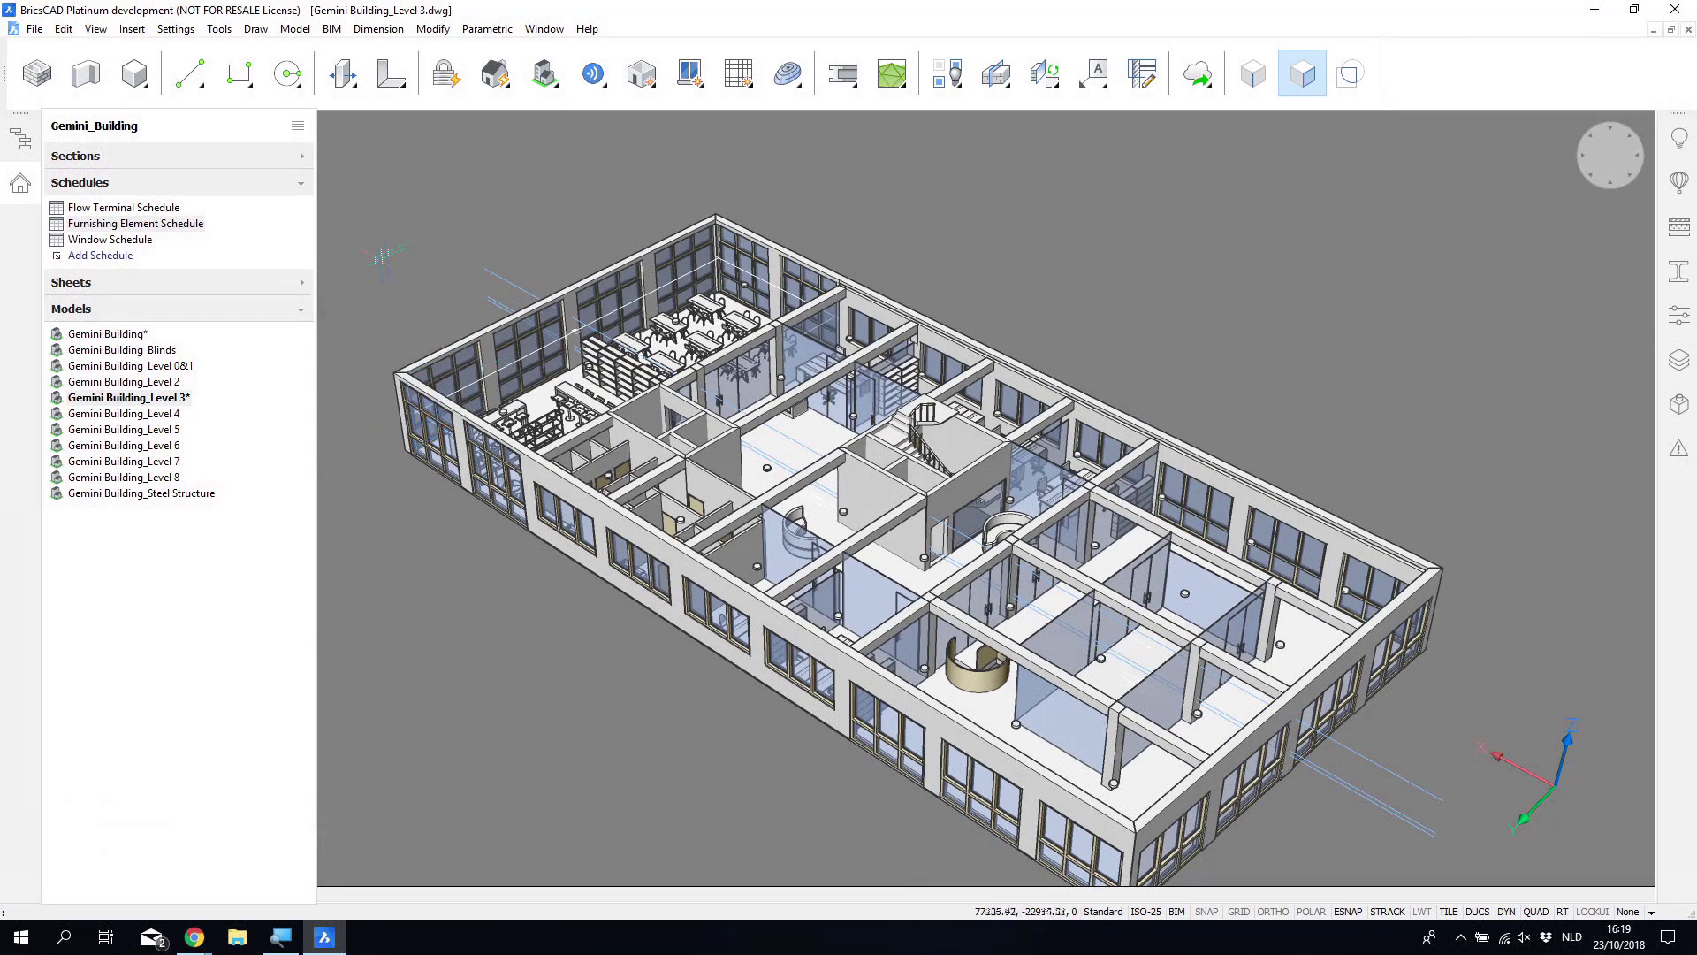
pyautogui.rightClick(188, 225)
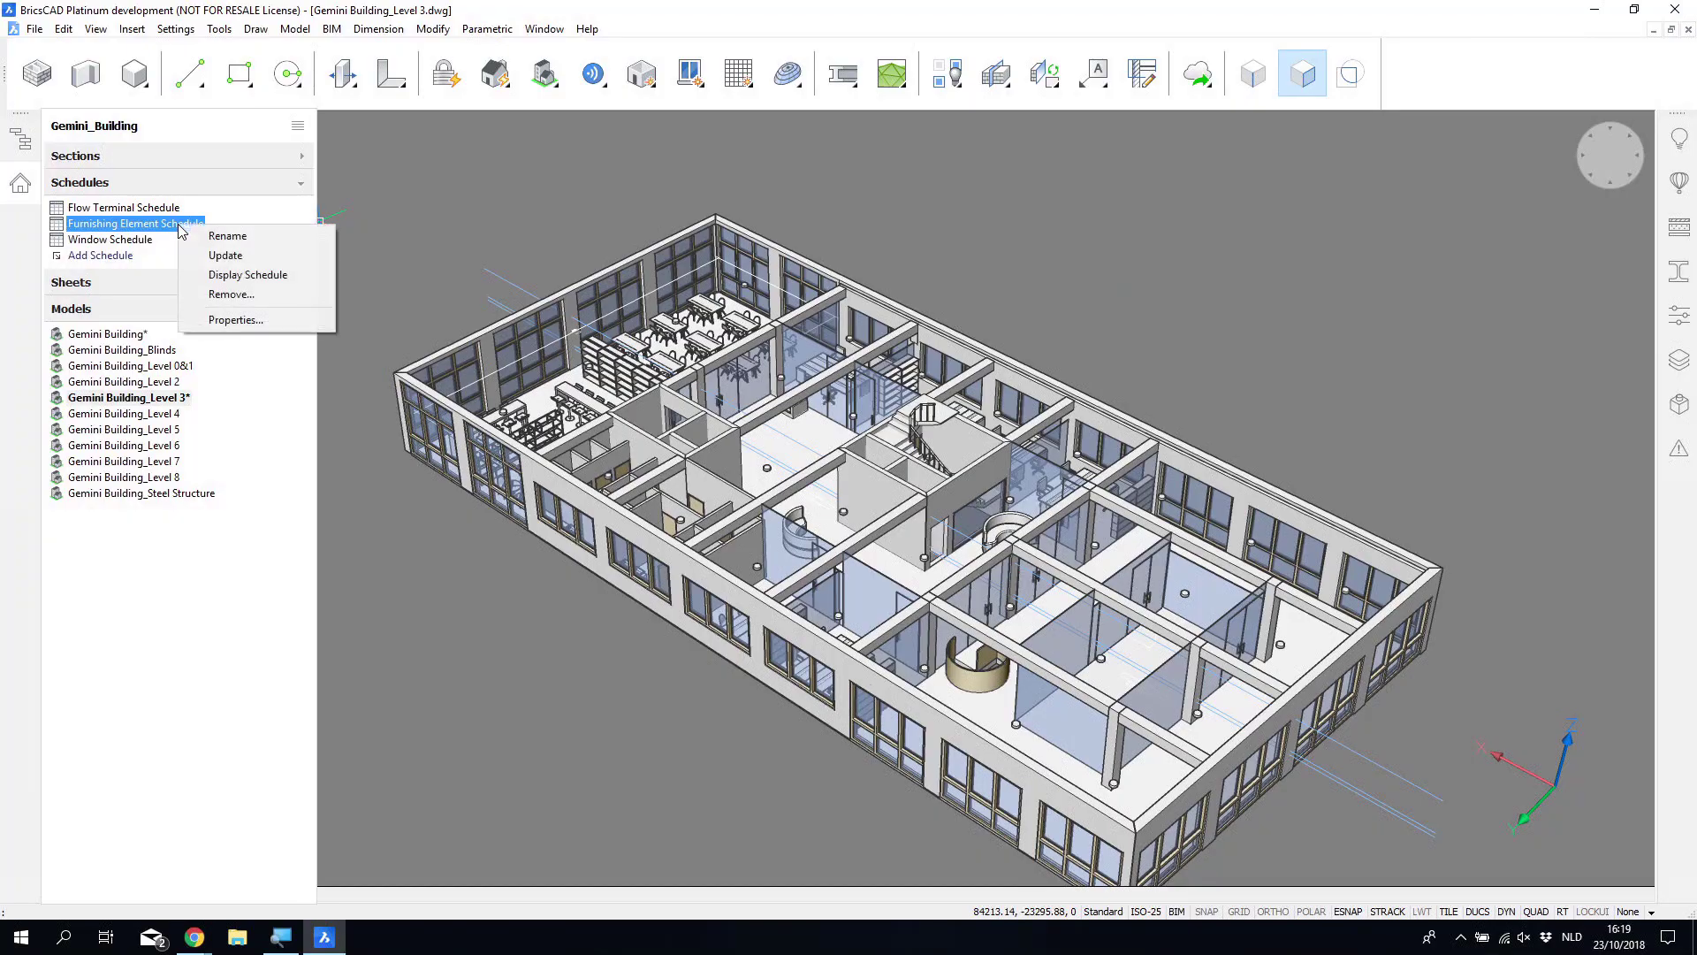
pyautogui.click(248, 275)
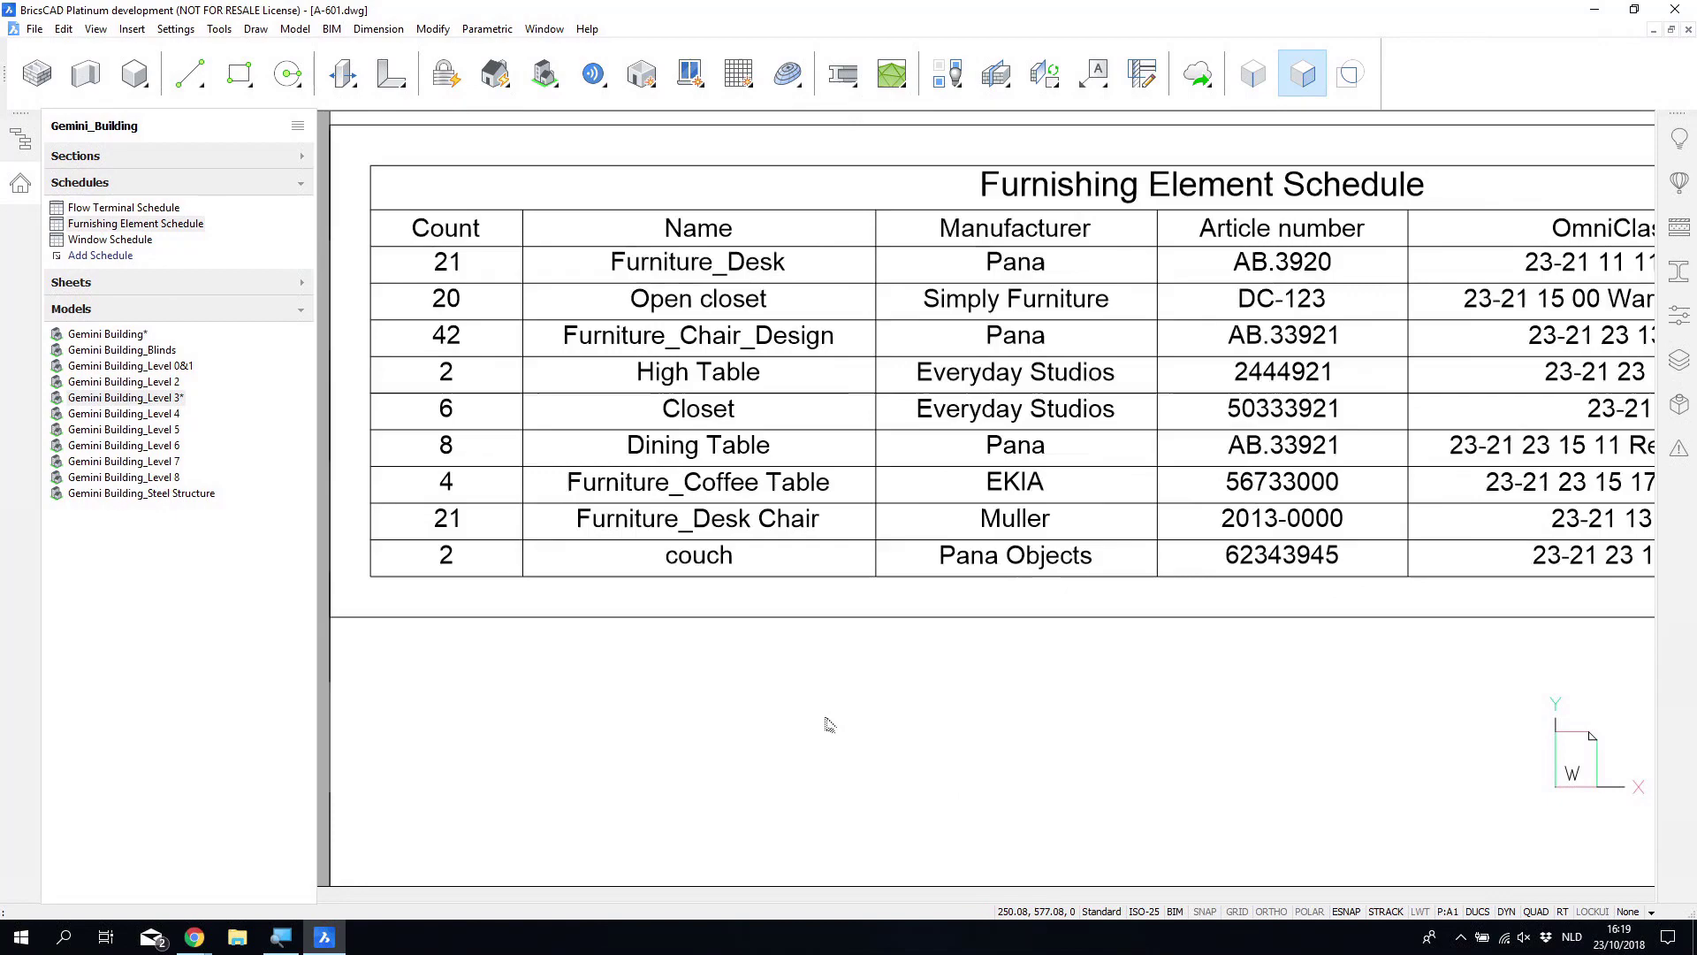
pyautogui.rightClick(189, 226)
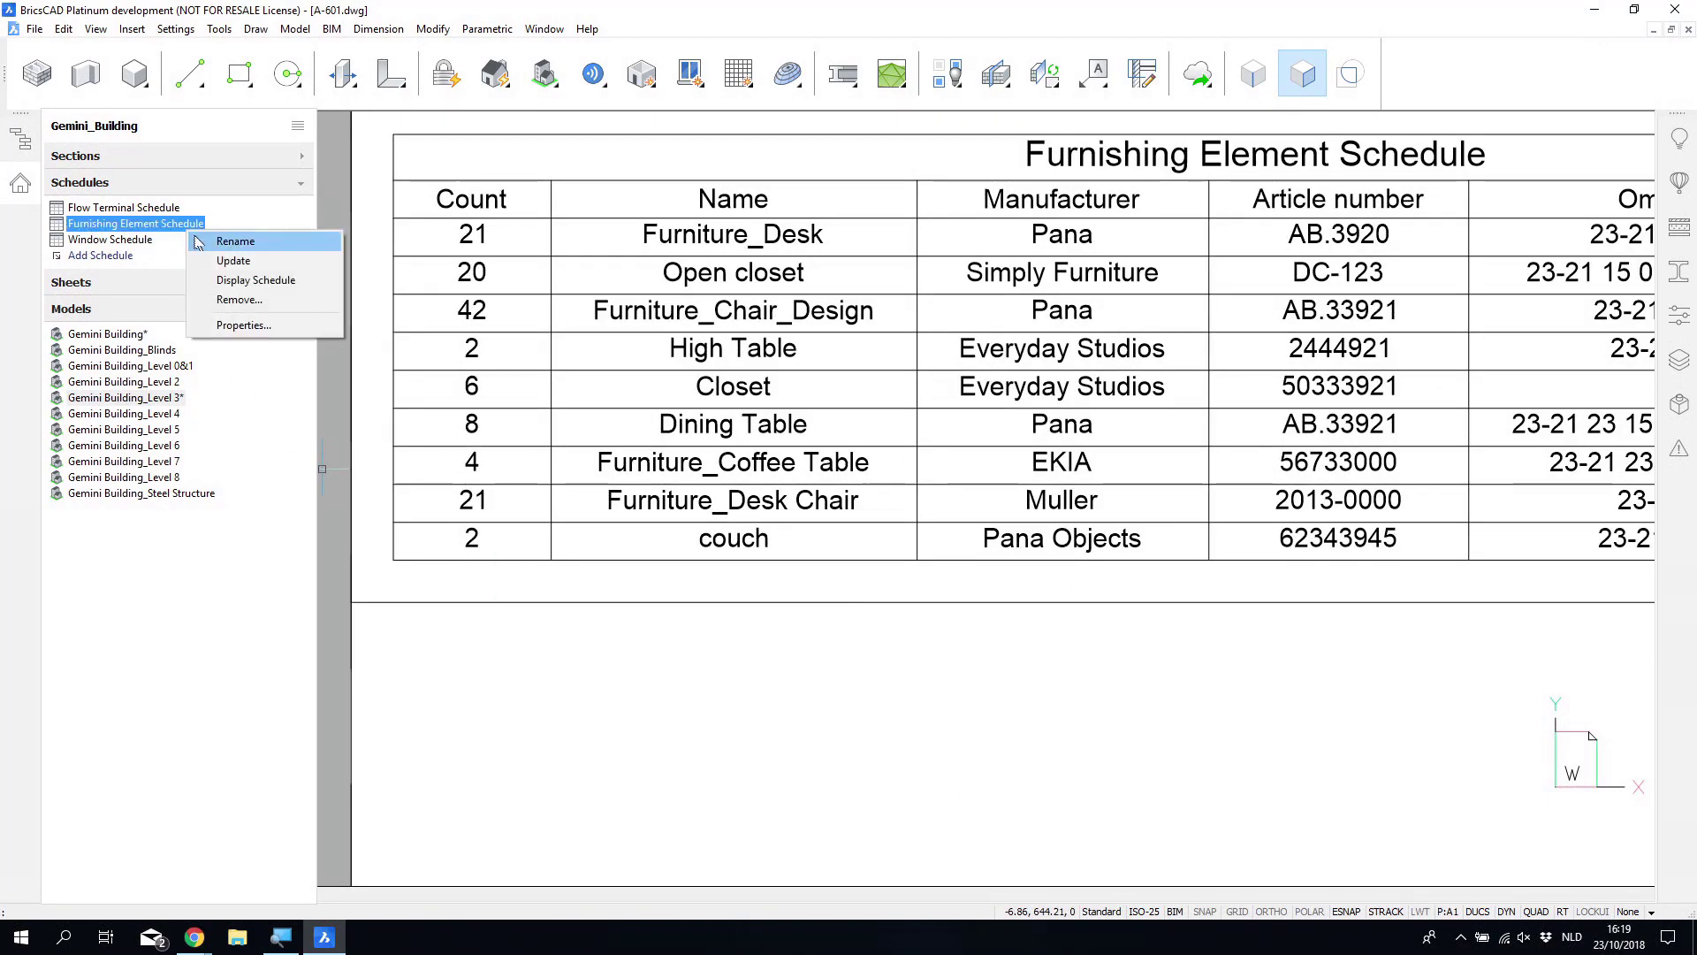
pyautogui.click(227, 263)
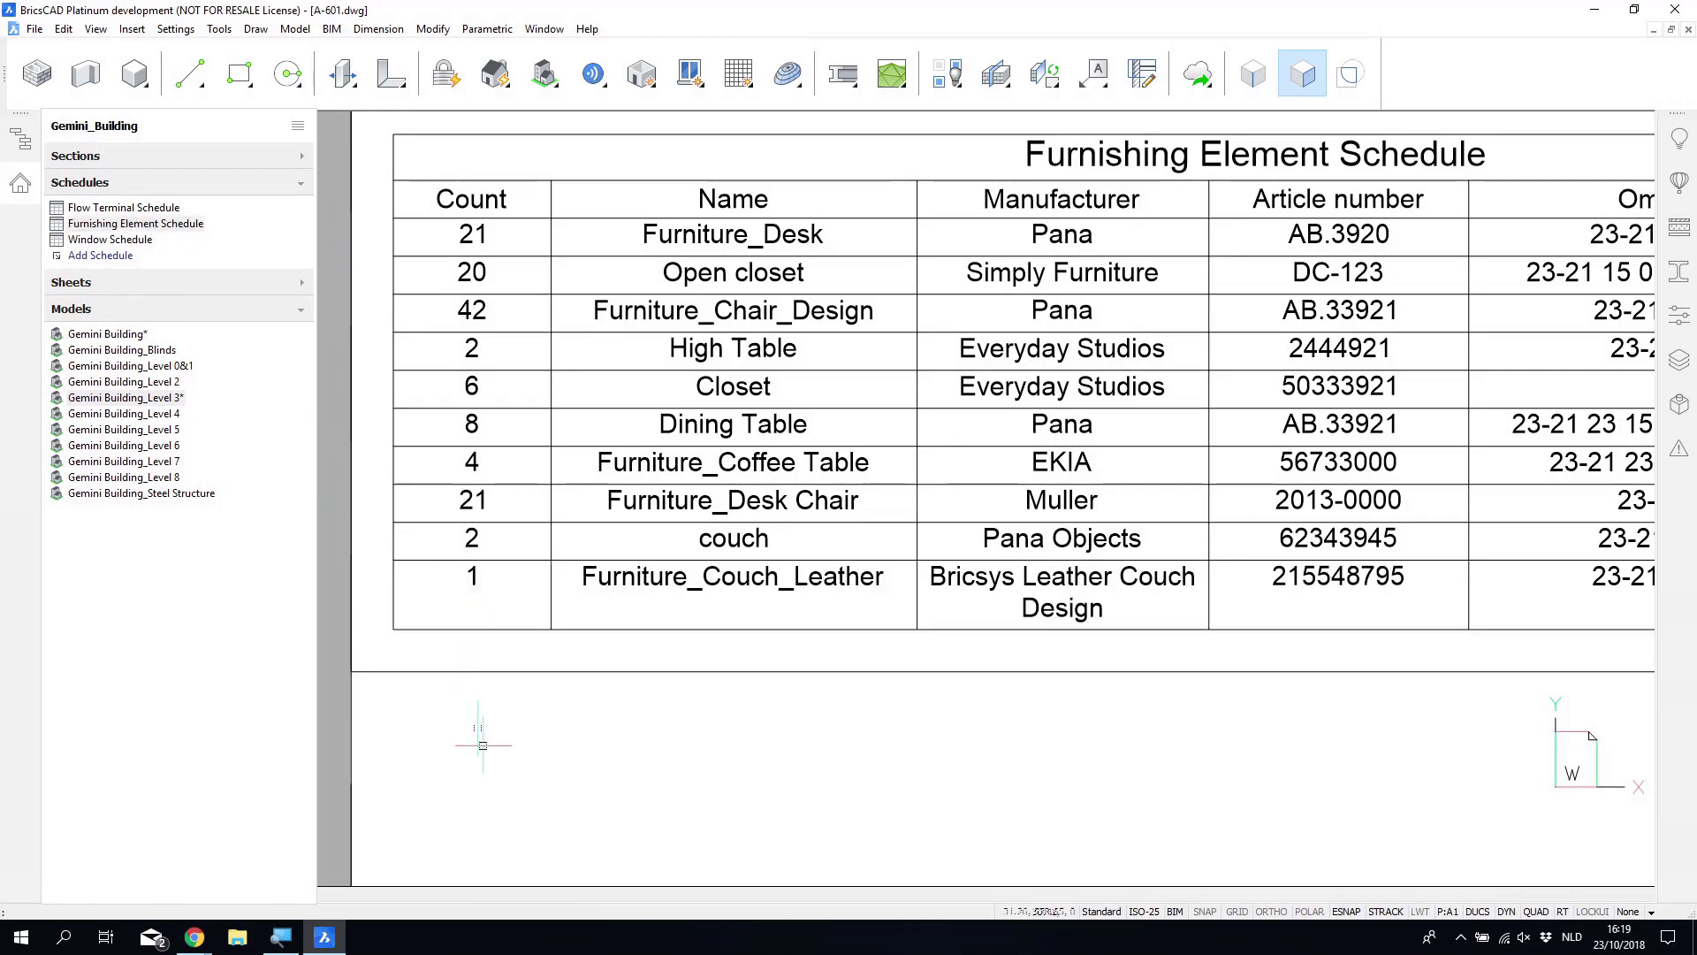
# Step: Examine the Furniture_Couch_Leather row across all columns of the updated schedule, including manufacturer, article number and classification
pyautogui.scroll(1, 630, 873)
pyautogui.scroll(2, 631, 880)
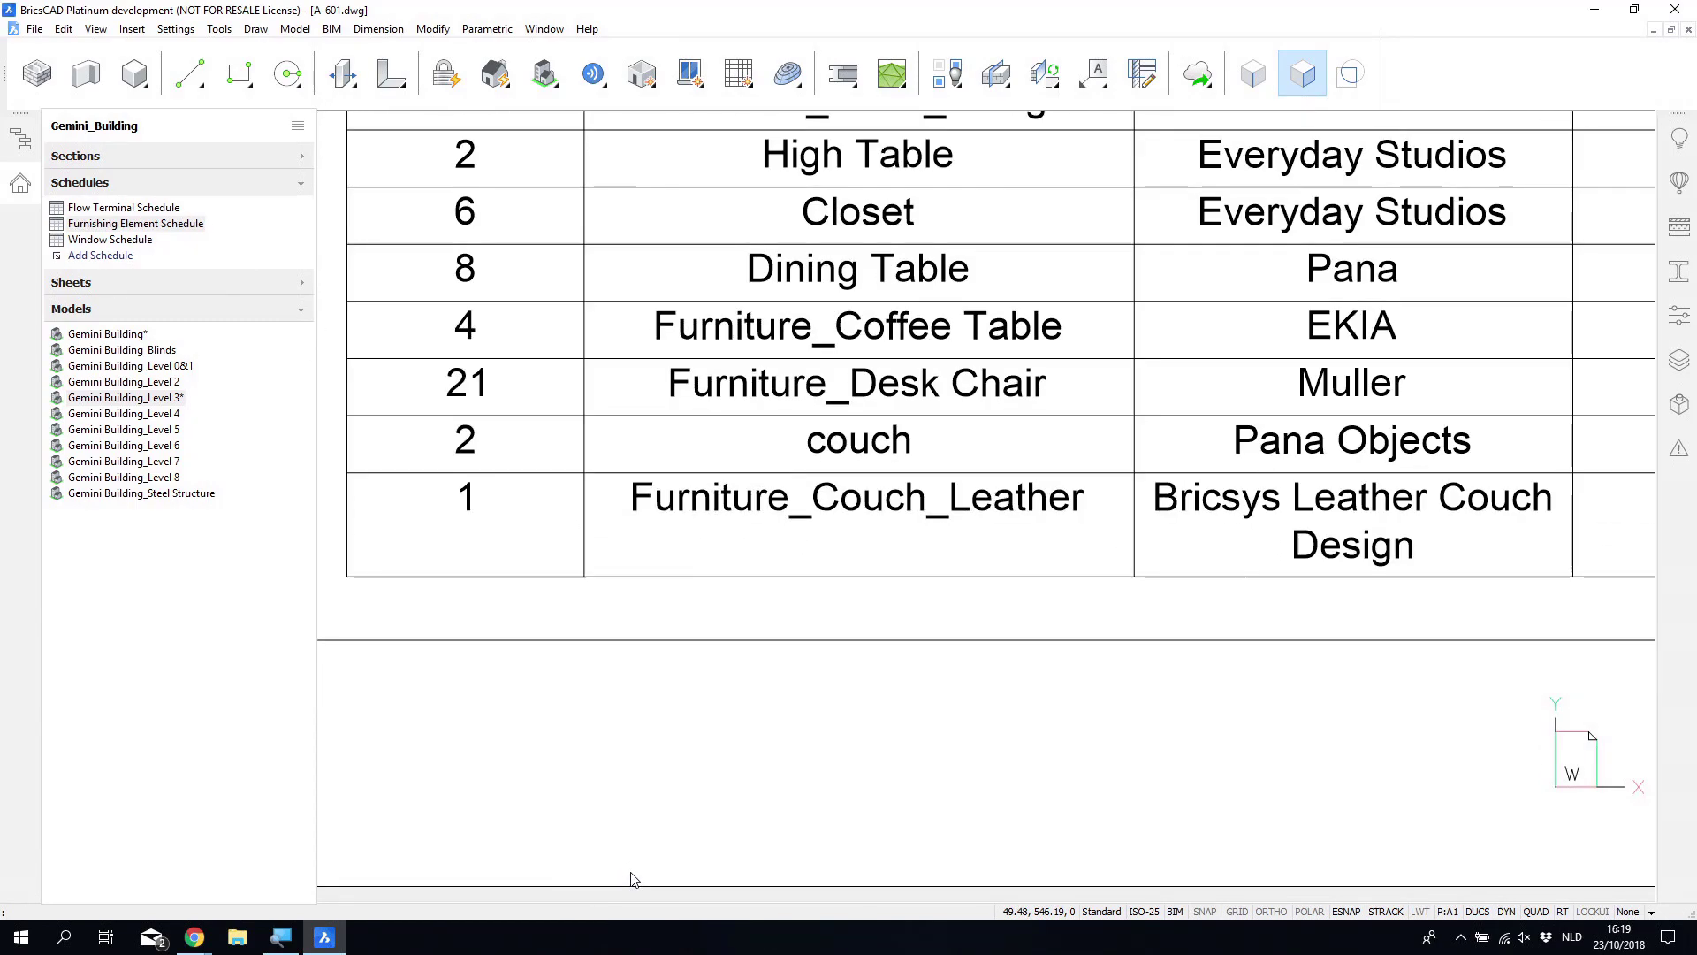
pyautogui.moveTo(1149, 707); pyautogui.dragTo(576, 707, button='middle')
pyautogui.moveTo(1326, 708); pyautogui.dragTo(453, 707, button='middle')
pyautogui.moveTo(1061, 442); pyautogui.dragTo(969, 615, button='middle')
pyautogui.scroll(-1, 969, 614)
pyautogui.scroll(-5, 632, 880)
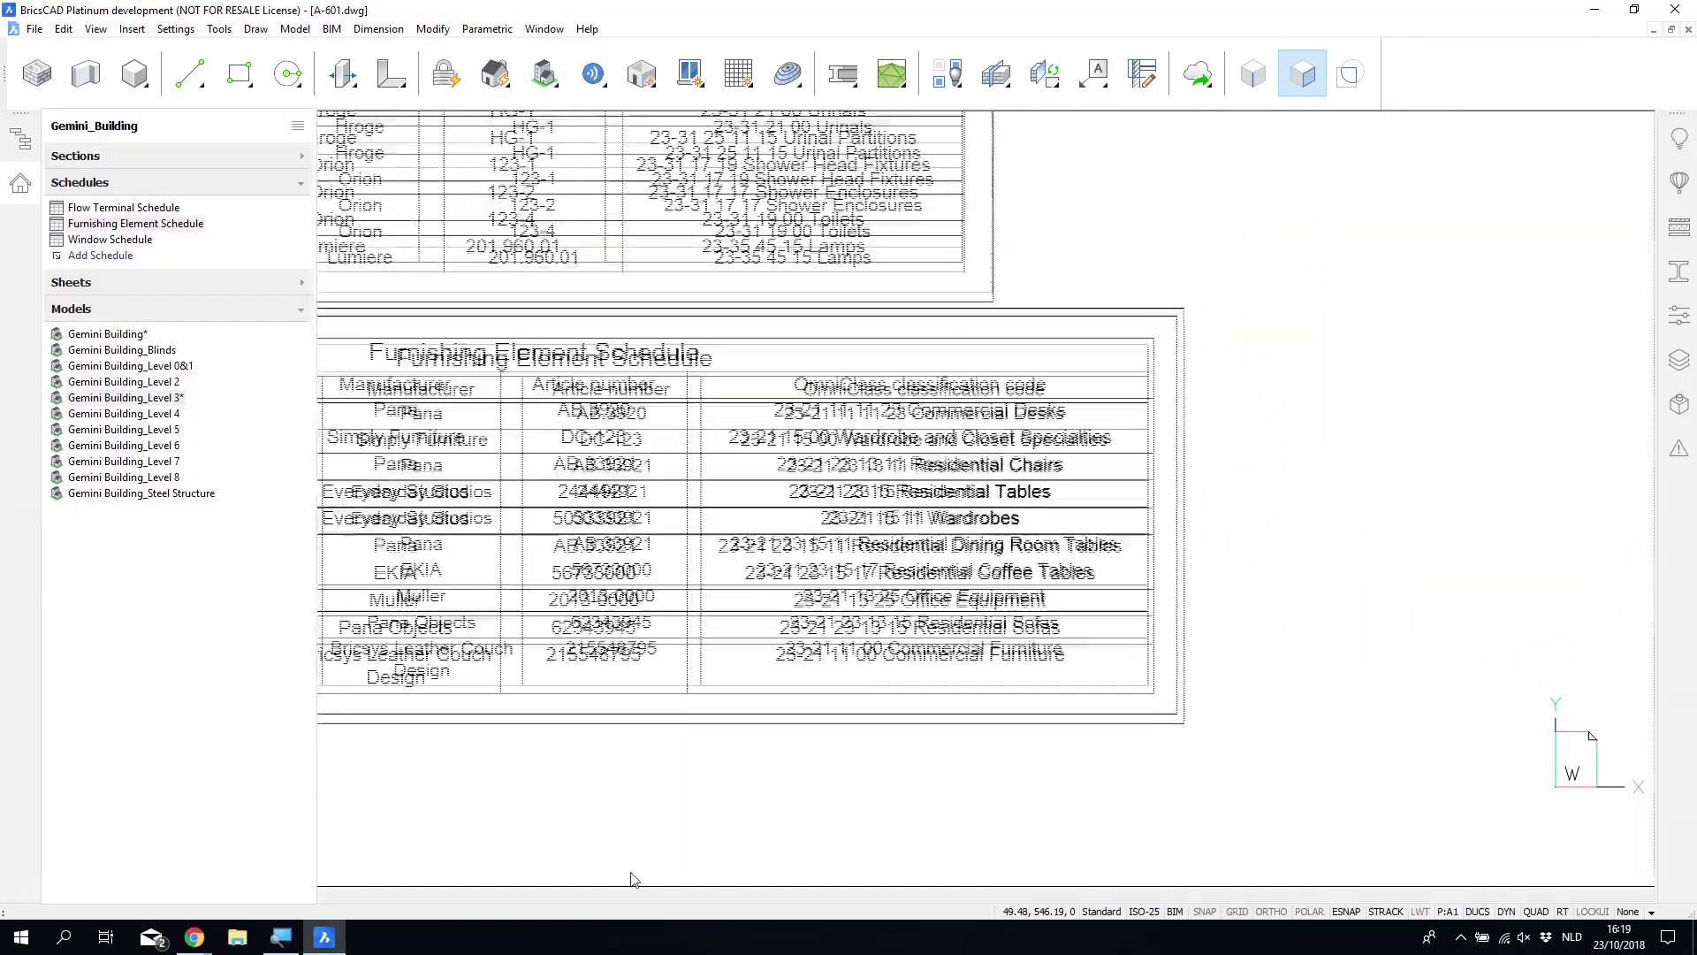
pyautogui.scroll(-5, 632, 880)
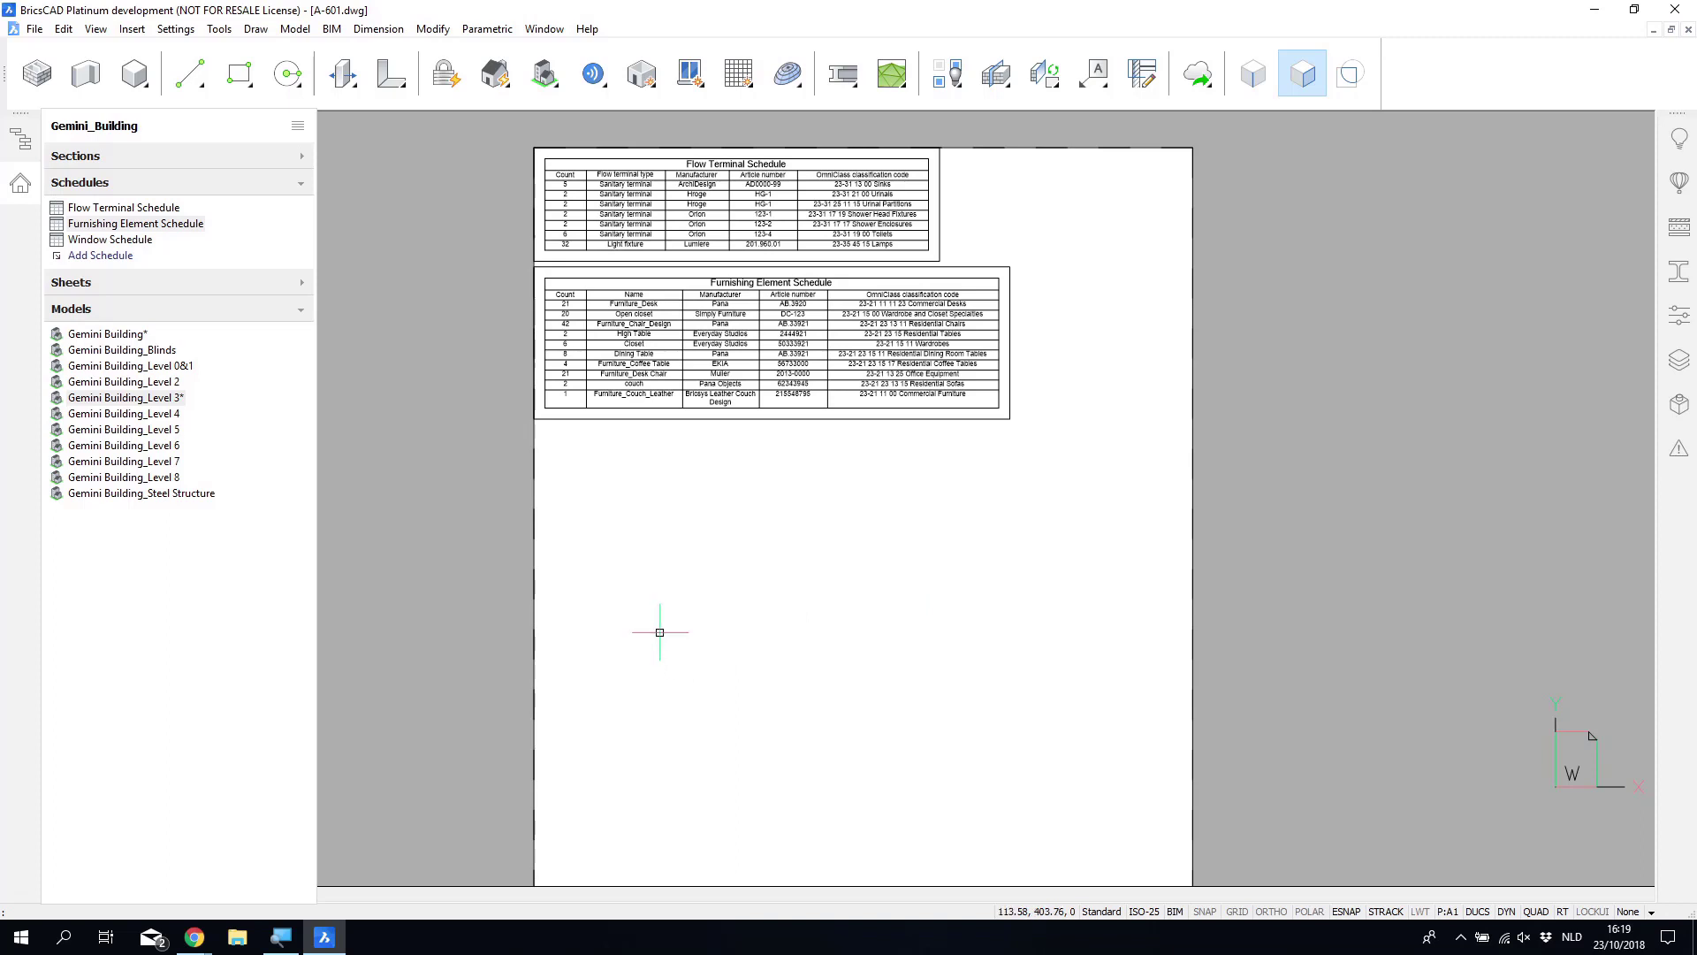
# Step: Update the Window Schedule to generate its table on the A-601 sheet below the Furnishing Element Schedule
pyautogui.rightClick(147, 247)
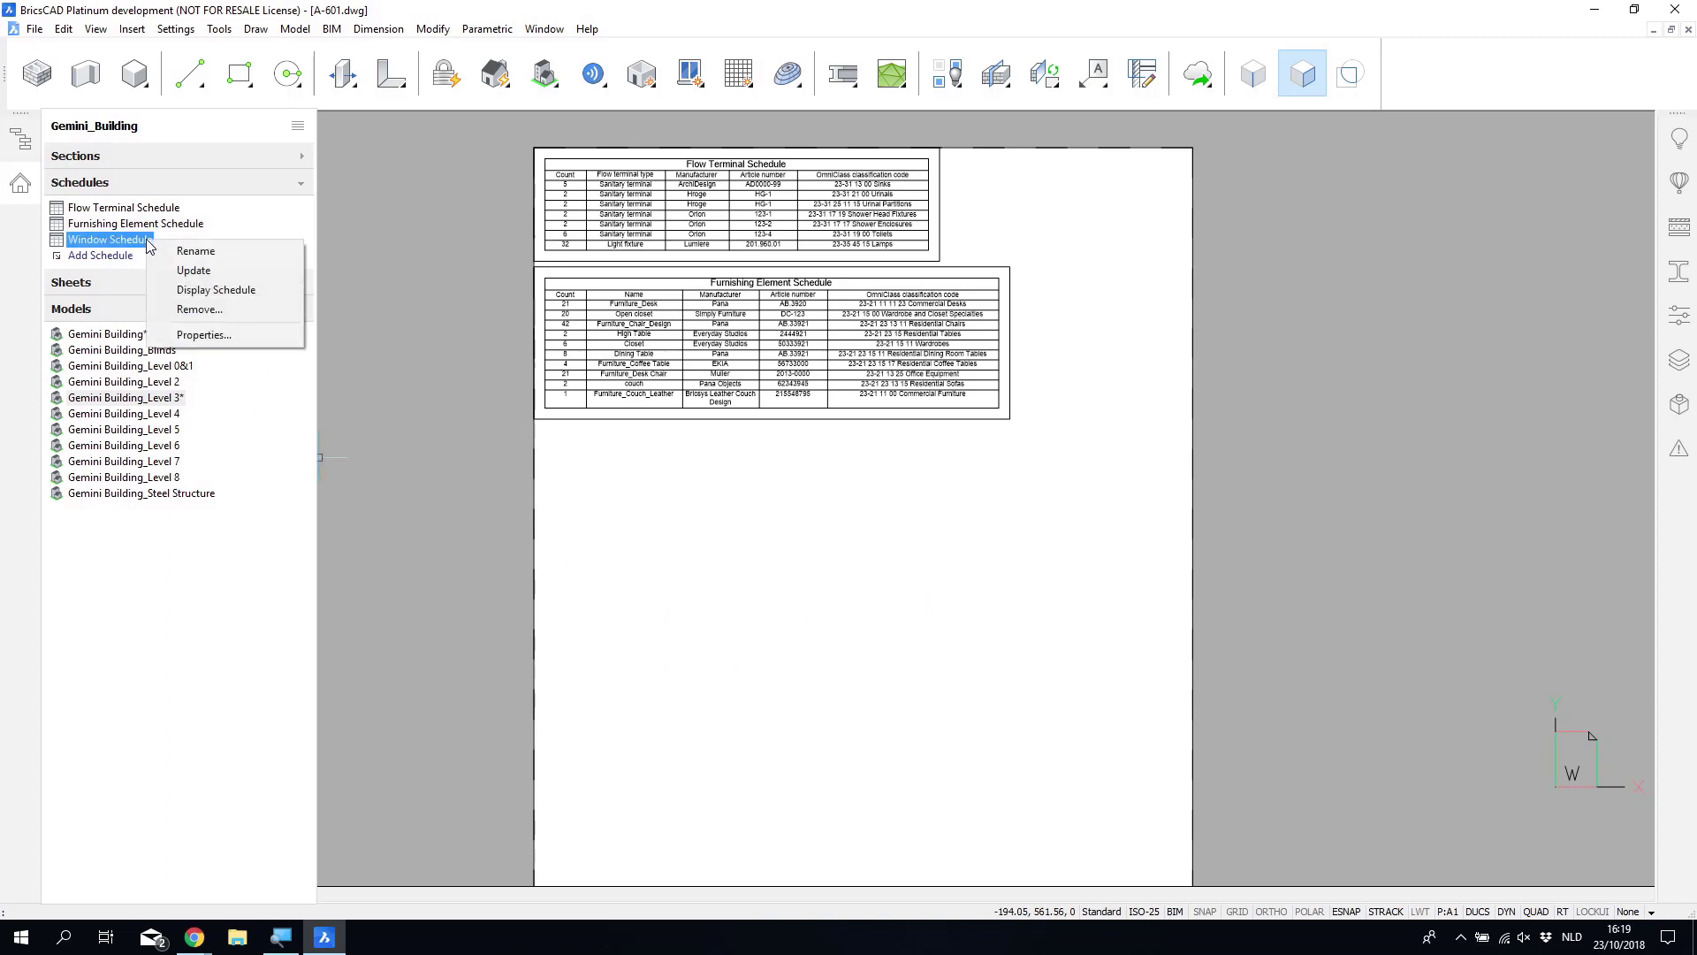
pyautogui.click(194, 270)
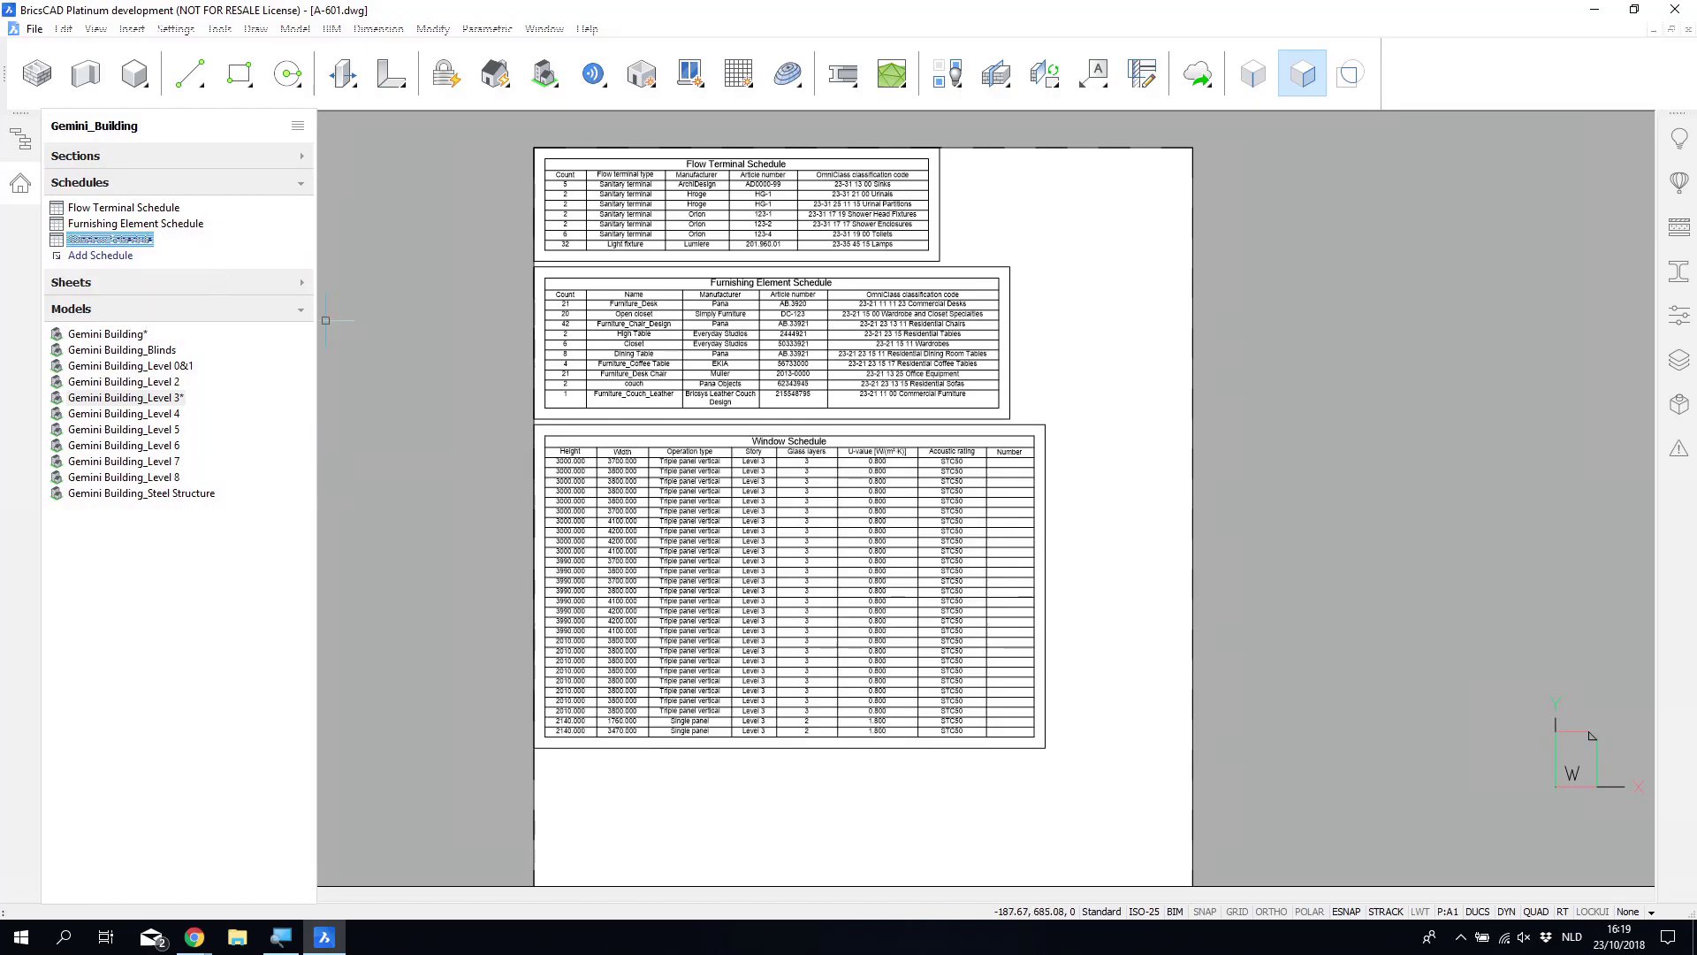
# Step: Examine the Window Schedule's columns, from operation type and U-value through acoustic rating to Number
pyautogui.scroll(8, 810, 579)
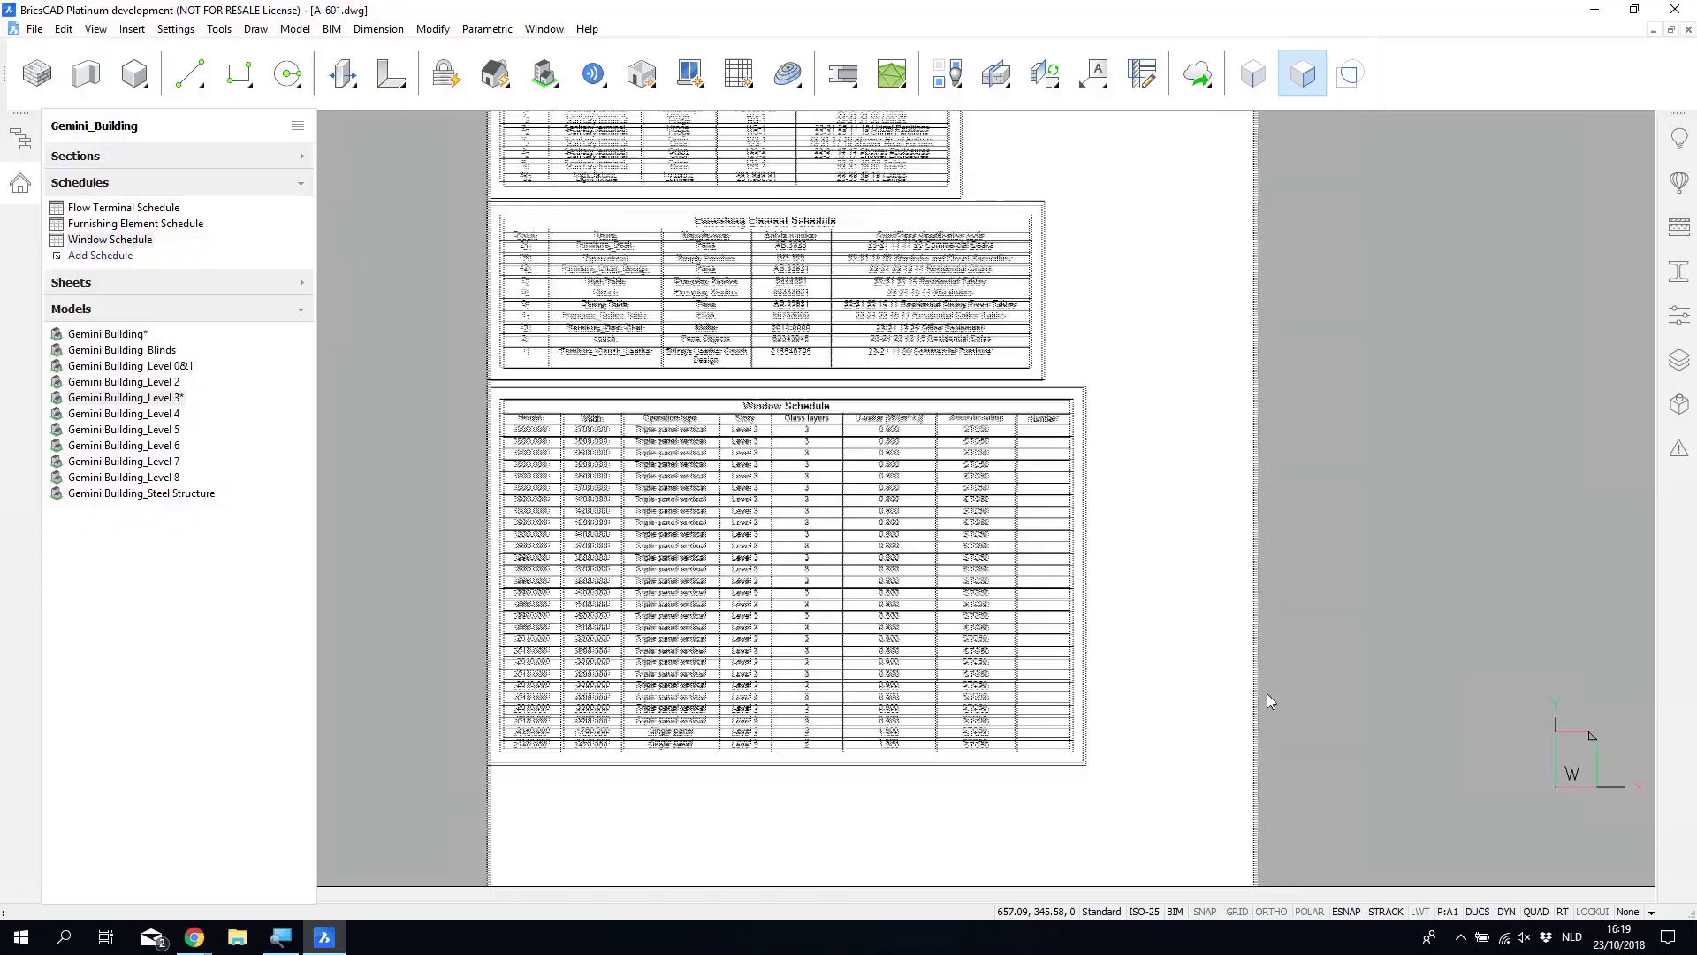
pyautogui.scroll(3, 965, 446)
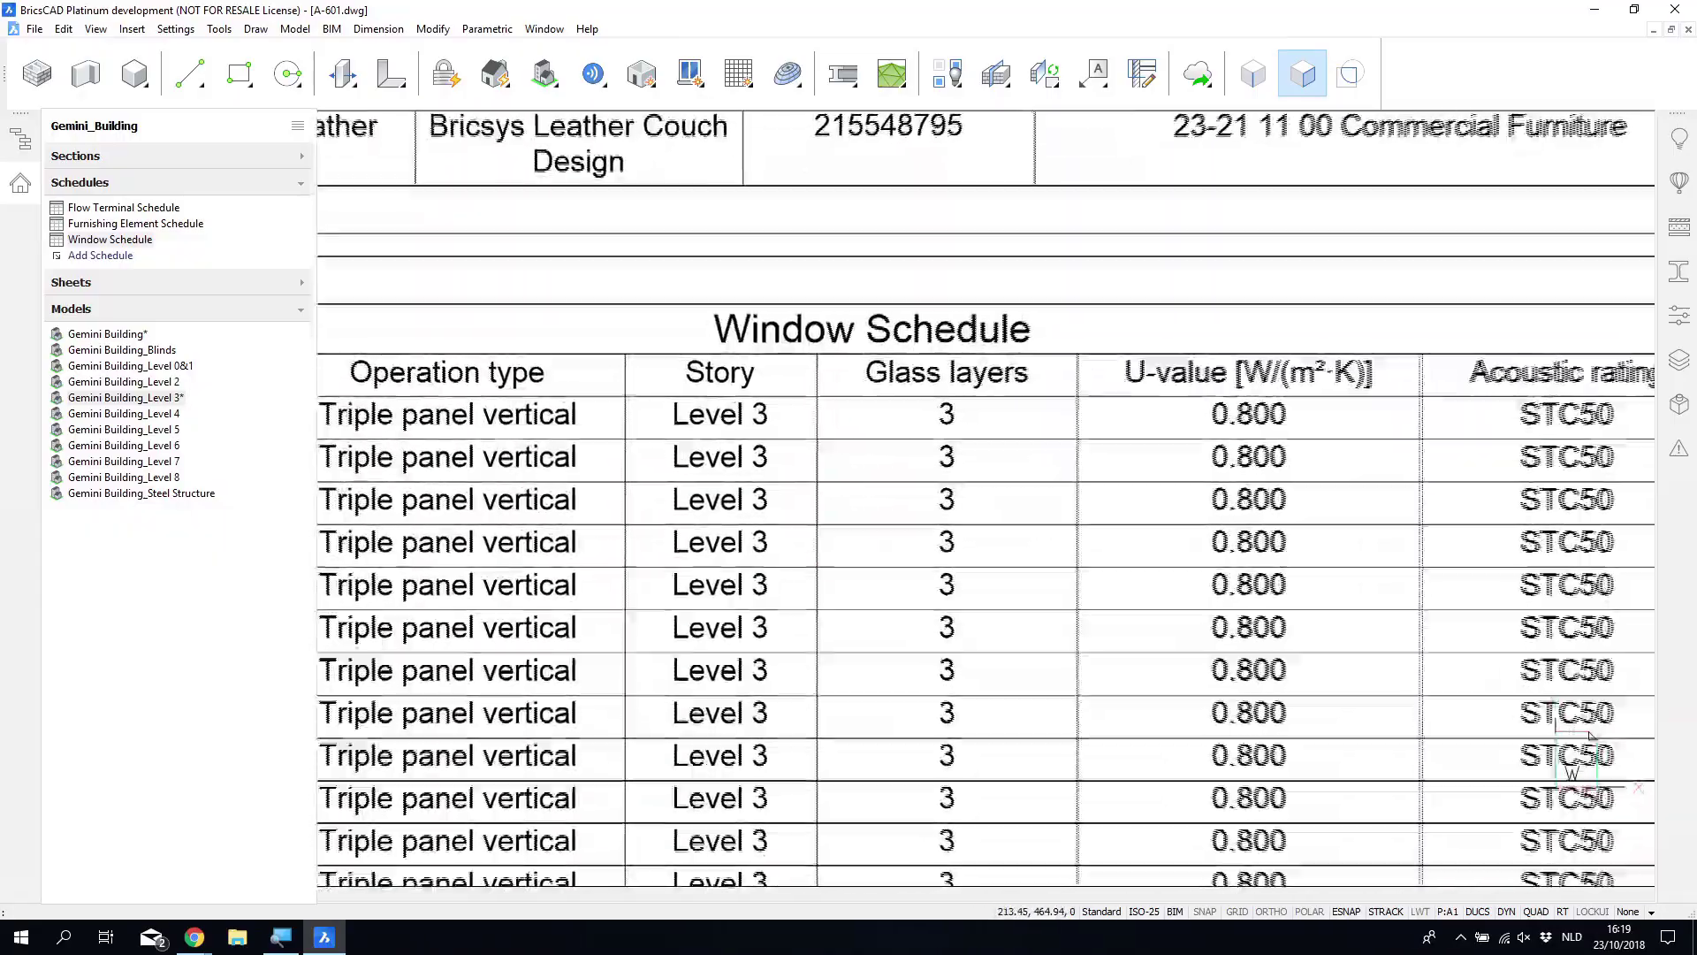
pyautogui.moveTo(965, 446); pyautogui.dragTo(380, 445, button='middle')
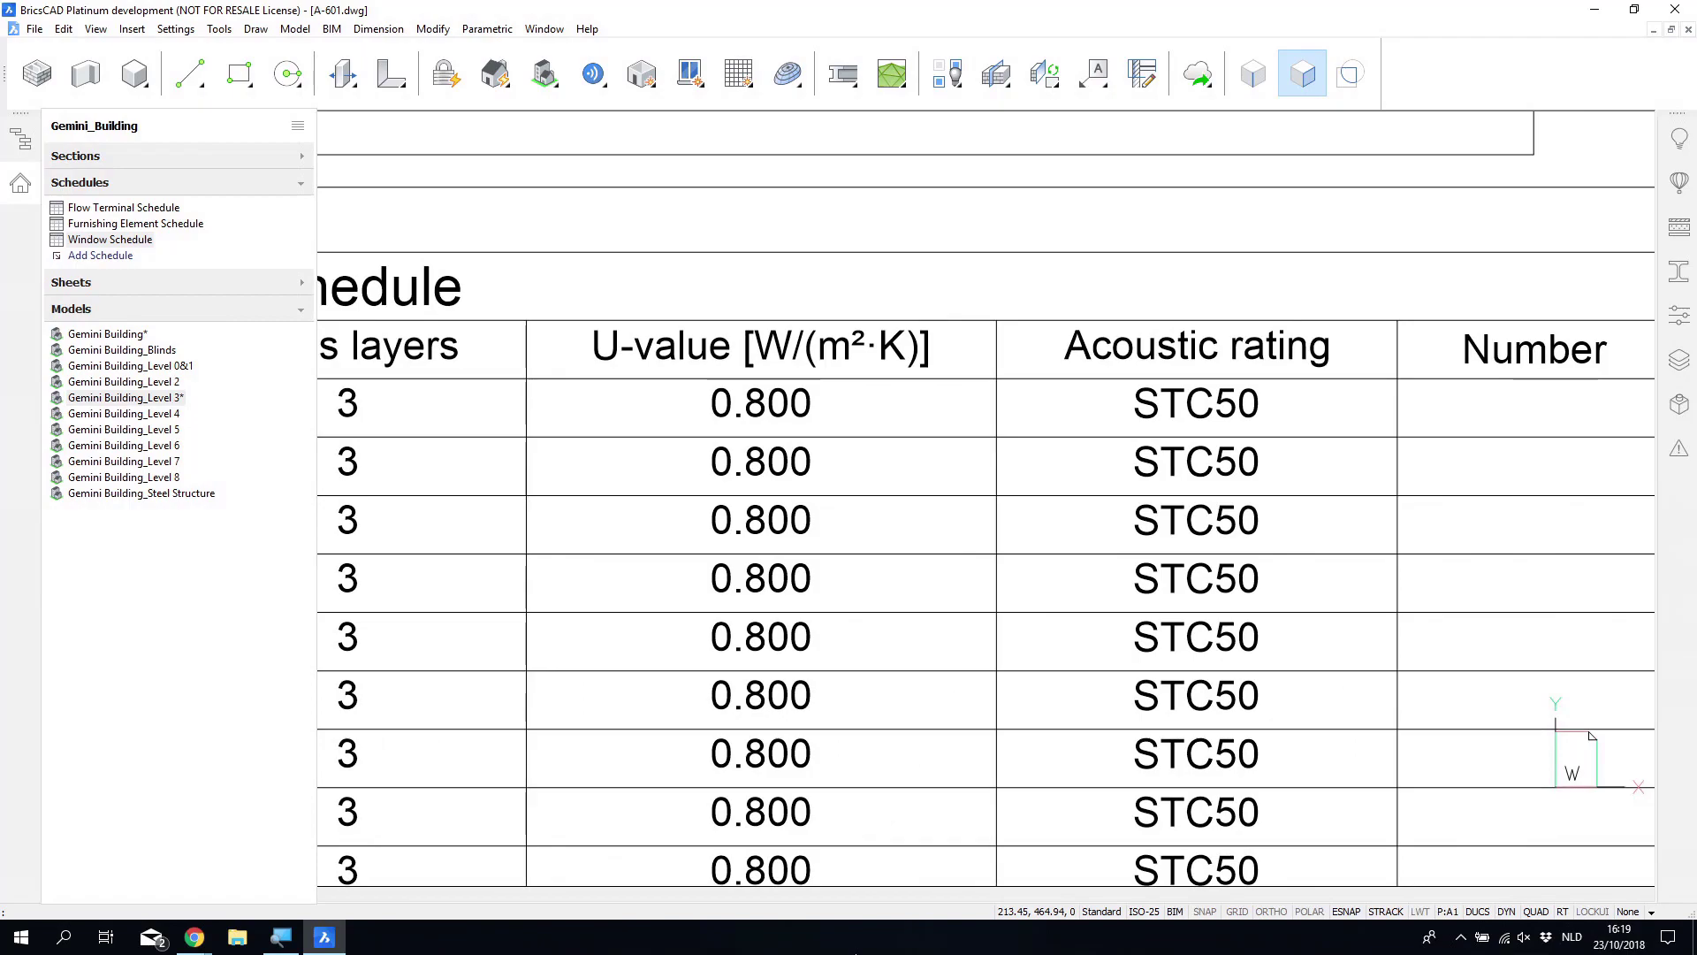
pyautogui.scroll(-3, 584, 487)
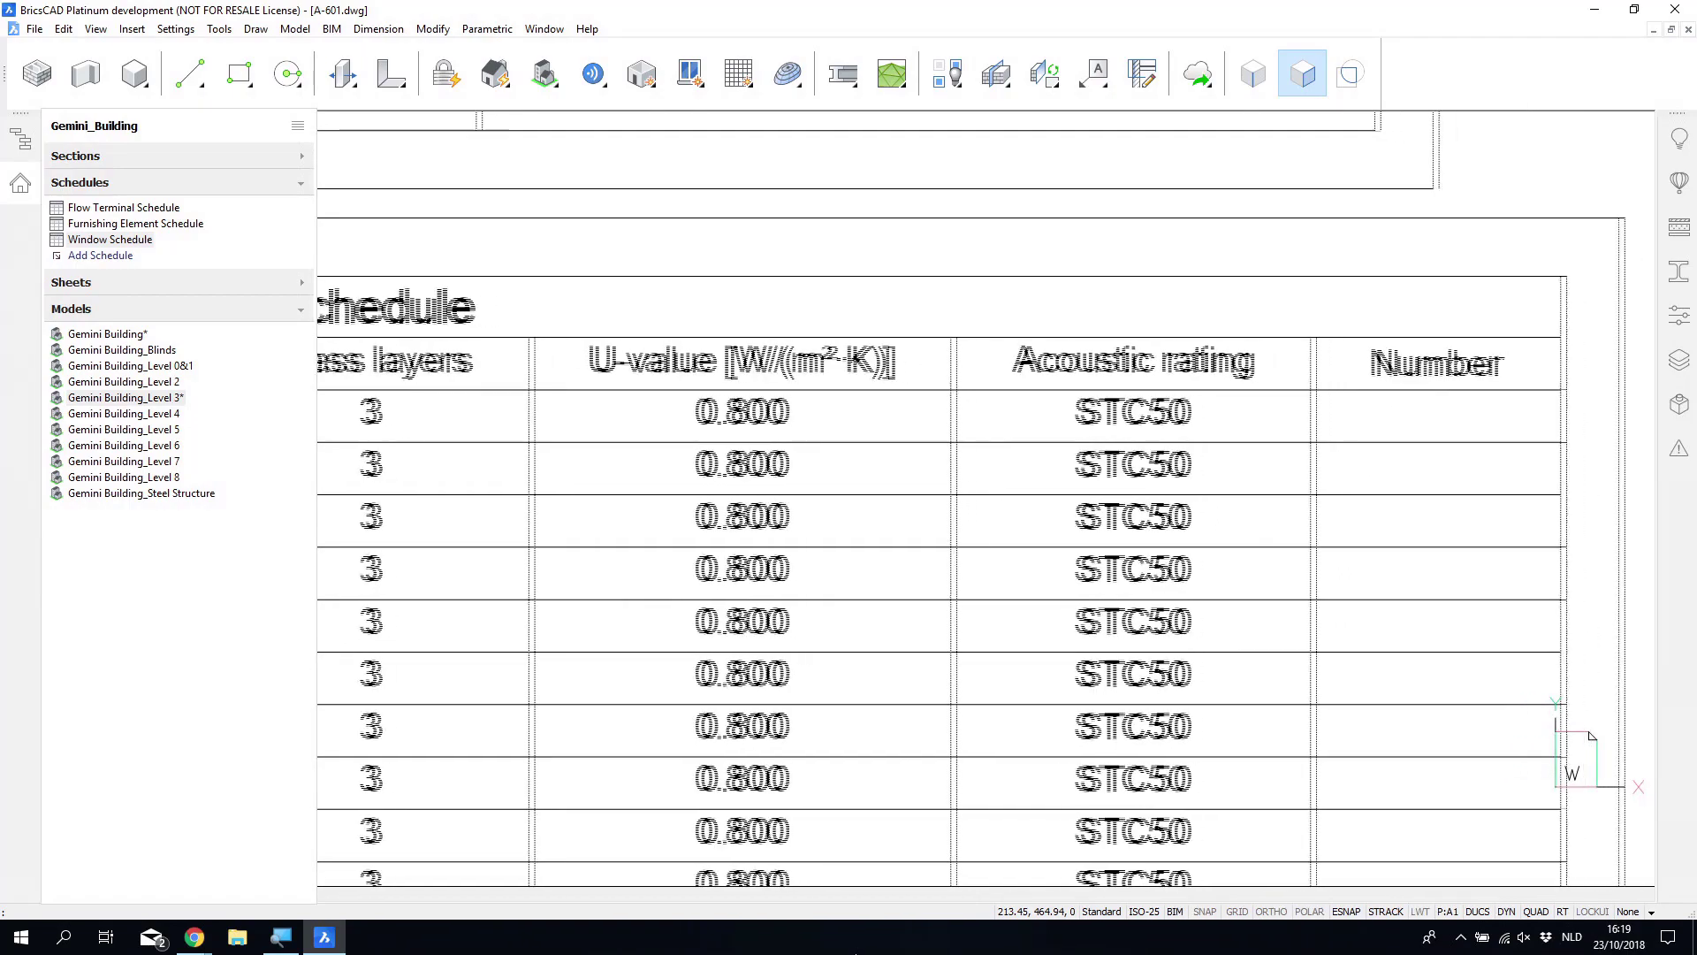
pyautogui.moveTo(1372, 490); pyautogui.dragTo(850, 490, button='middle')
pyautogui.scroll(4, 851, 490)
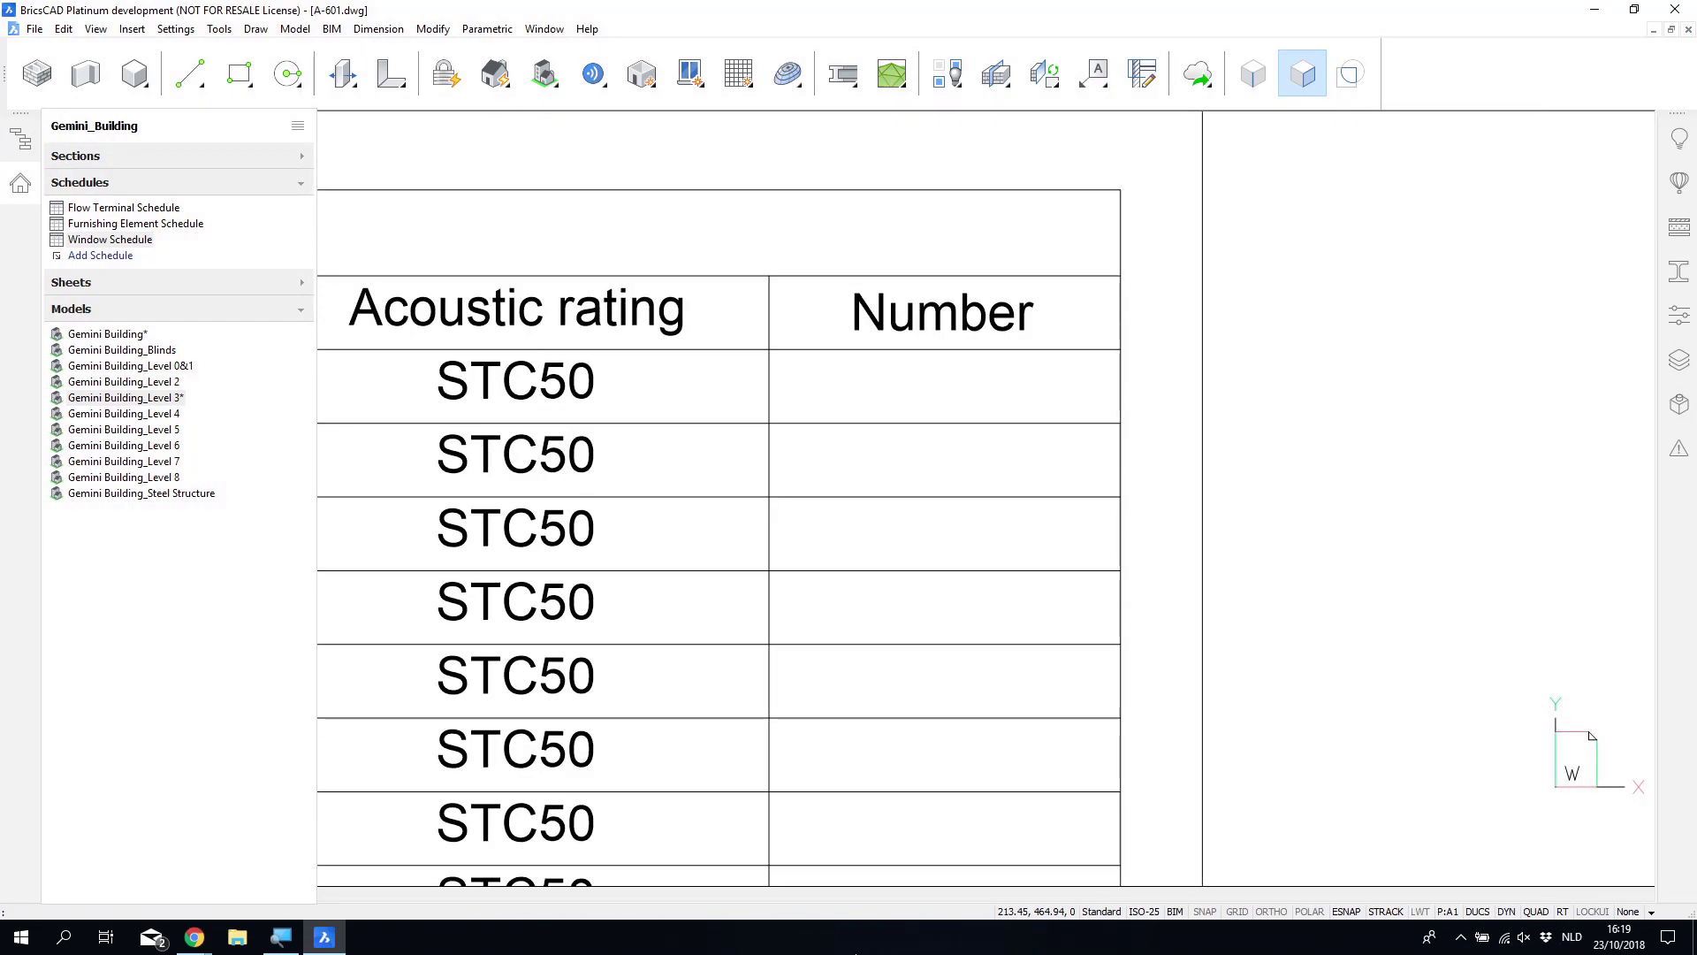
pyautogui.scroll(-5, 875, 248)
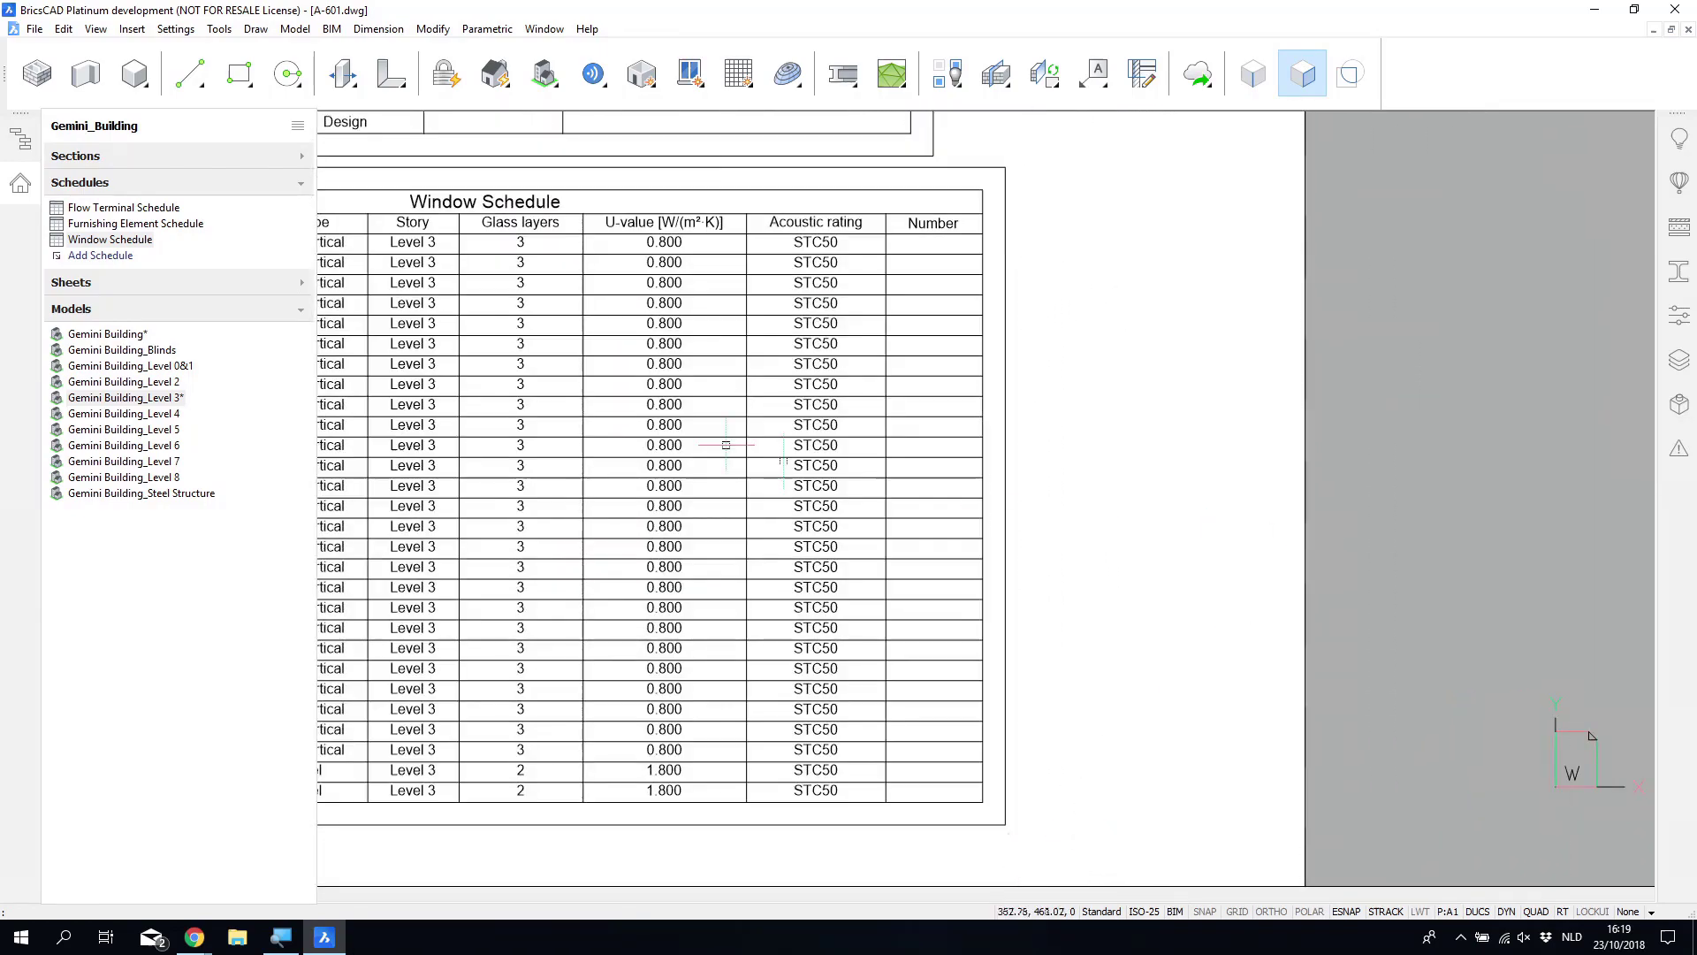
# Step: Open the Gemini Building_Level 3 model and select all of its windows through the building structure tree
pyautogui.doubleClick(173, 398)
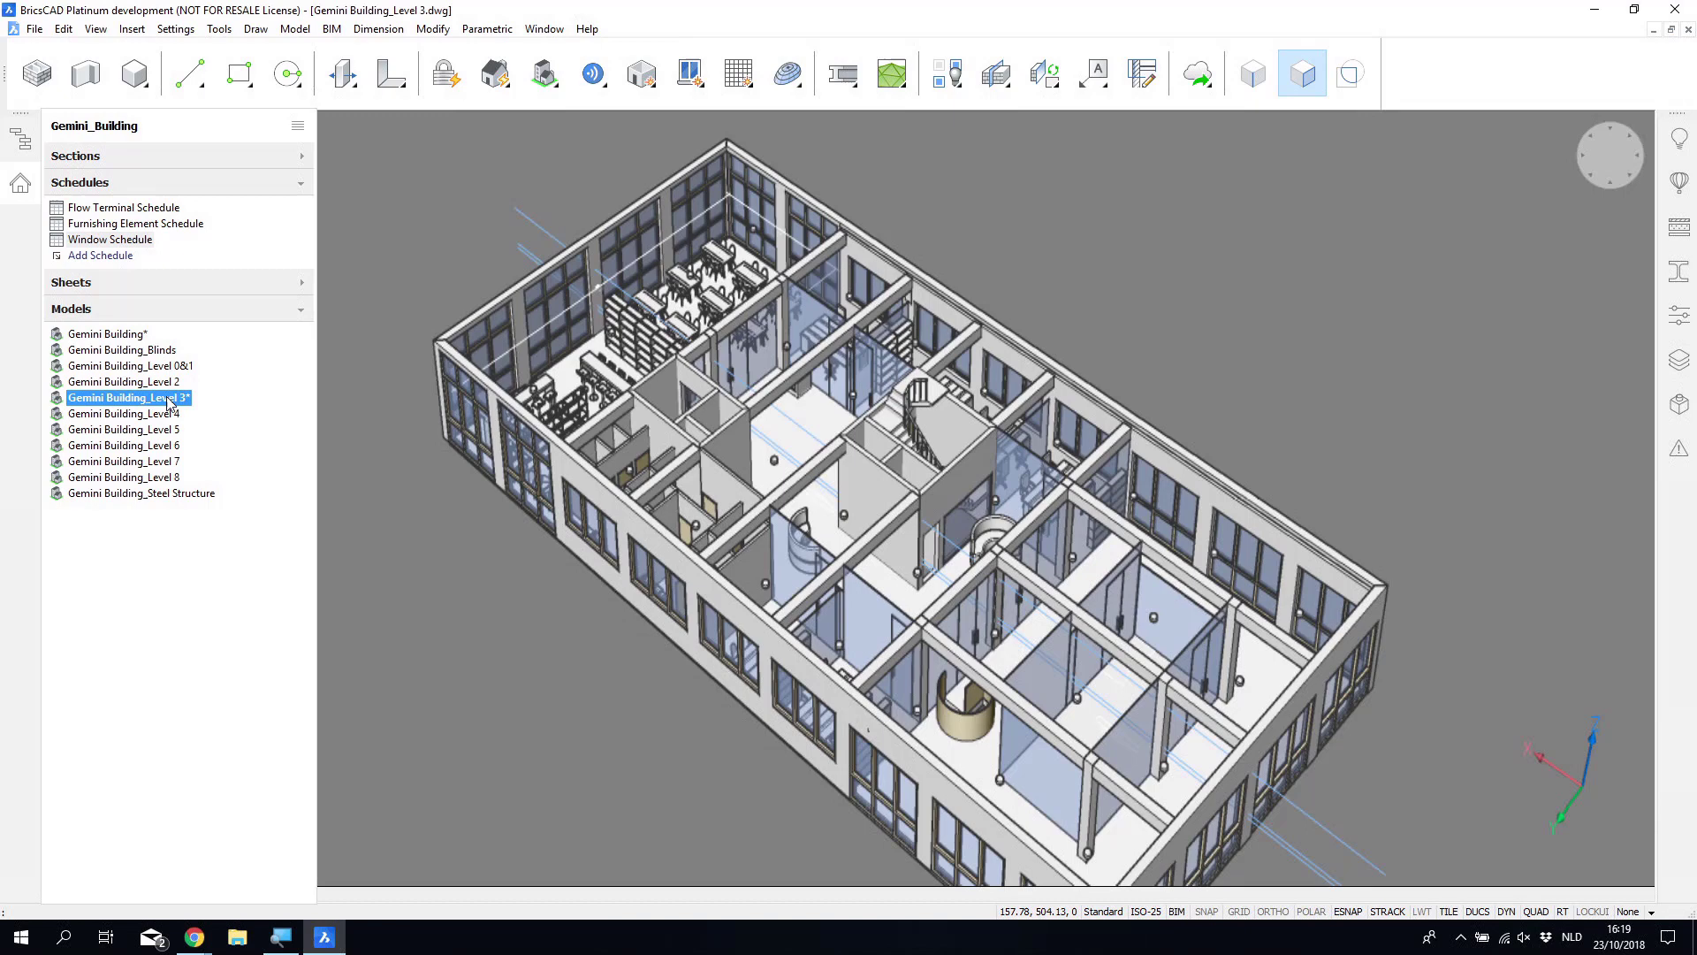
pyautogui.click(22, 144)
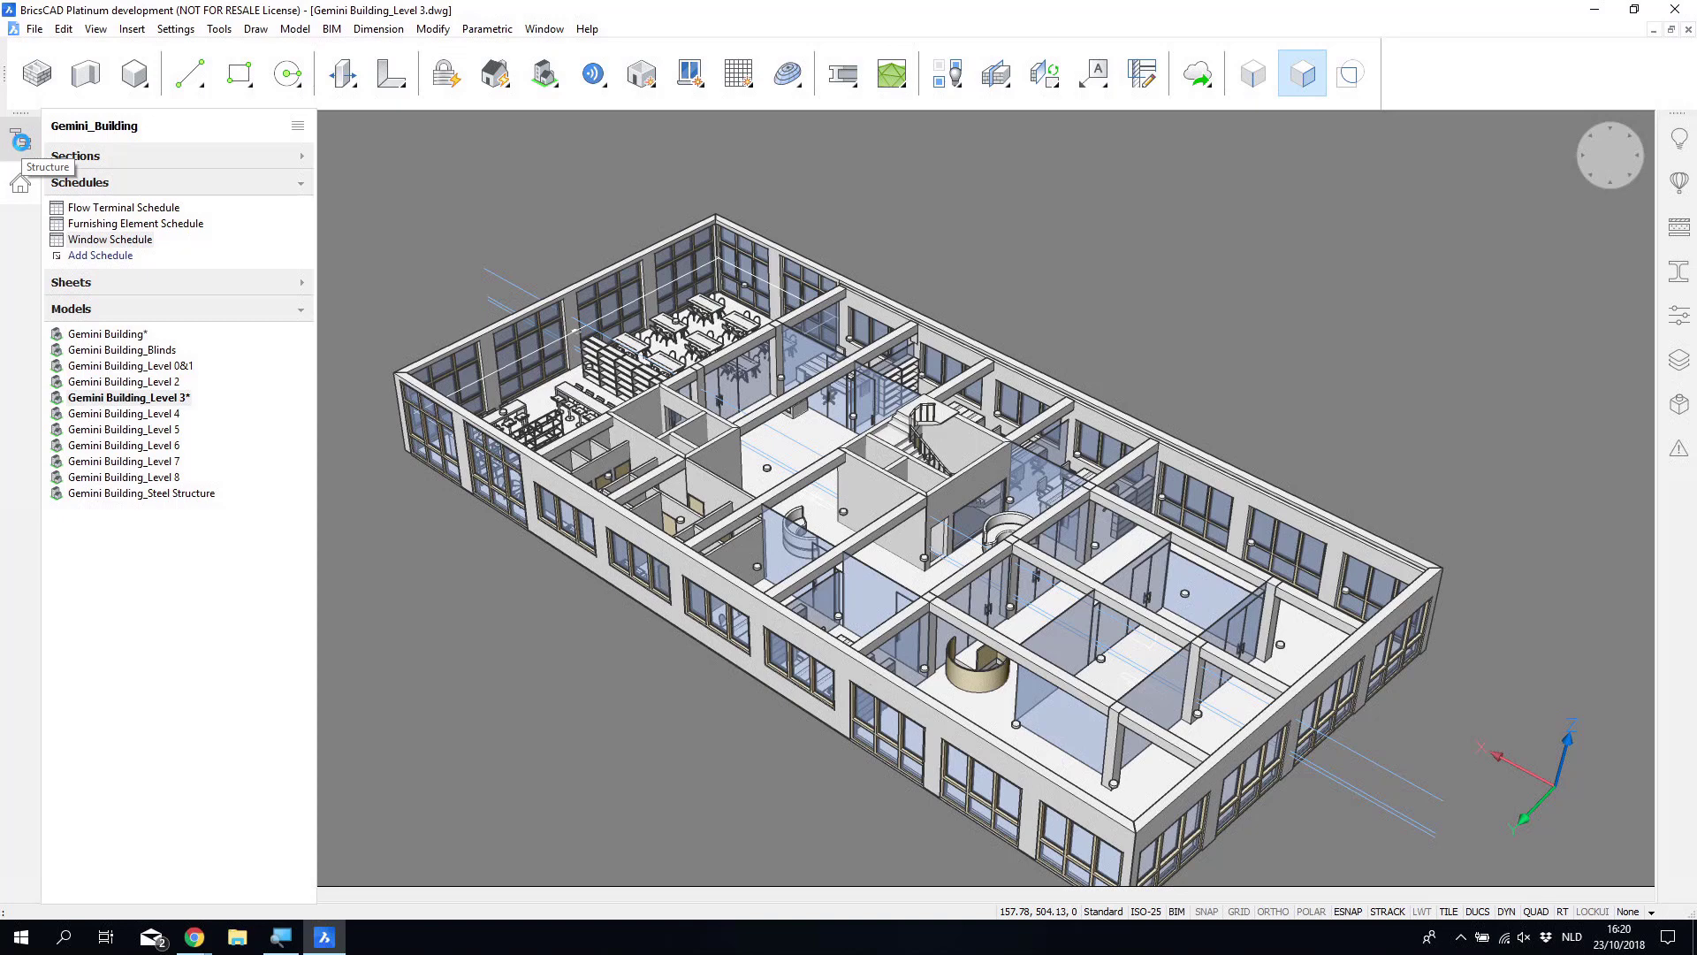
pyautogui.click(22, 145)
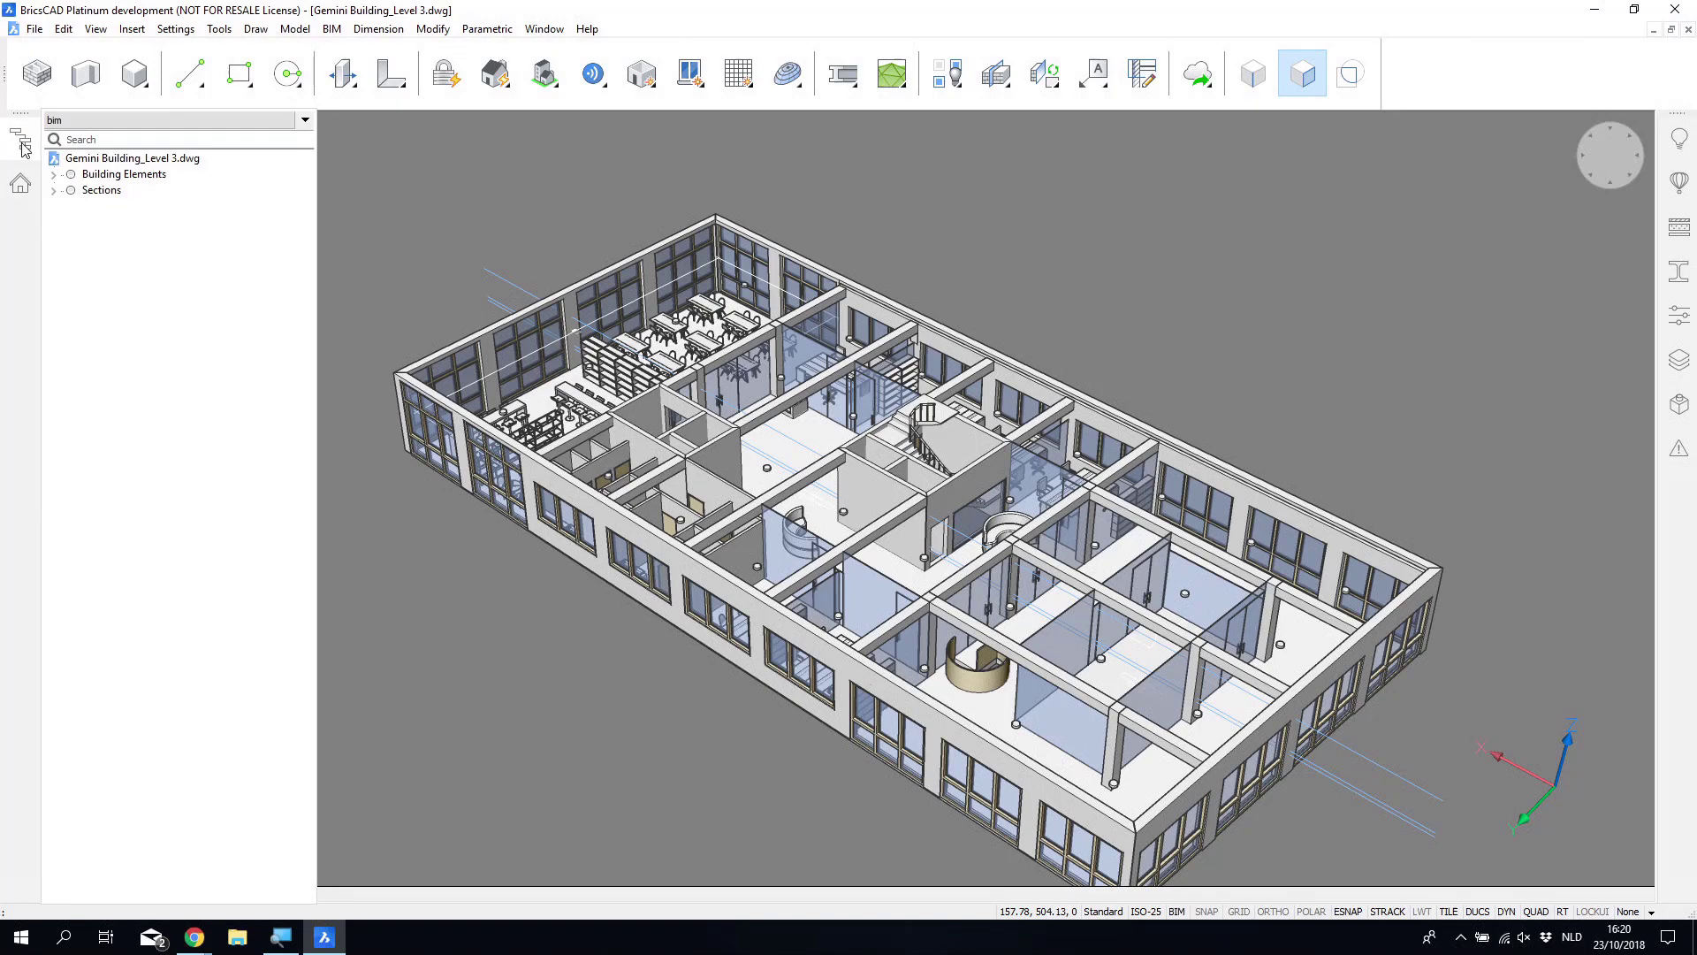
pyautogui.click(54, 174)
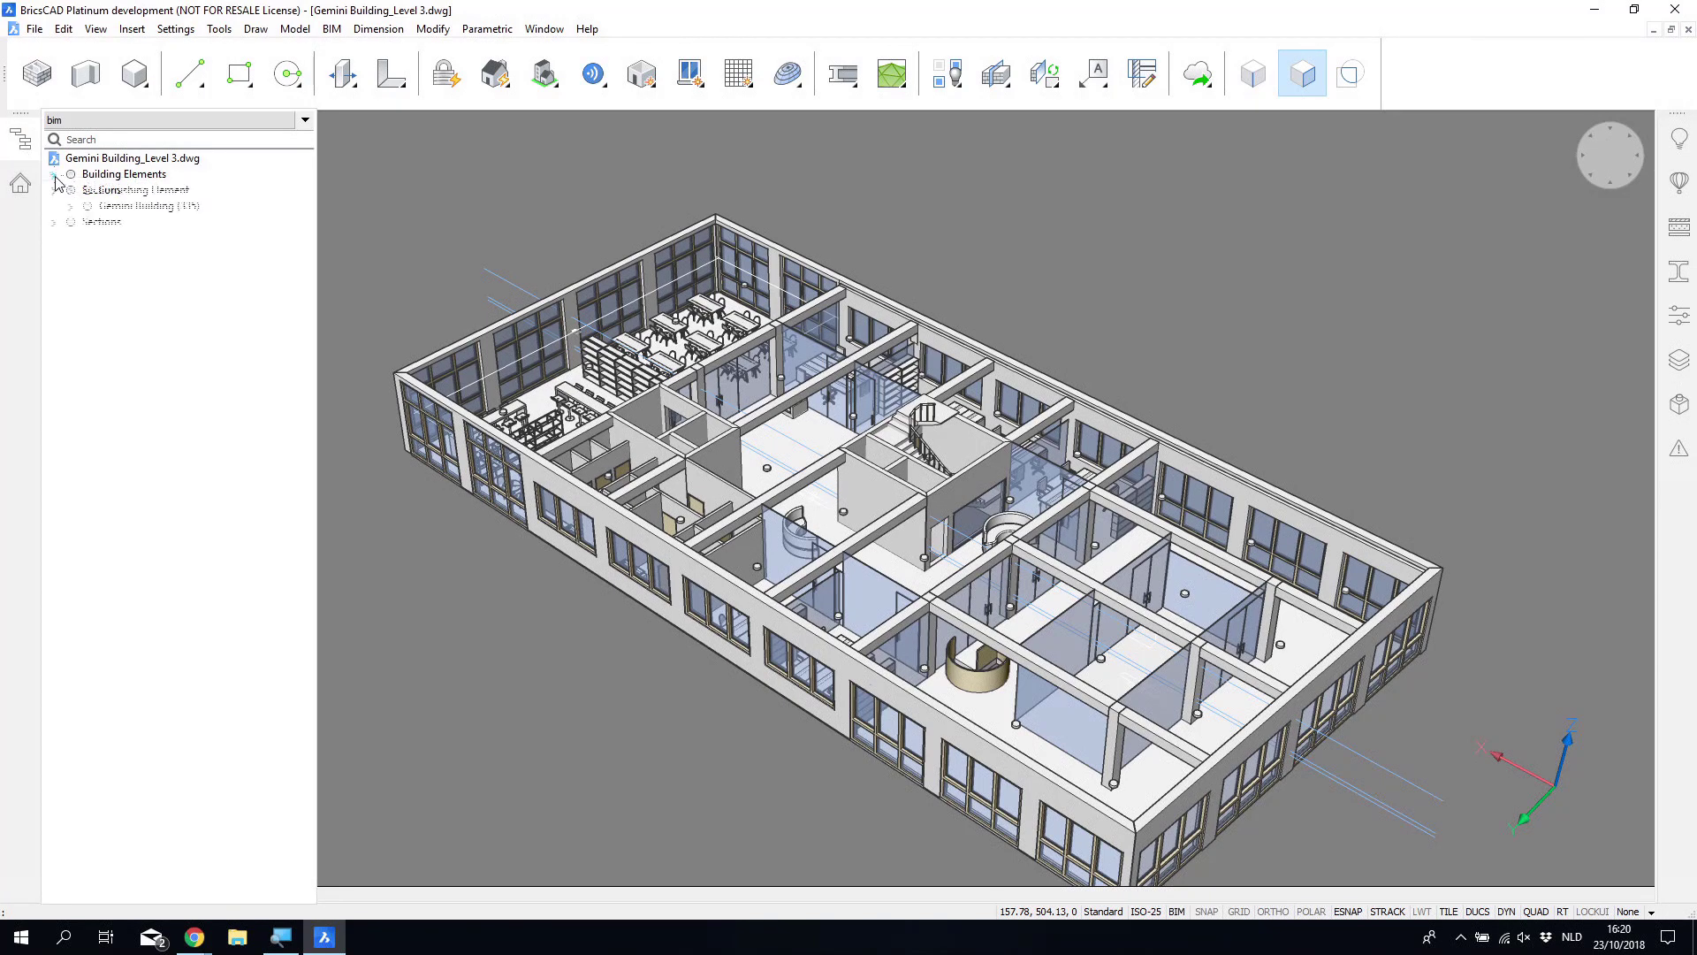
pyautogui.click(87, 222)
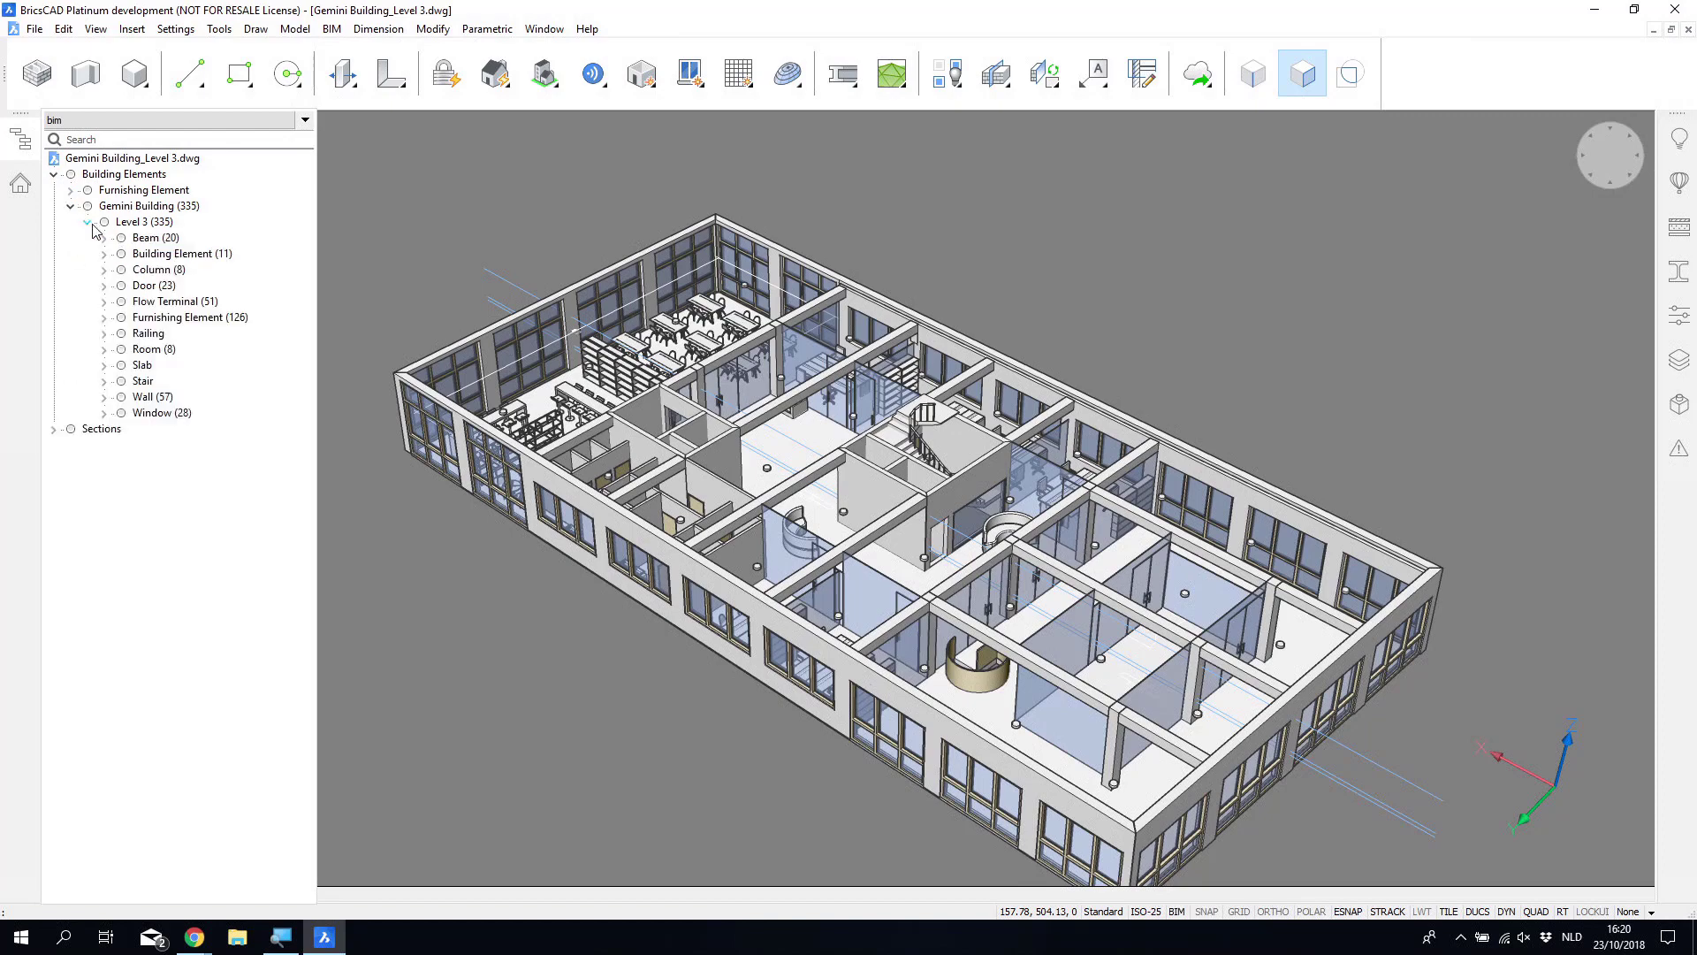
pyautogui.click(169, 416)
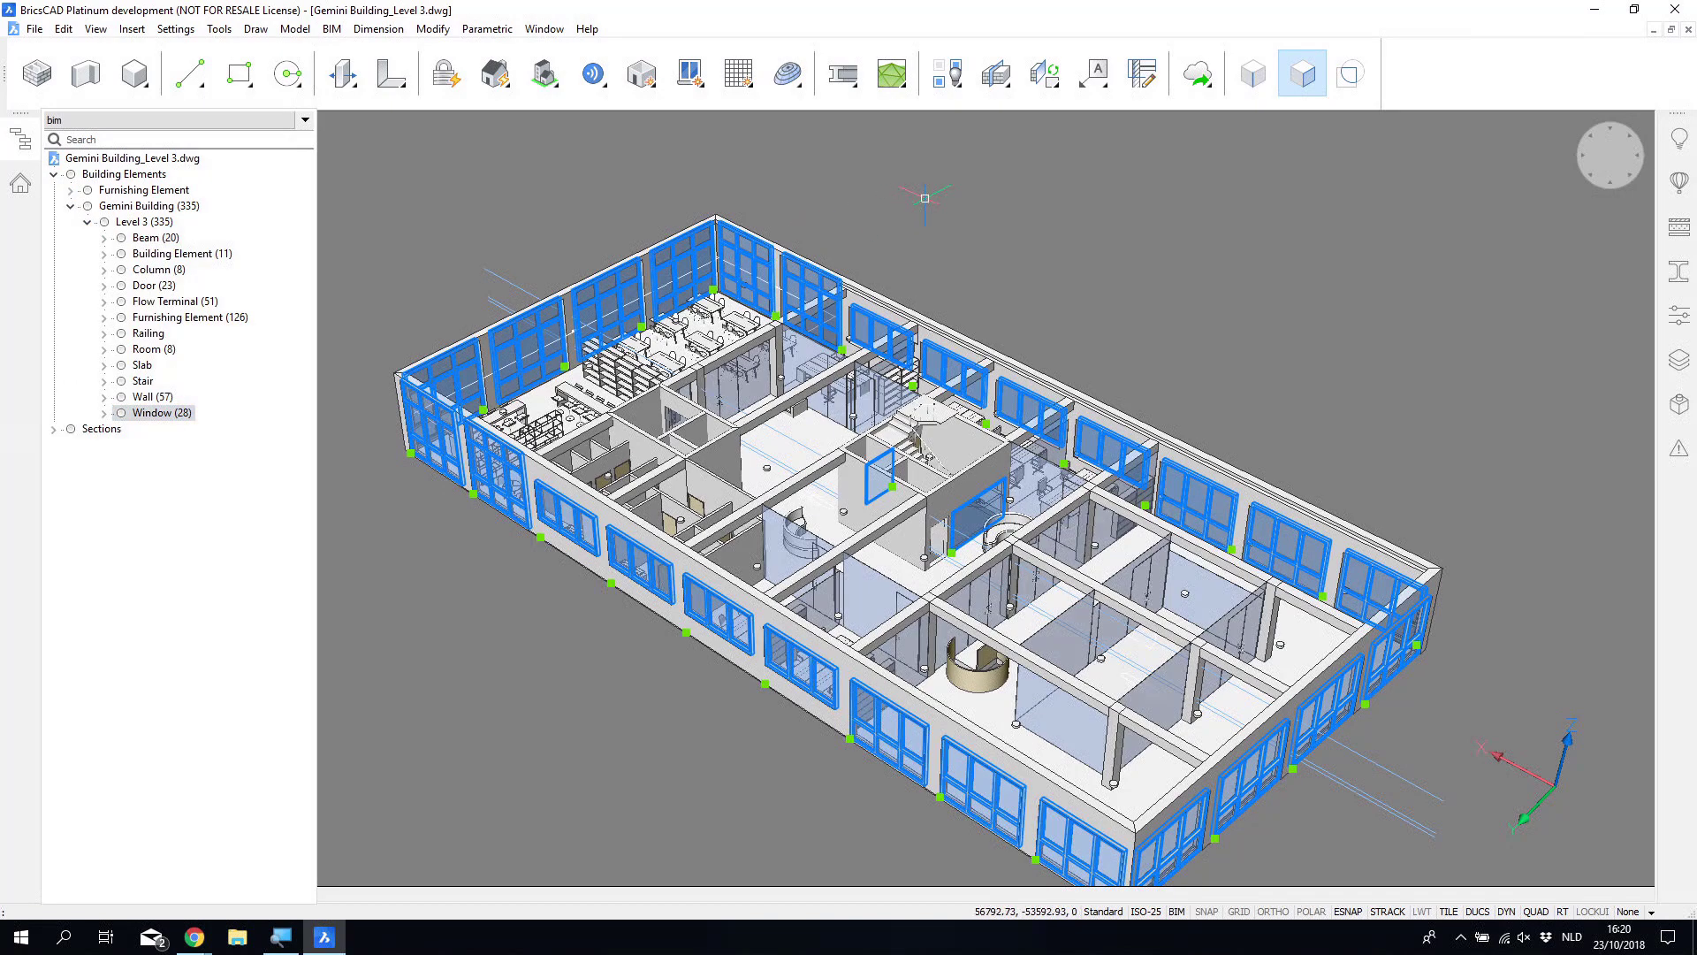
# Step: Number the selected windows automatically with the prefix W_, starting from index 1
pyautogui.moveTo(925, 198)
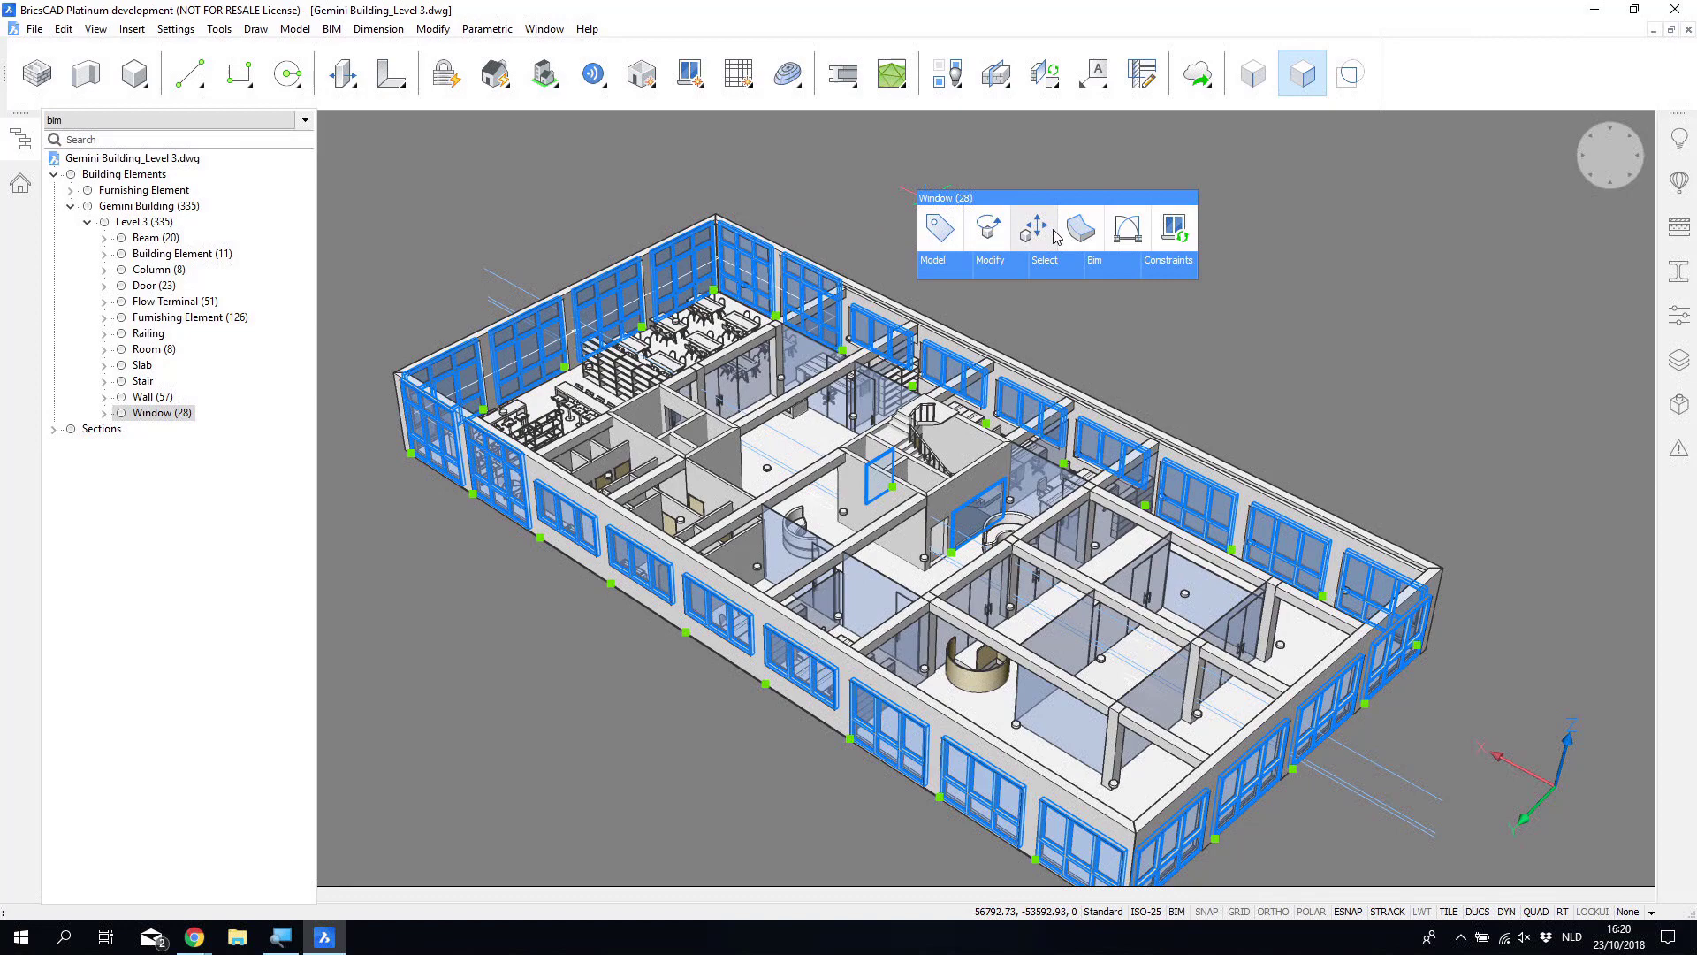
pyautogui.moveTo(1083, 231)
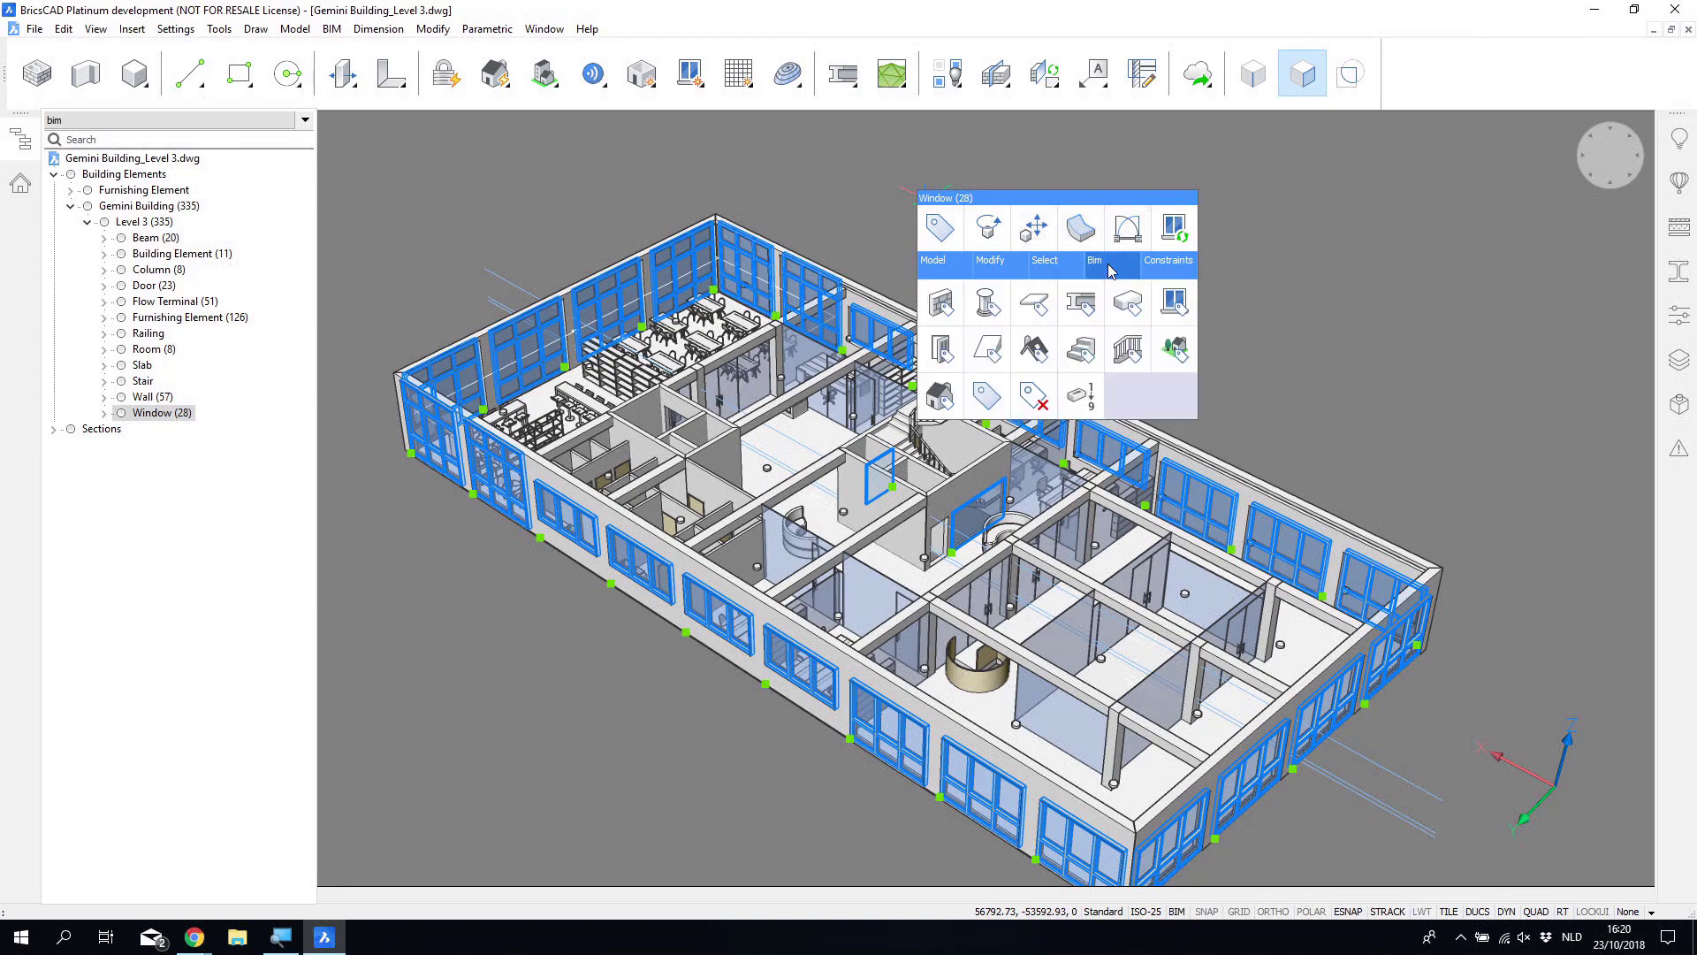
pyautogui.click(1086, 399)
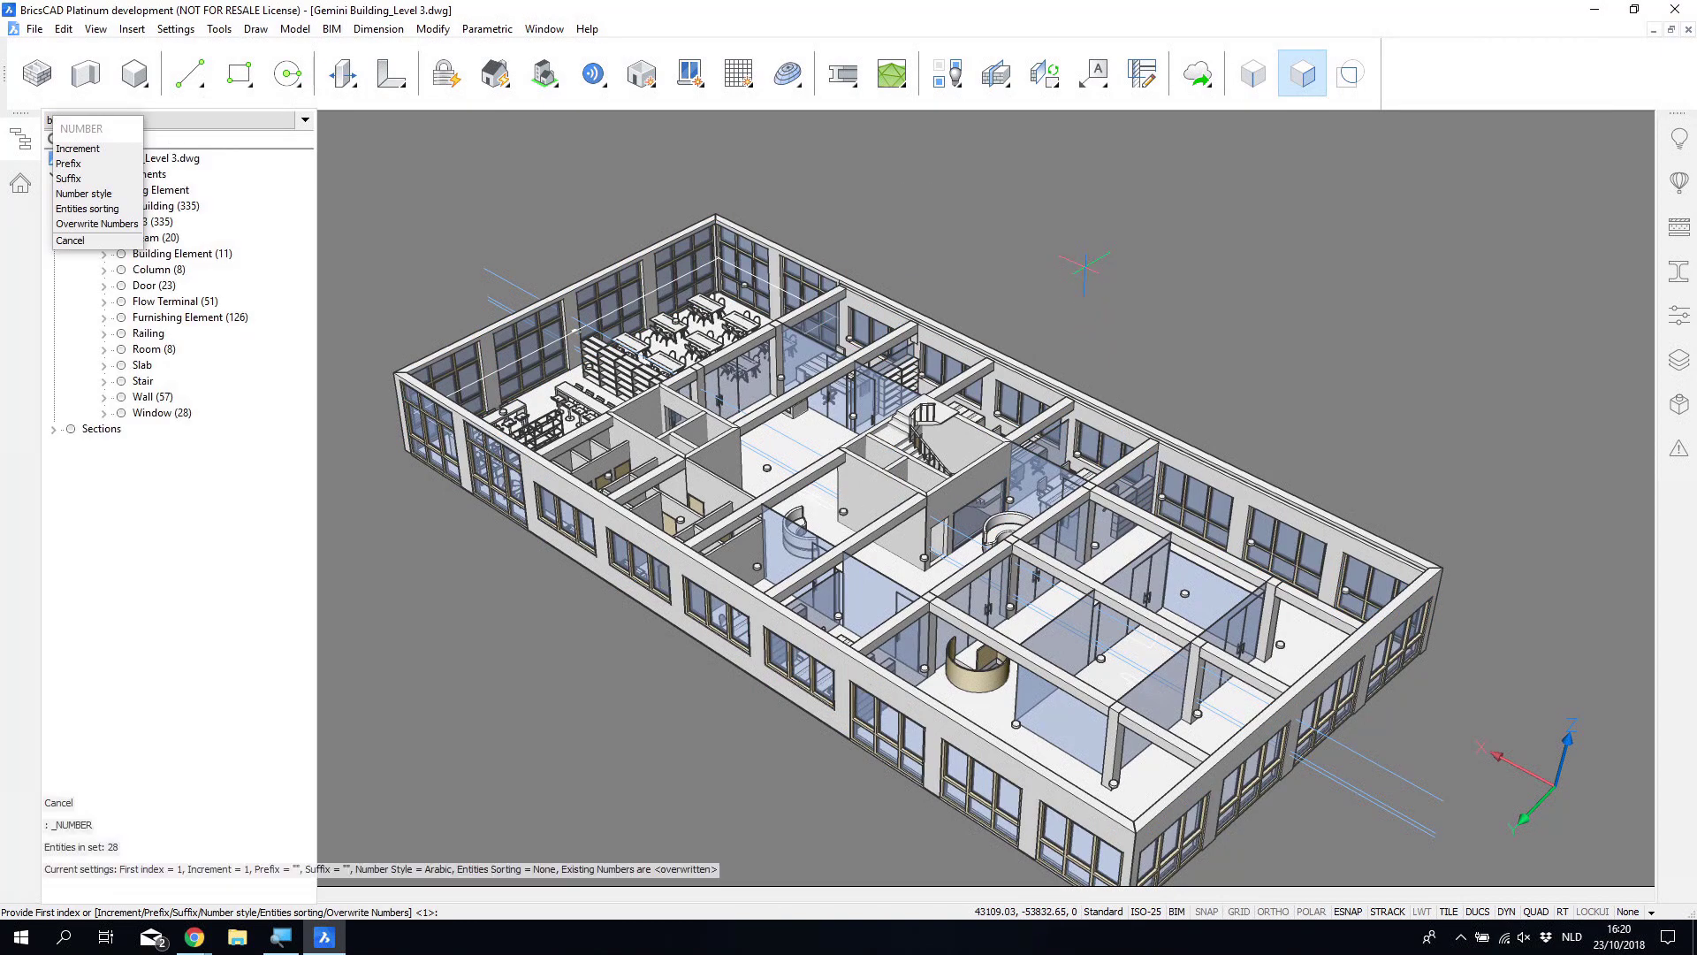
pyautogui.press('Return')
pyautogui.write('W_')
pyautogui.press('Return')
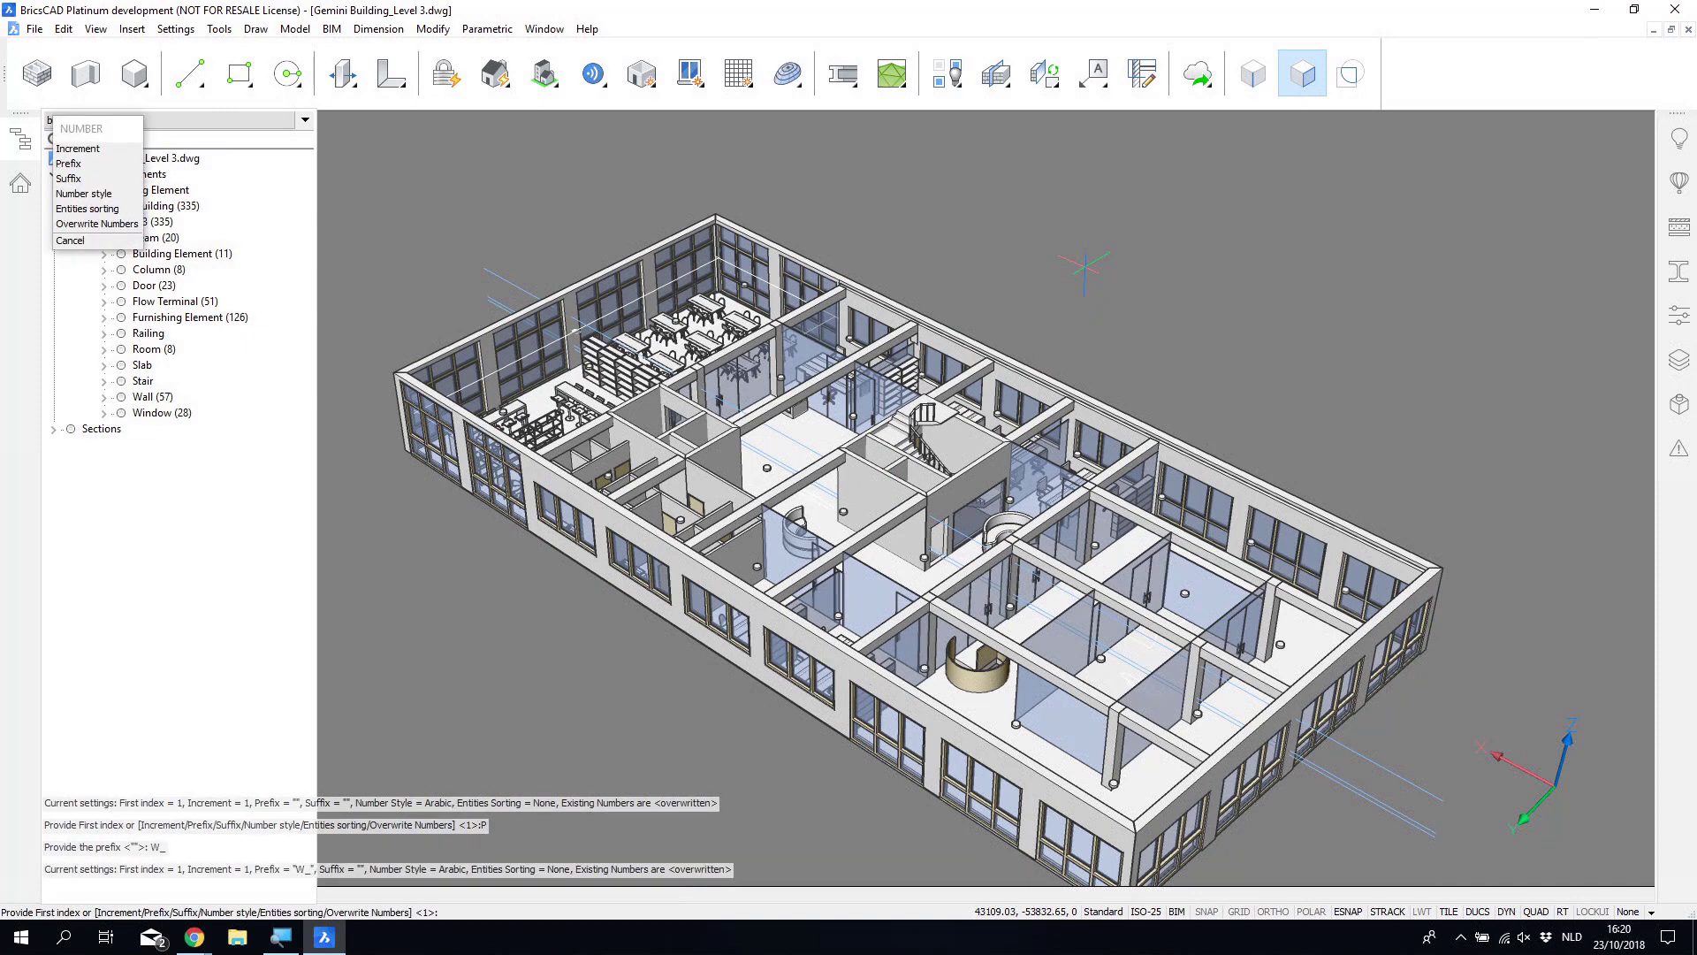
pyautogui.press('Return')
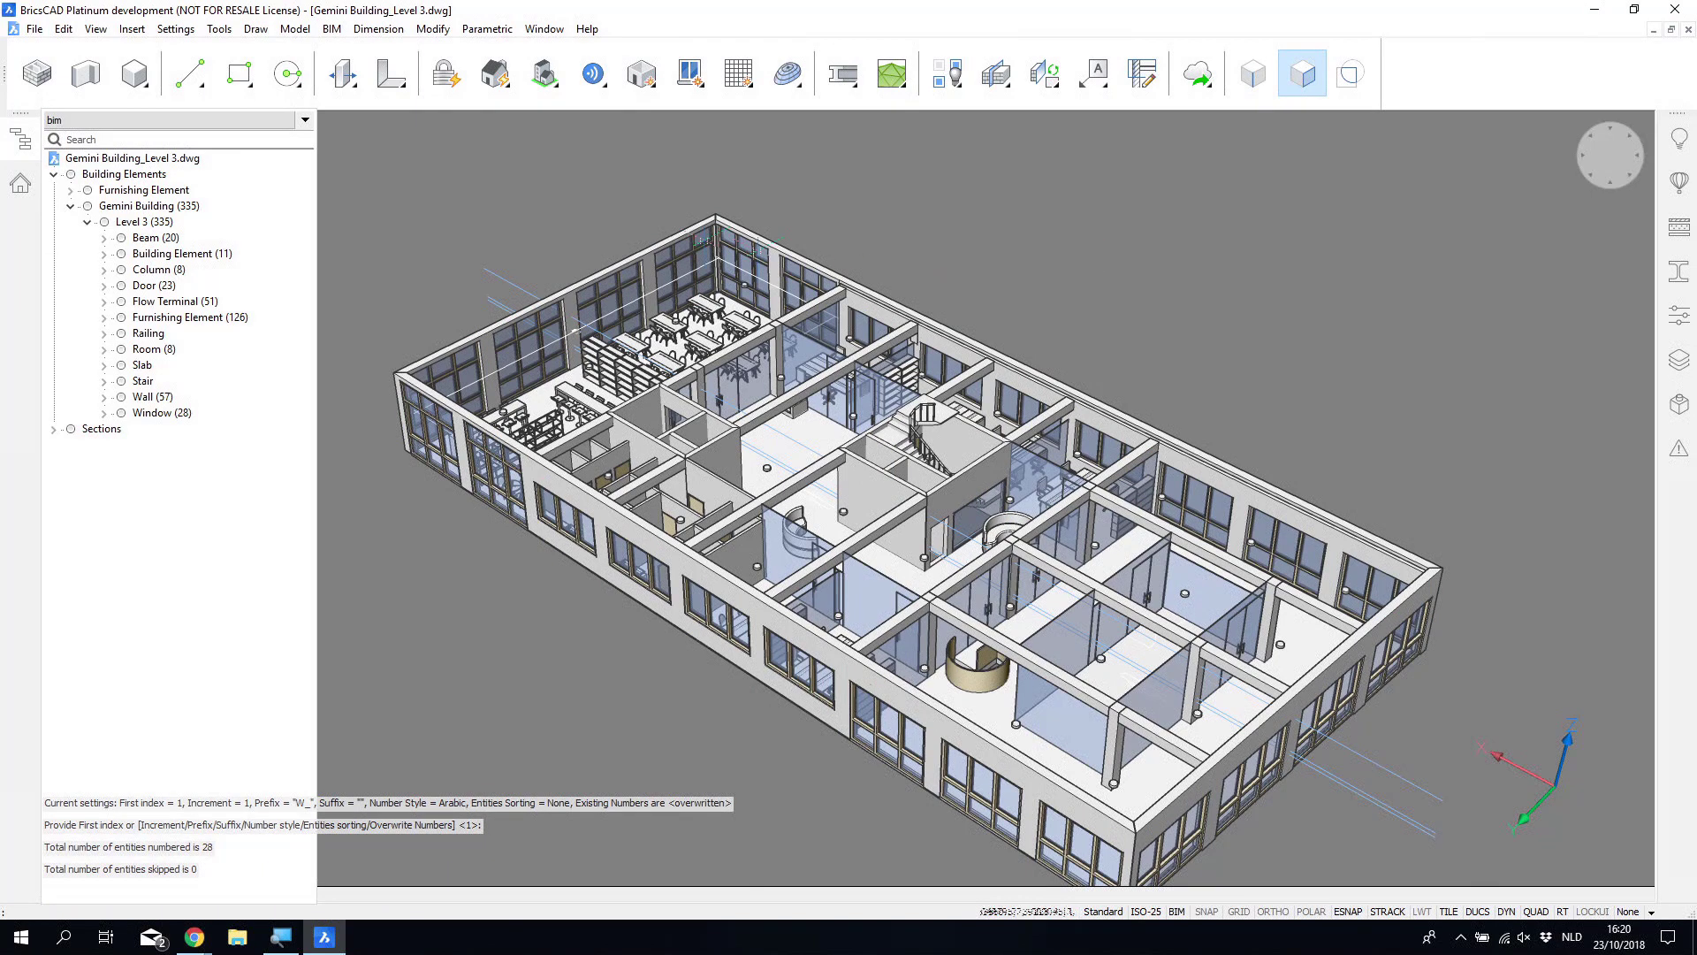
# Step: Return to the Window Schedule on the A-601 sheet and update it to include the new window numbers
pyautogui.click(20, 186)
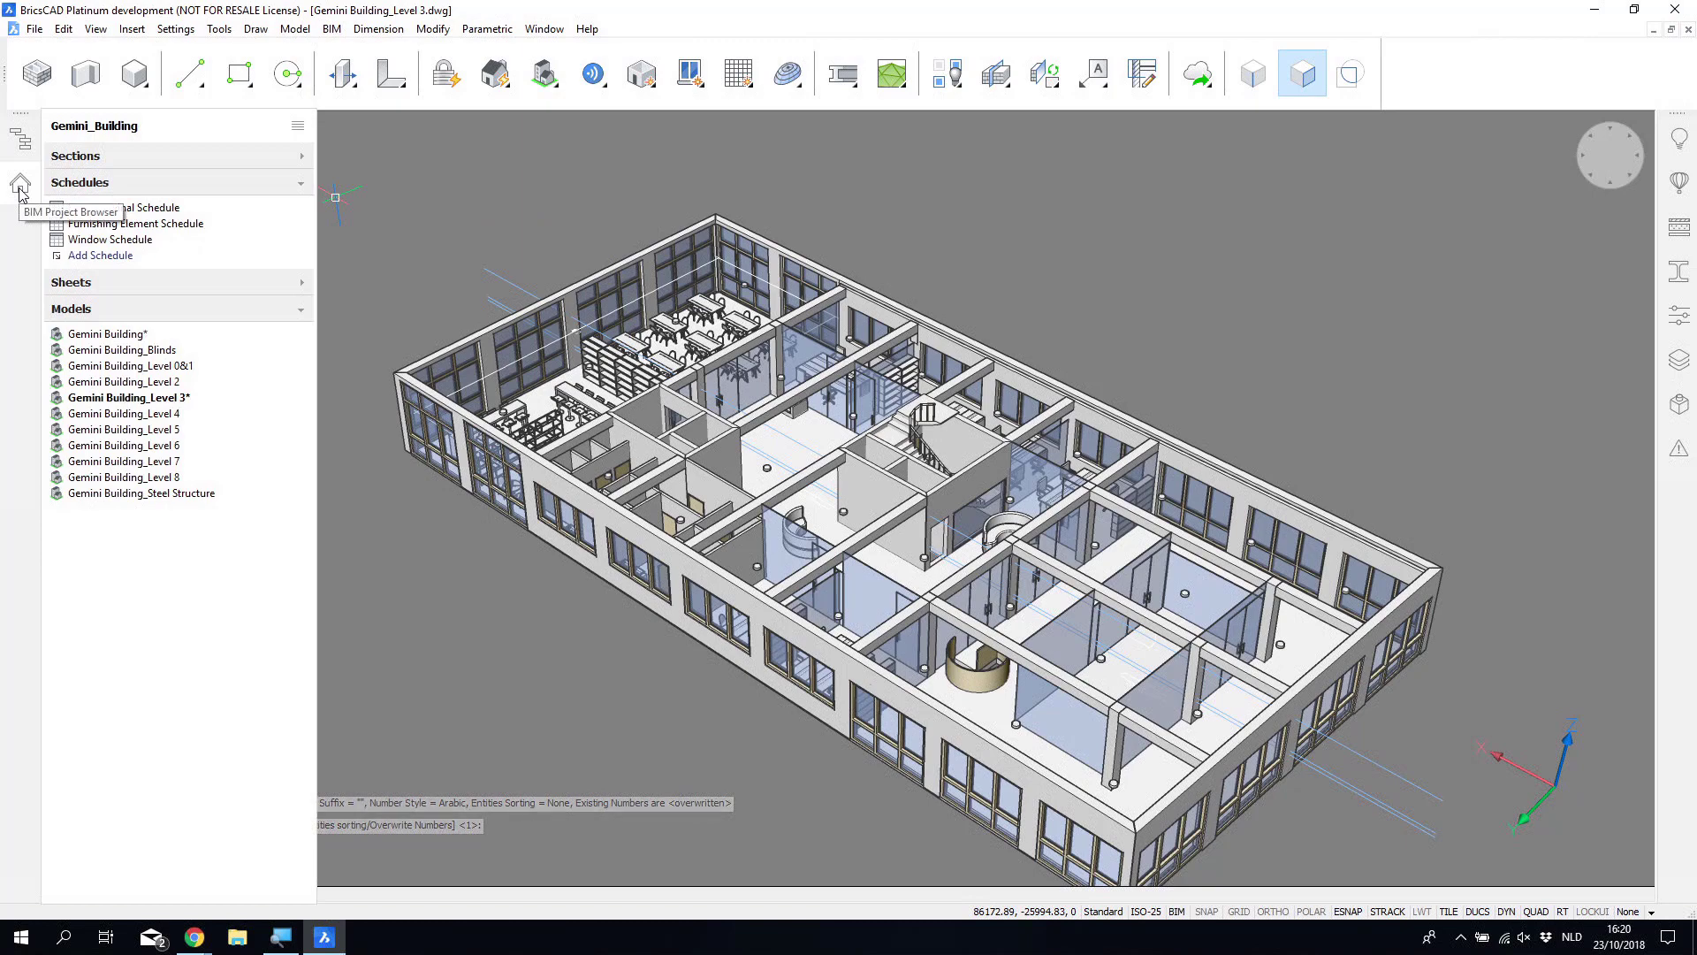
pyautogui.rightClick(140, 243)
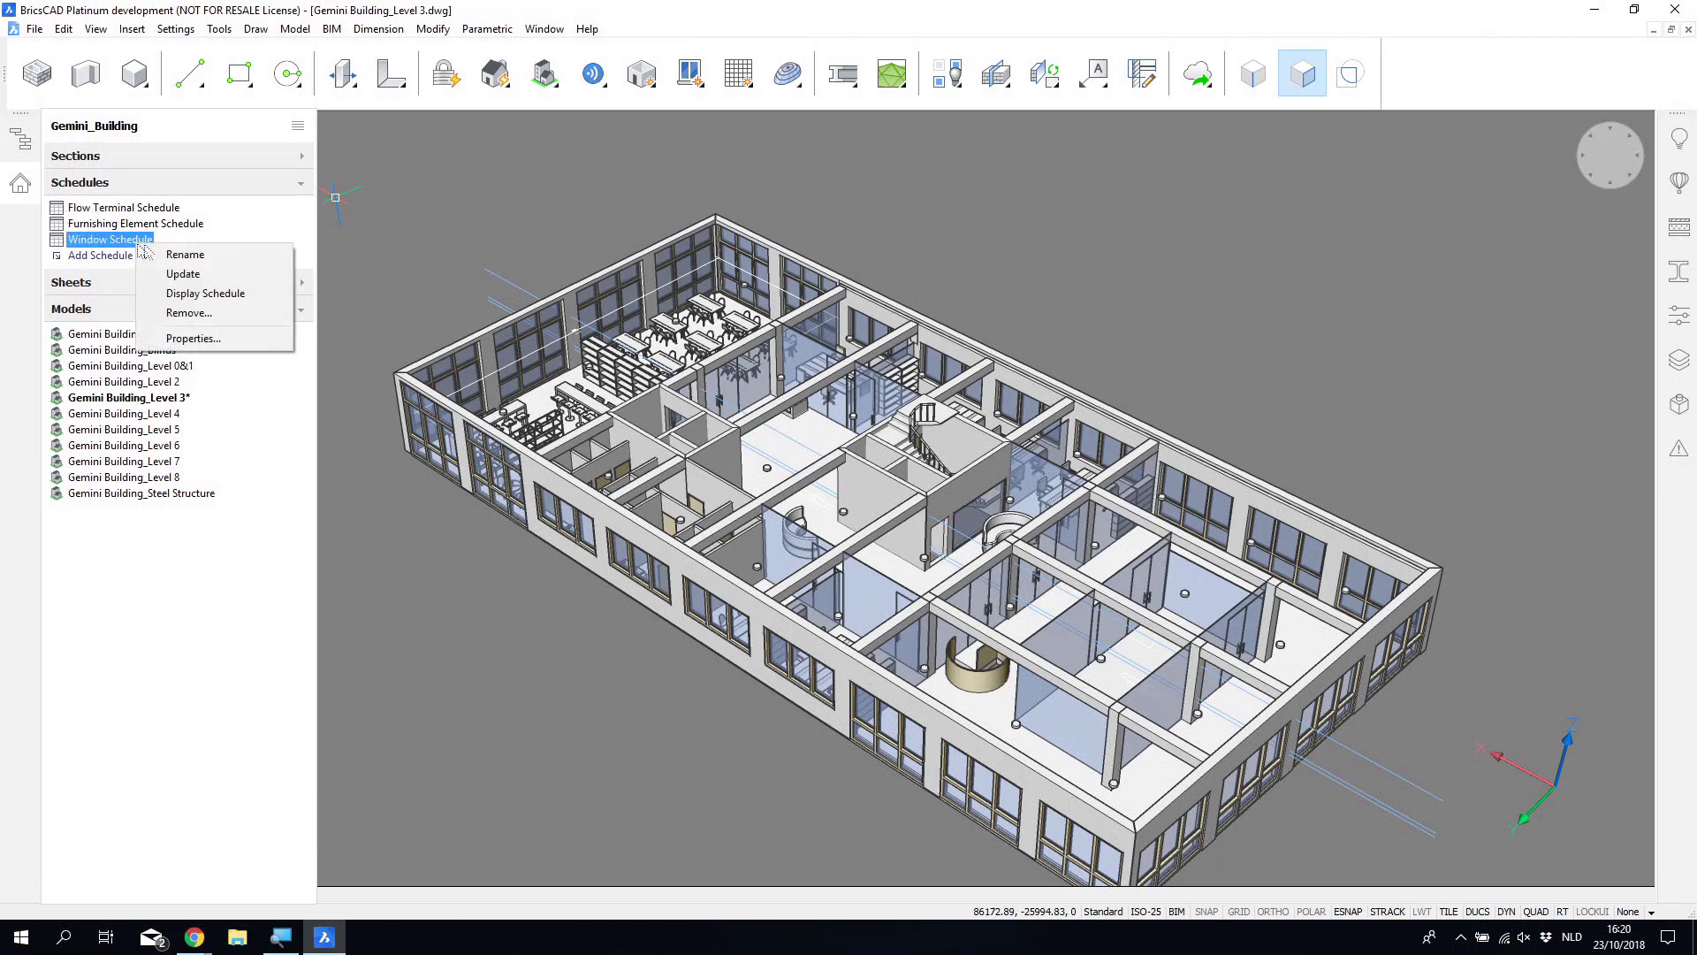
pyautogui.click(196, 294)
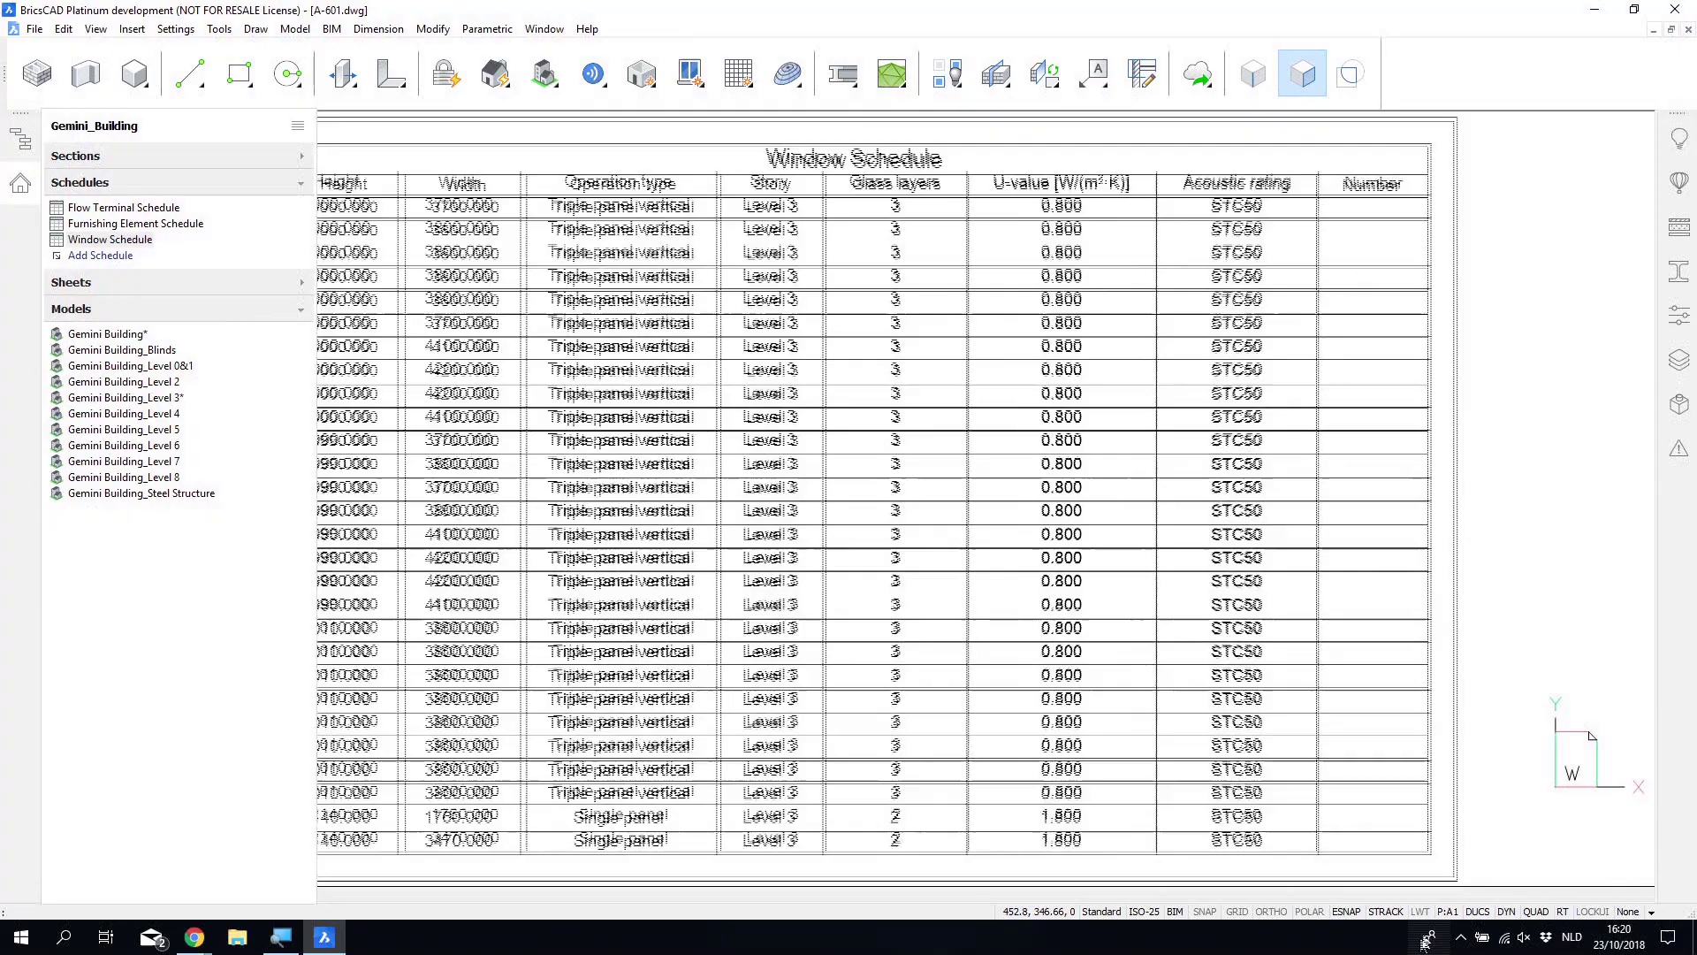
pyautogui.moveTo(548, 385); pyautogui.dragTo(165, 250, button='middle')
pyautogui.rightClick(134, 241)
pyautogui.click(175, 271)
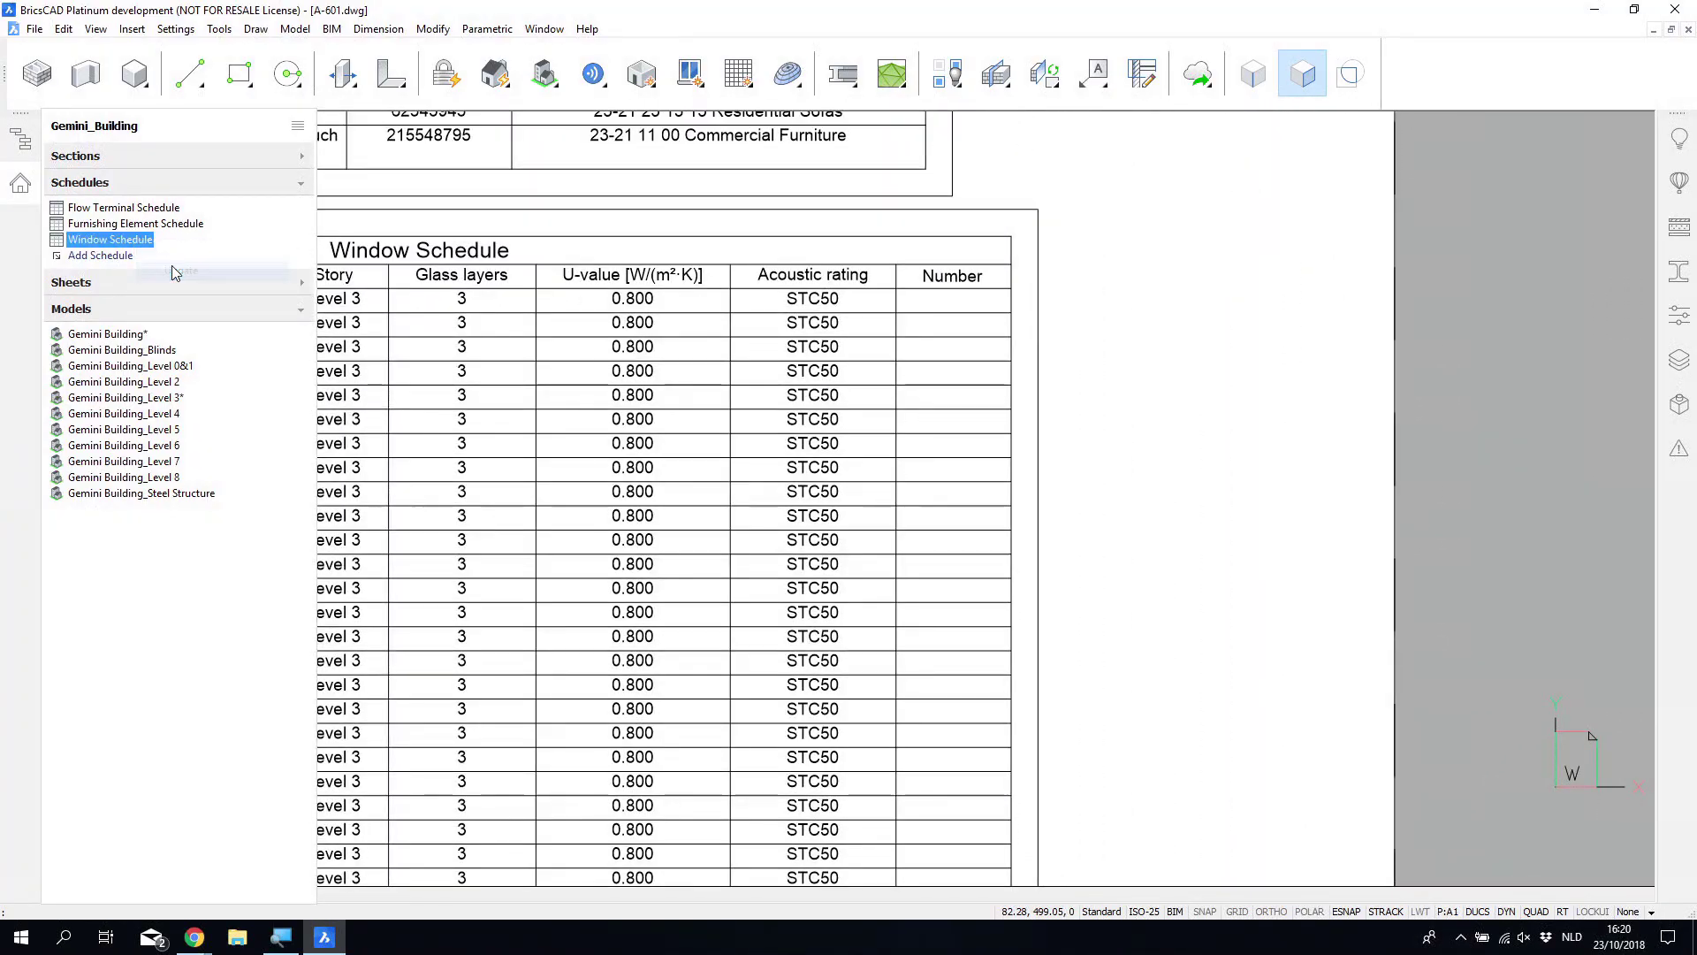